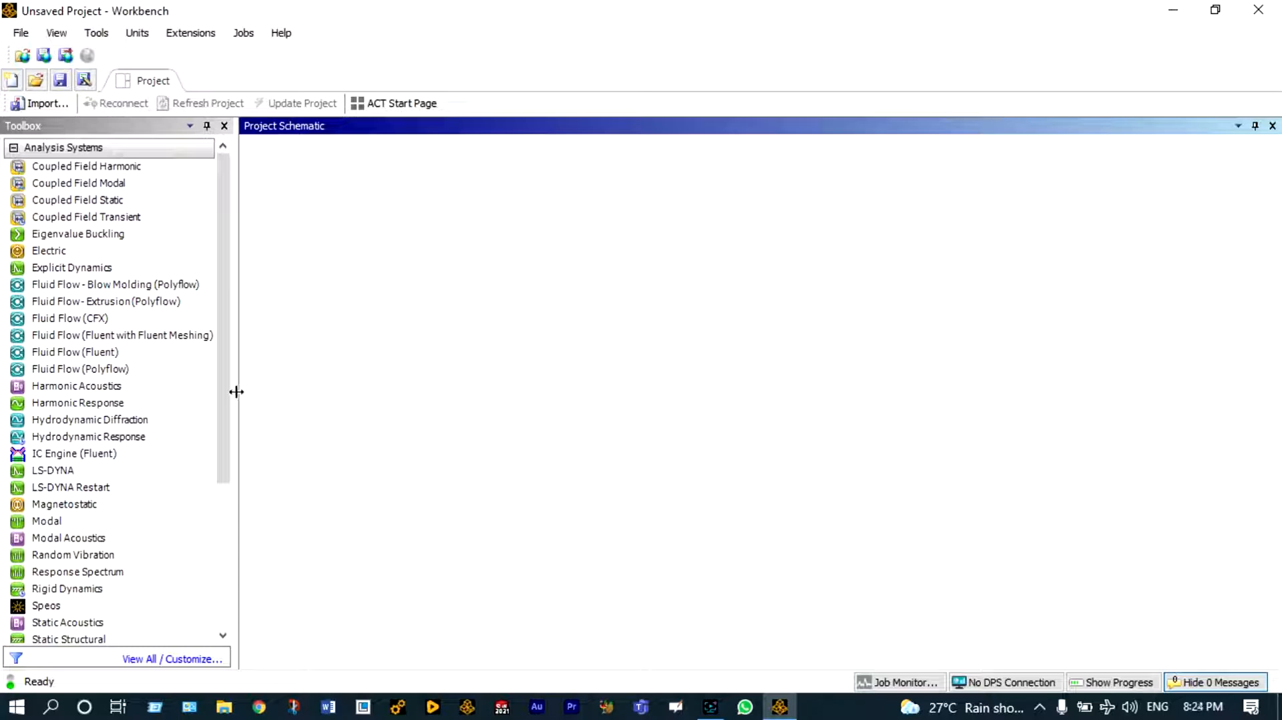
Add a Fluid Flow (Fluent with Fluent Meshing) analysis system to the project schematic.
double_click(162, 339)
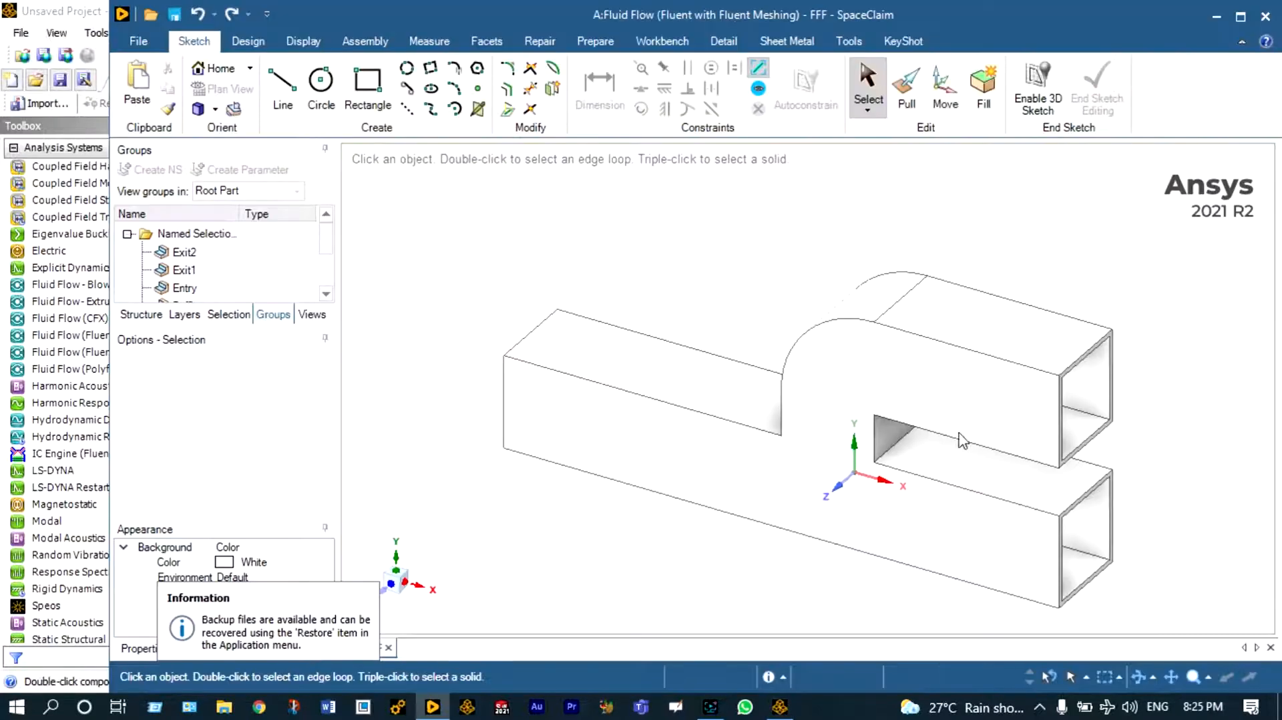
Examine the branched duct geometry in section mode, including its inclined baffle, entry and two exits, and return to the project schematic.
scroll(1106, 428, up, 2)
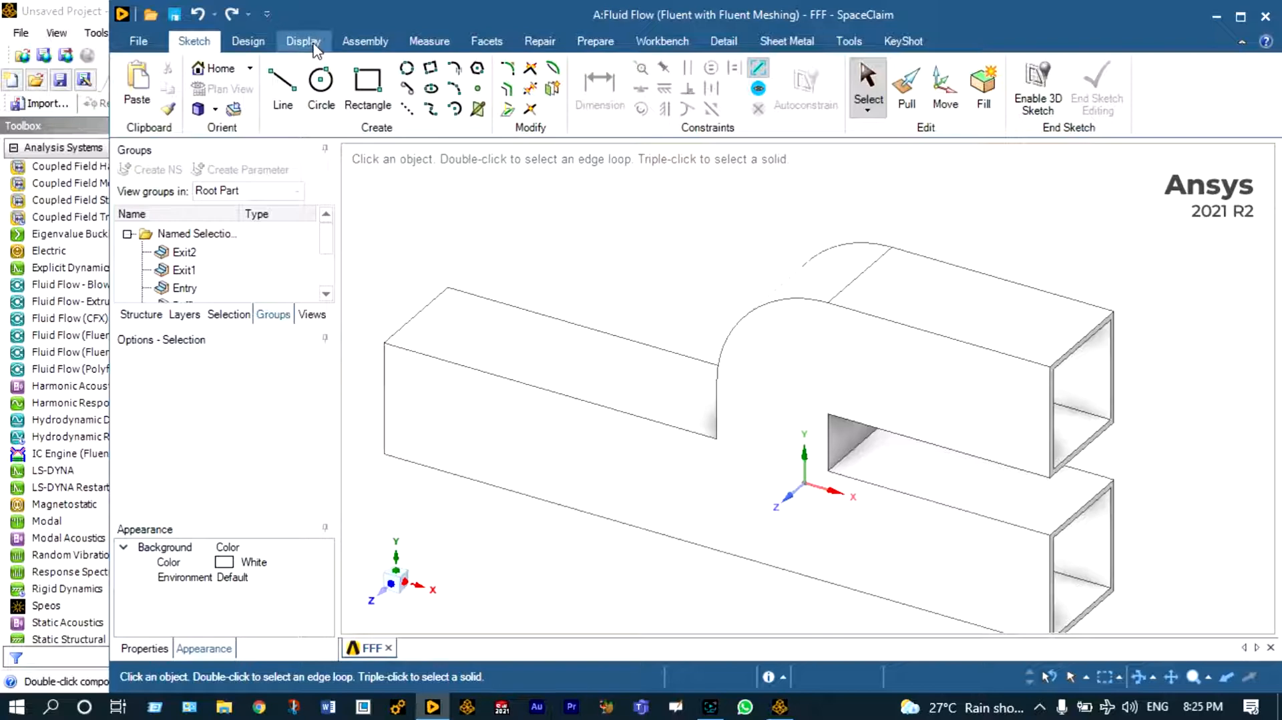
click(259, 52)
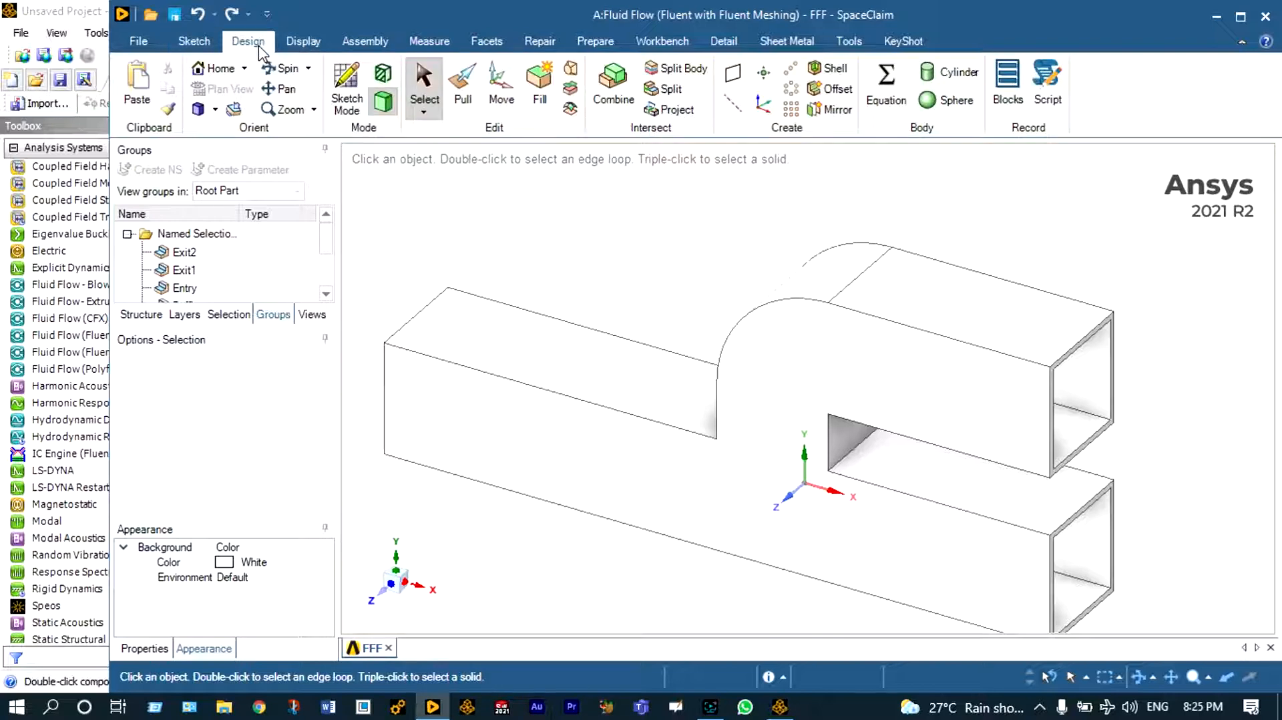
click(383, 74)
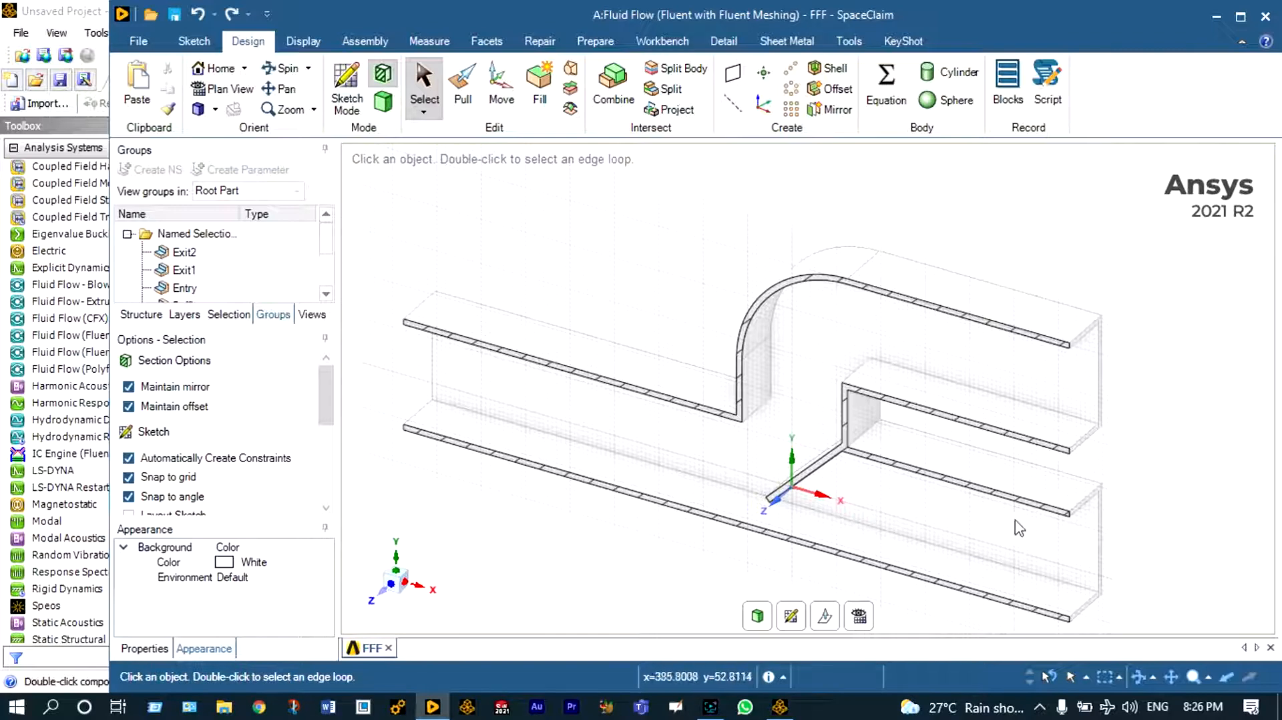
scroll(1059, 545, up, 2)
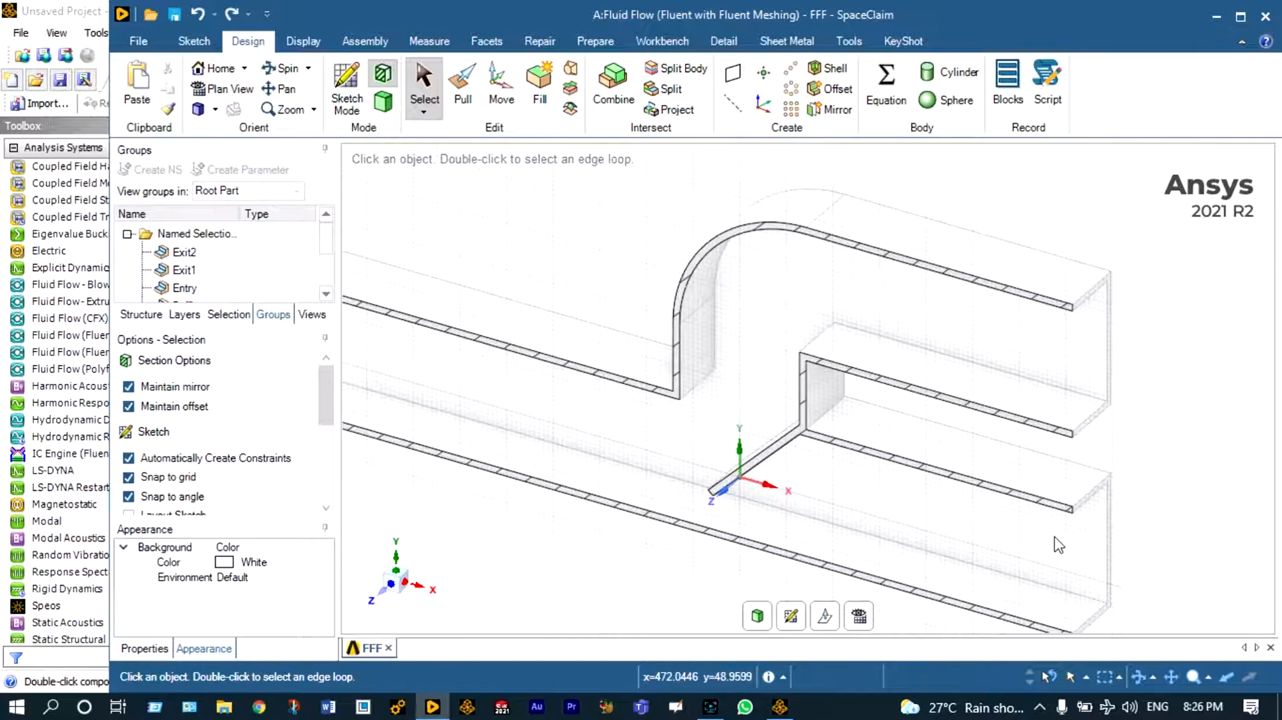
scroll(1069, 555, down, 1)
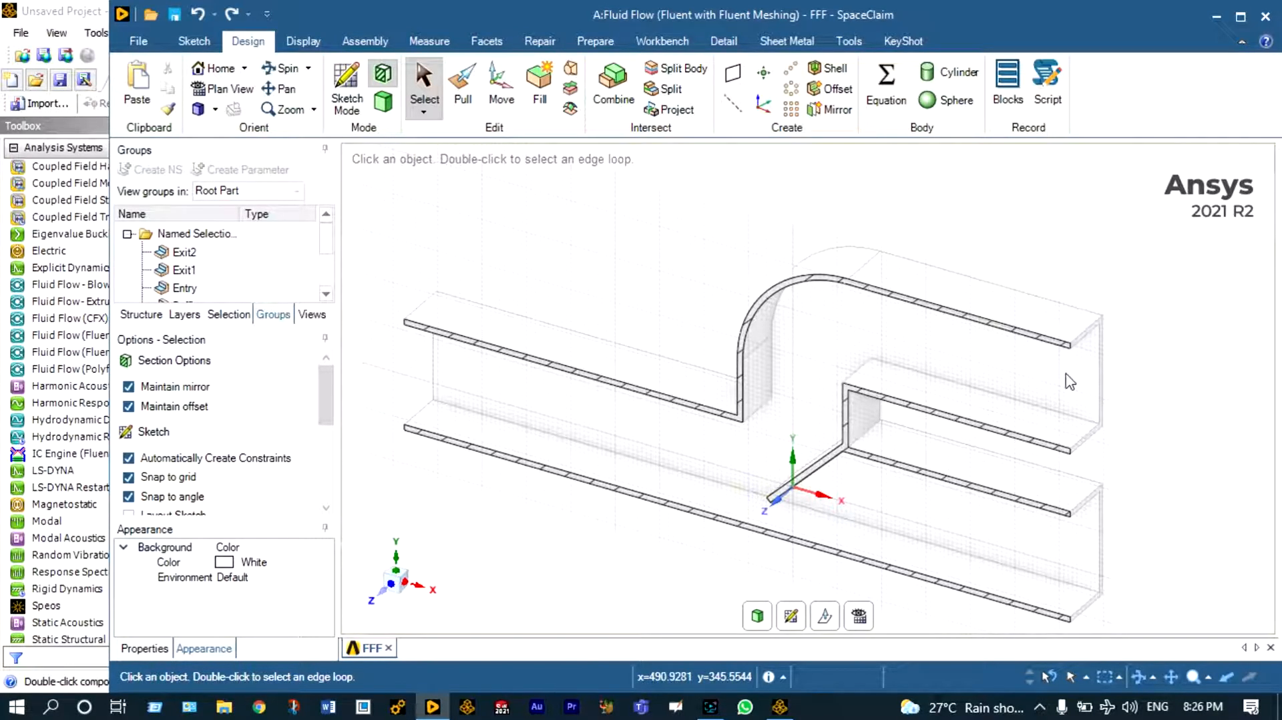
click(835, 459)
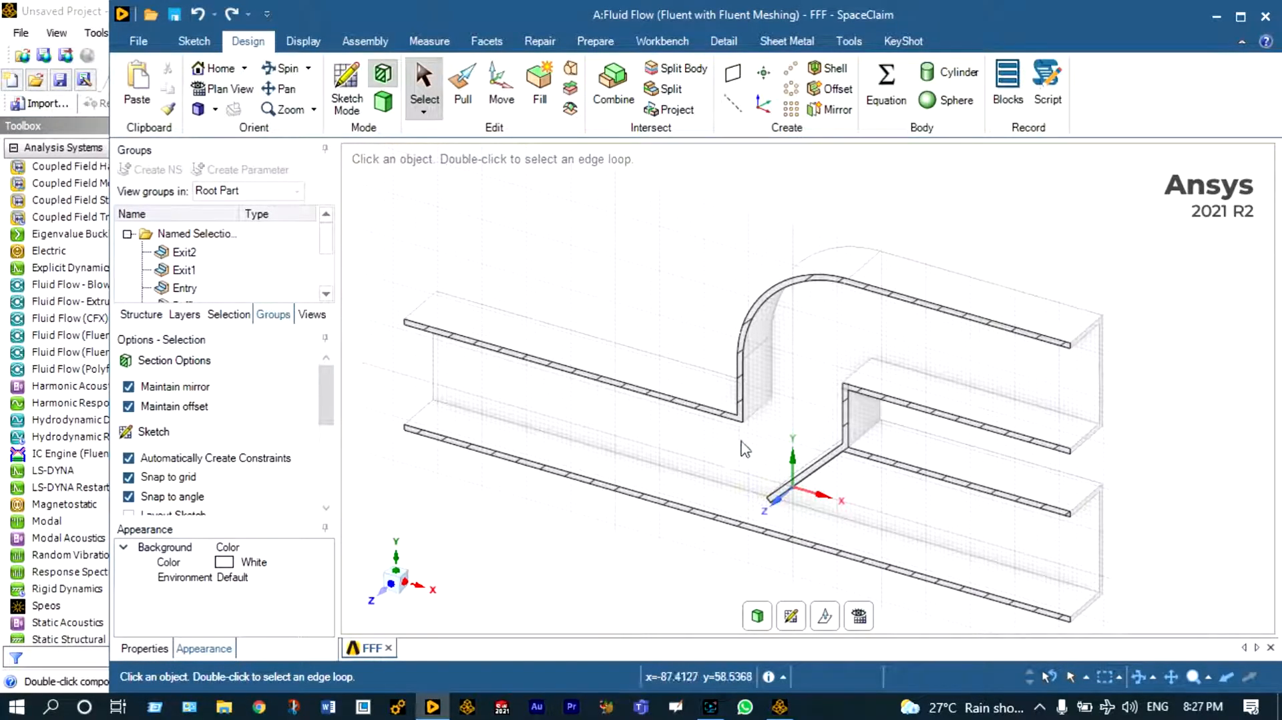
scroll(1050, 549, down, 1)
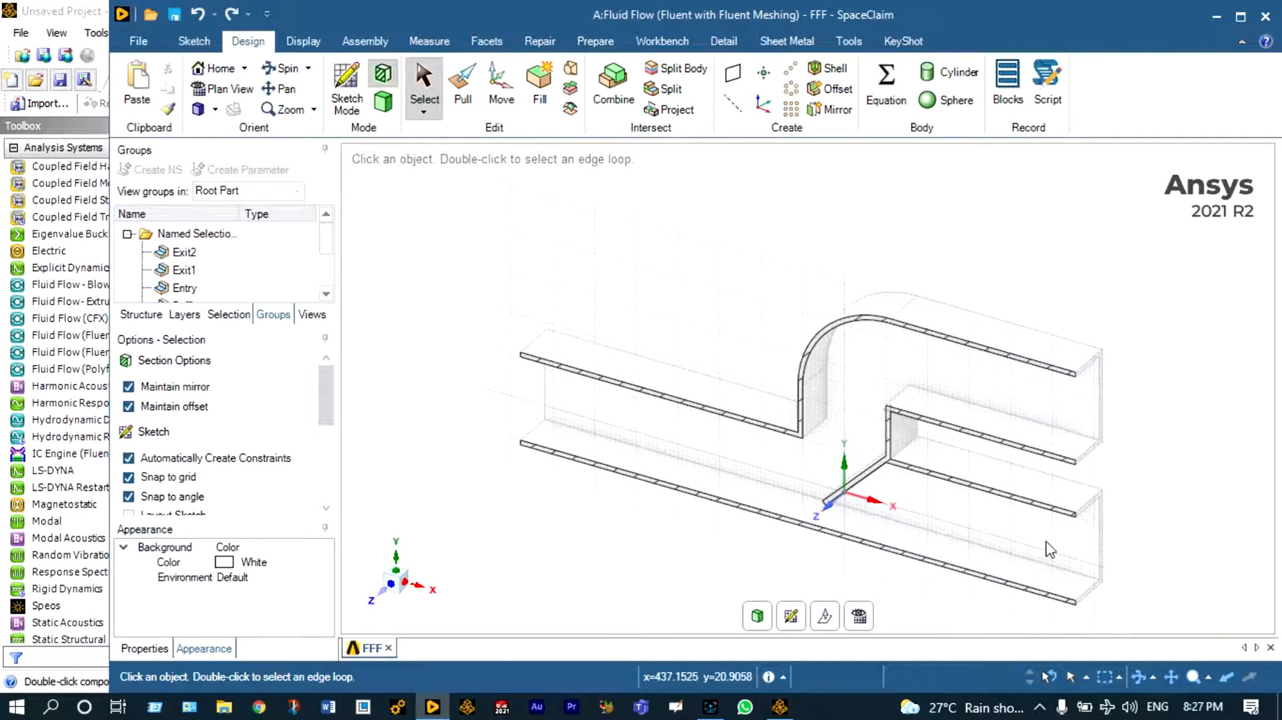
click(839, 497)
click(886, 472)
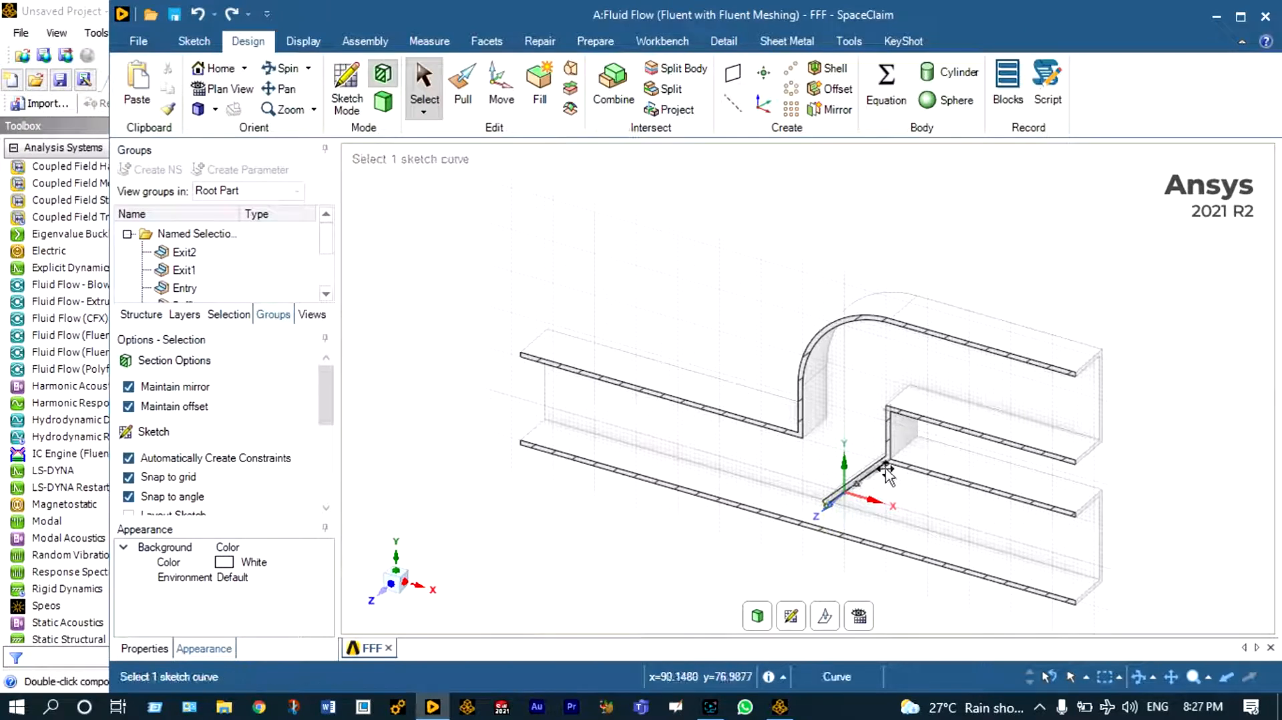
scroll(881, 473, up, 2)
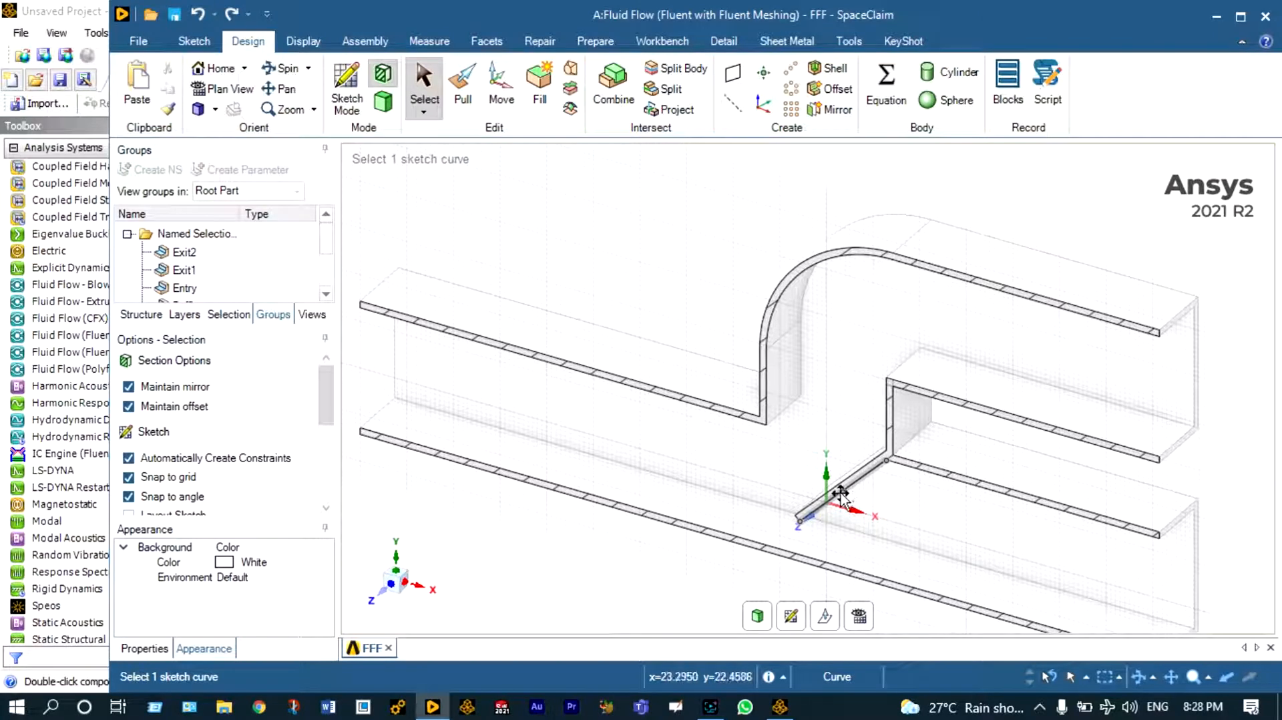
click(1125, 381)
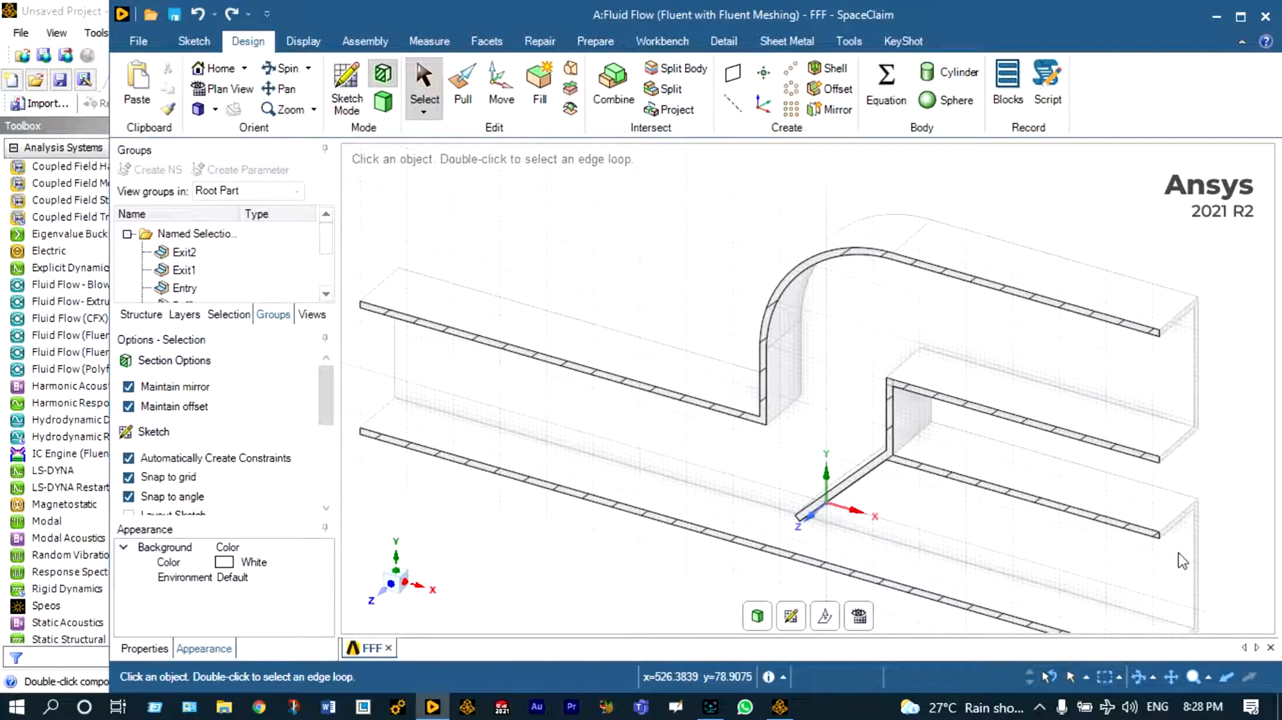
scroll(1183, 561, up, 2)
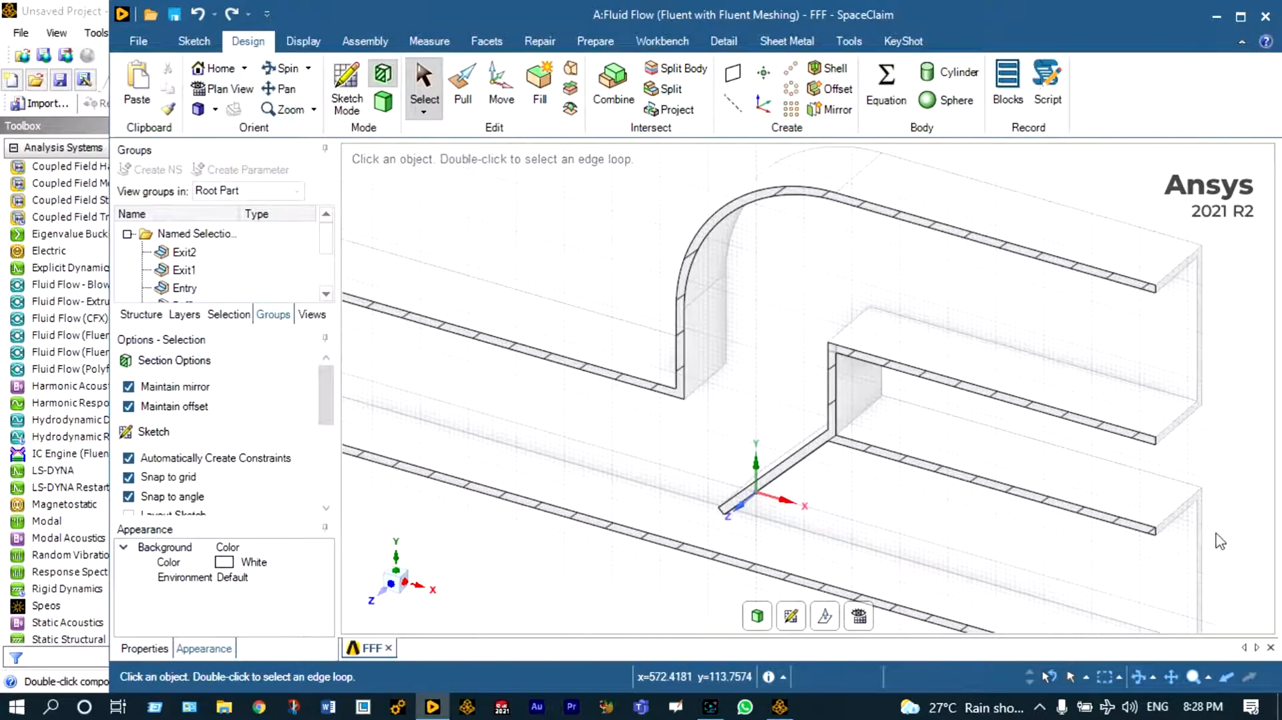
scroll(1188, 544, up, 2)
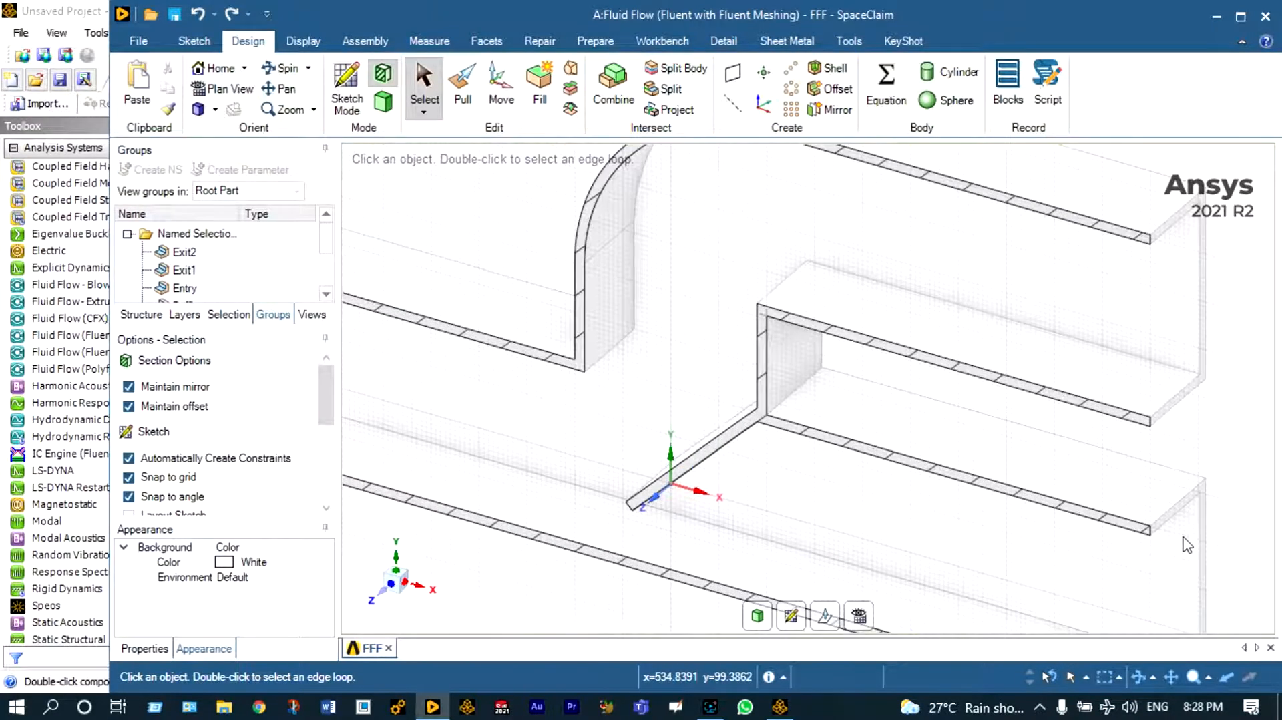
scroll(1187, 544, down, 3)
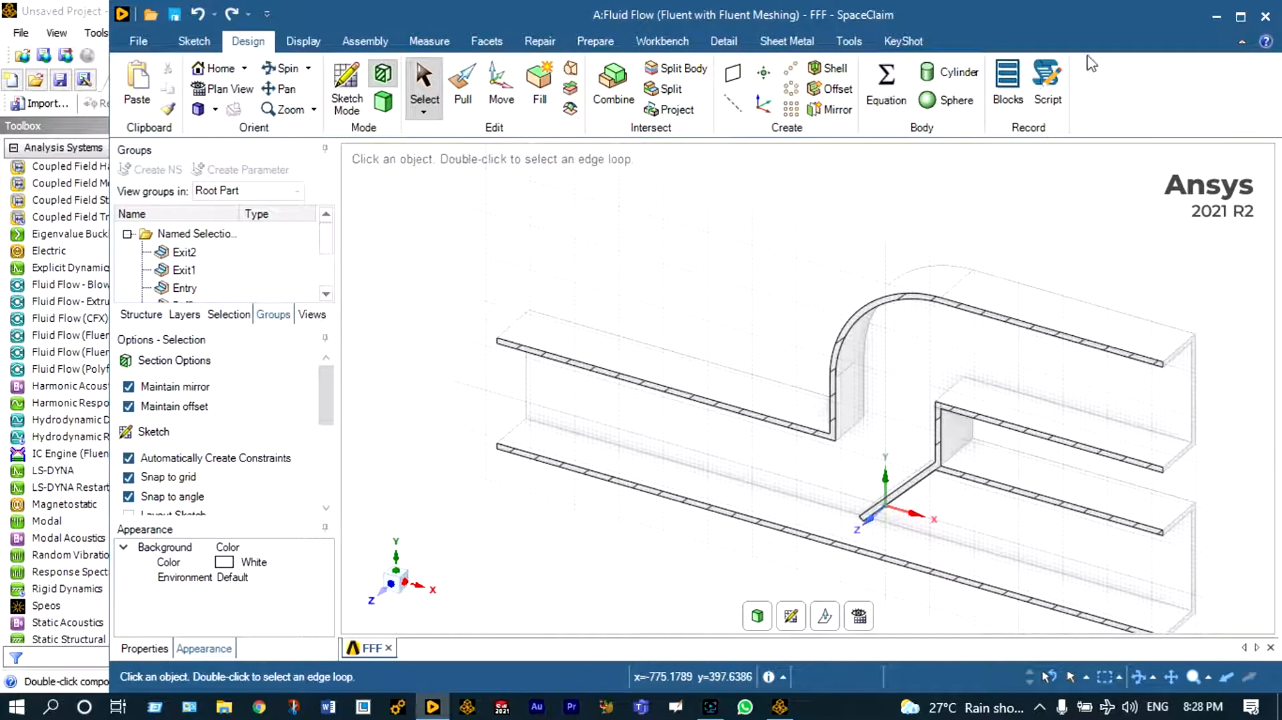
click(1217, 17)
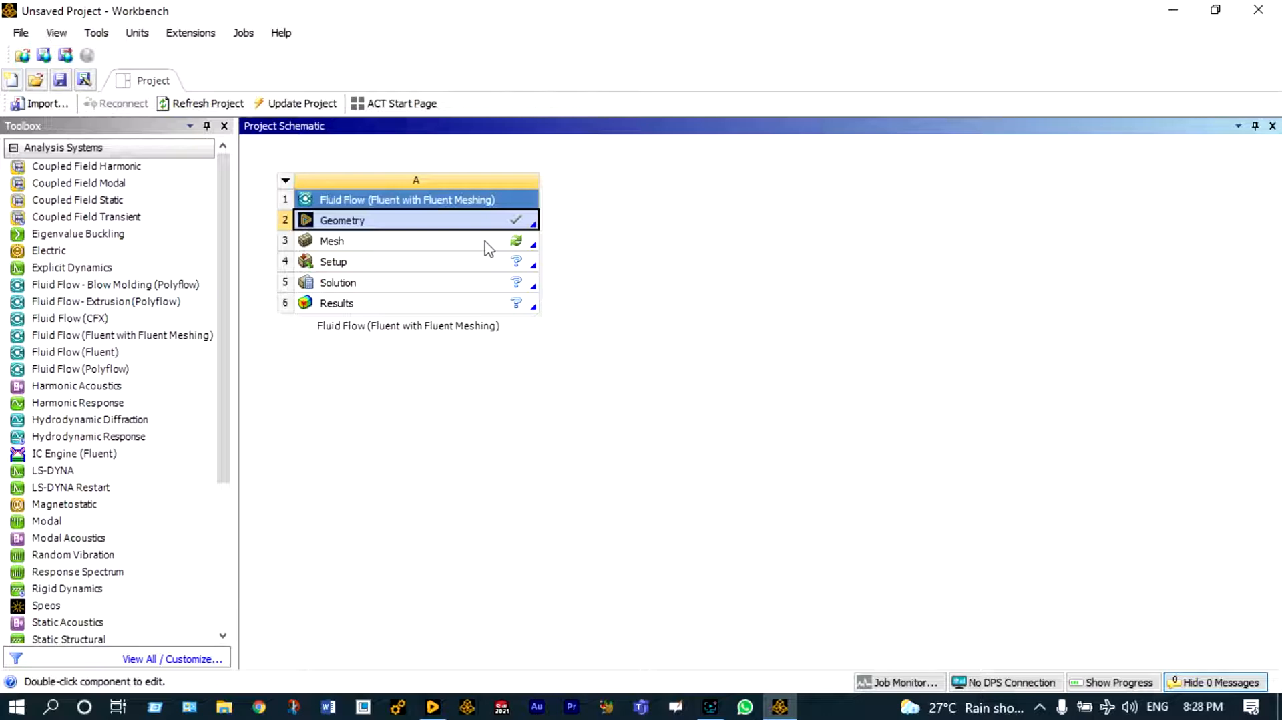
Open the Mesh component and start Fluent in double precision with 4 meshing and 4 solver processes.
right_click(486, 242)
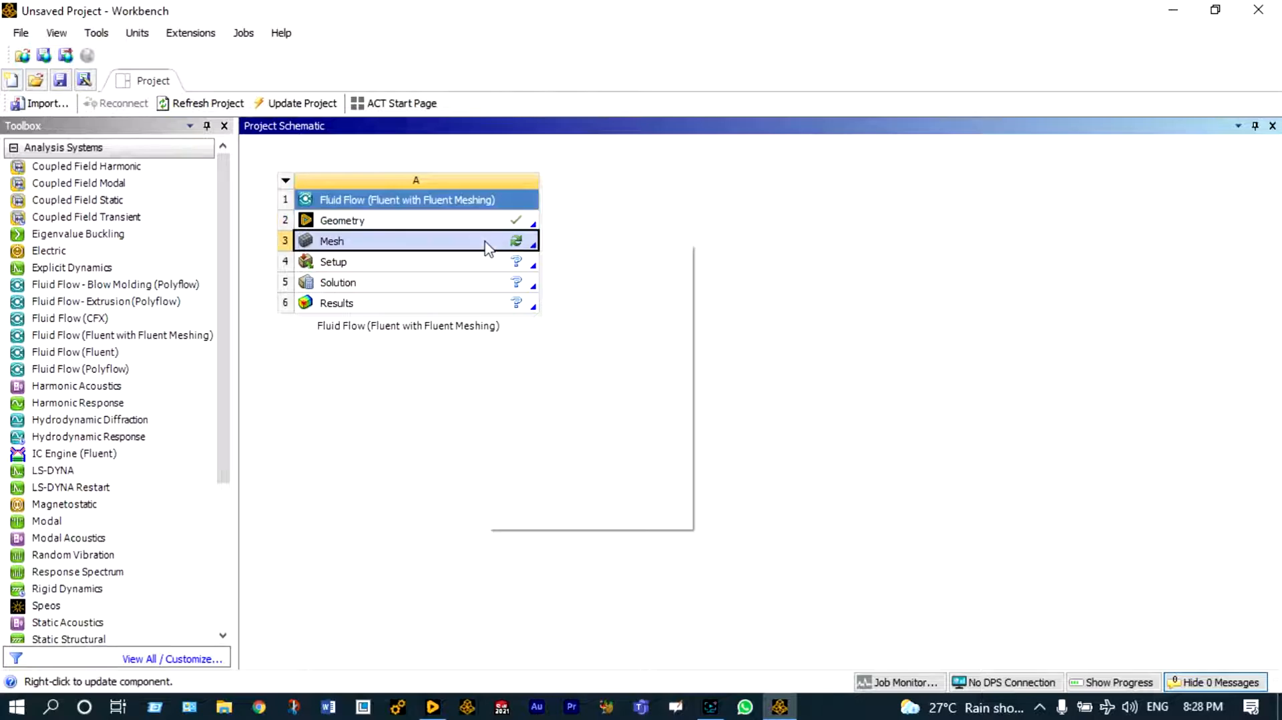
click(527, 253)
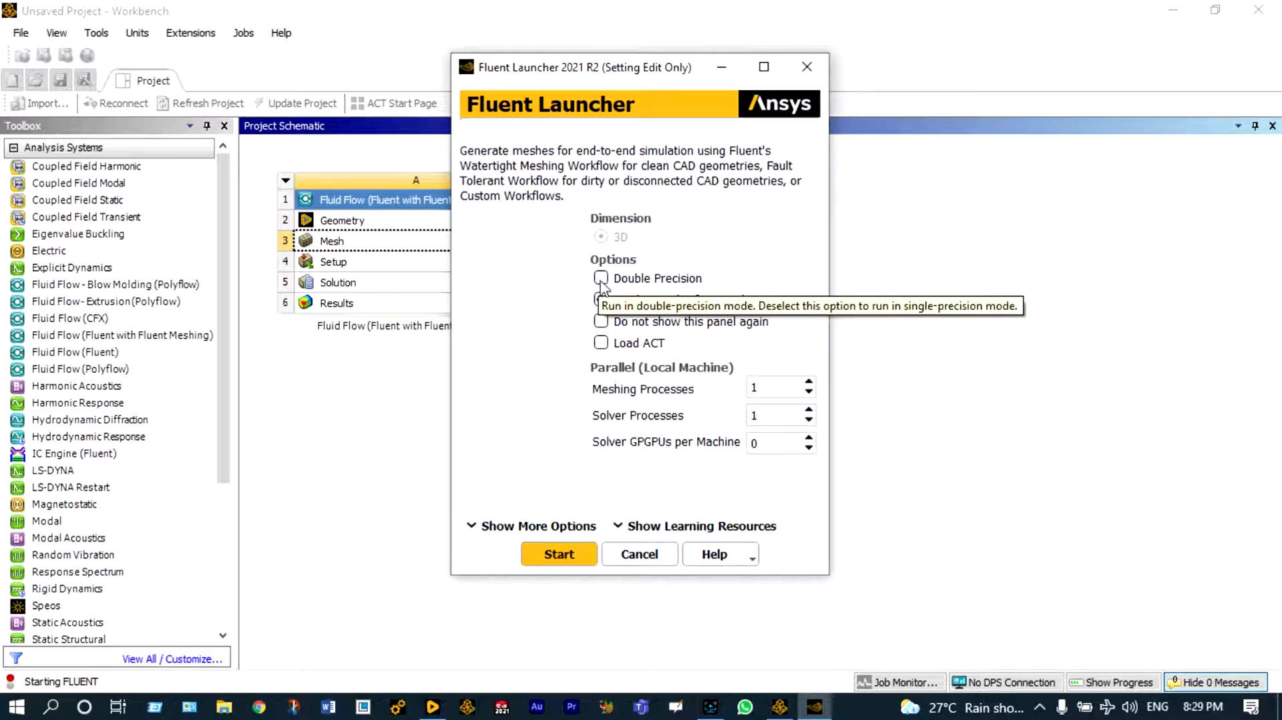
click(602, 283)
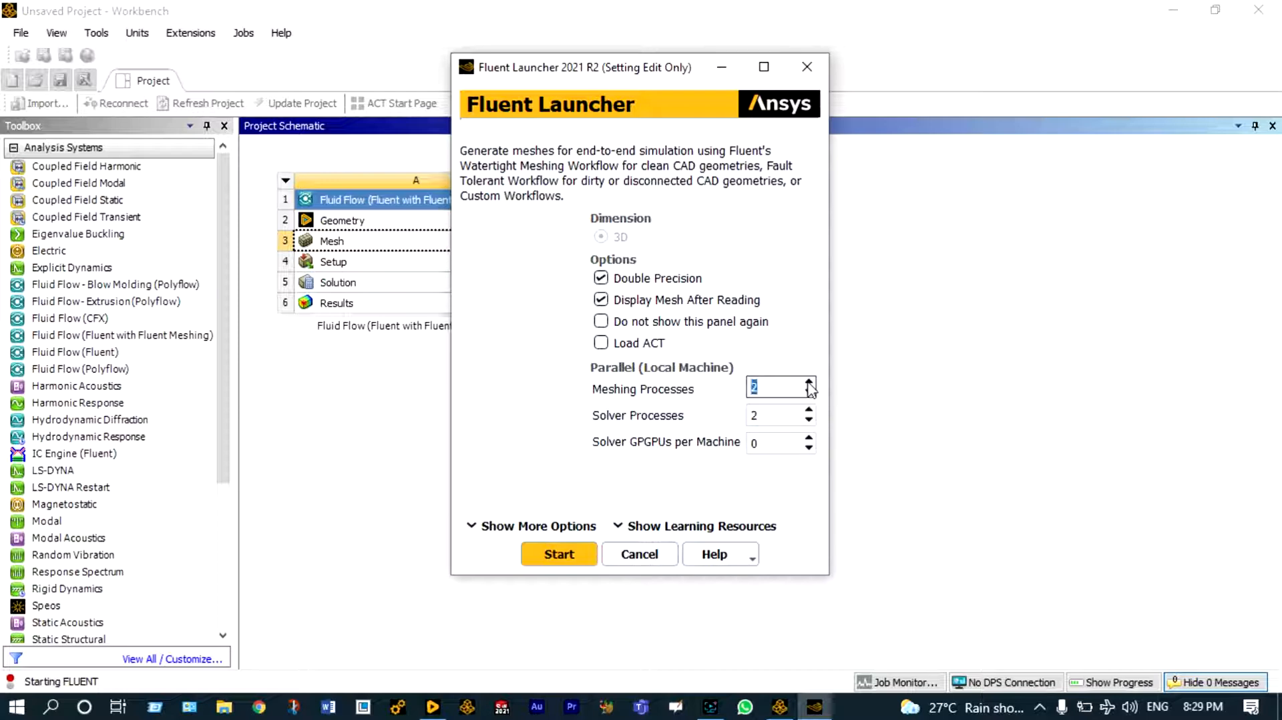
scroll(811, 388, up, 3)
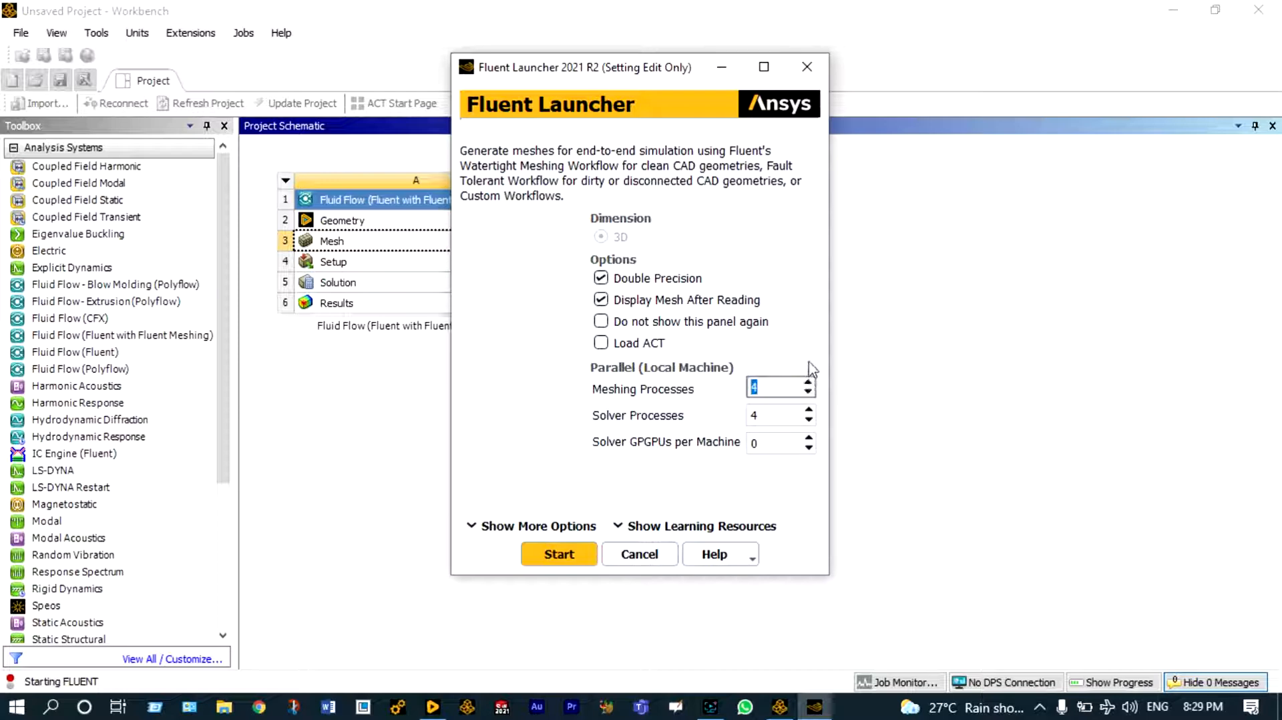
key(Return)
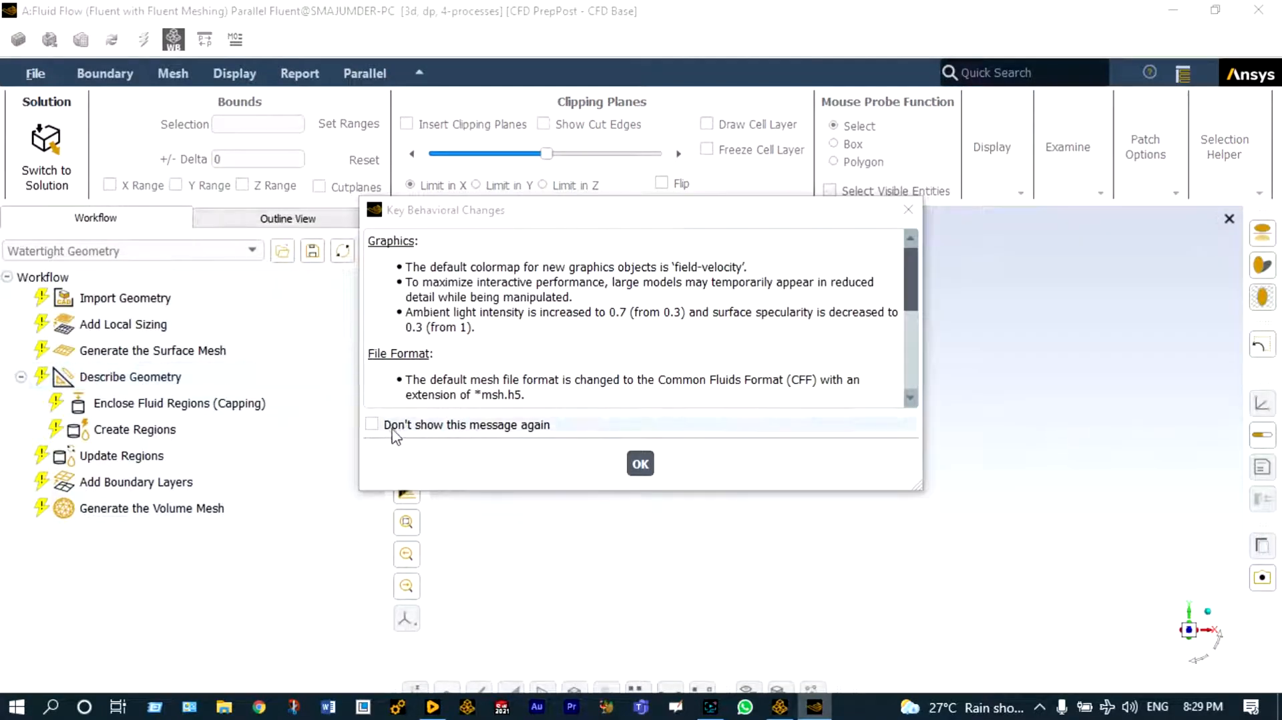
Dismiss the Key Behavioral Changes notice permanently and import the duct geometry into the Watertight Geometry workflow.
click(372, 426)
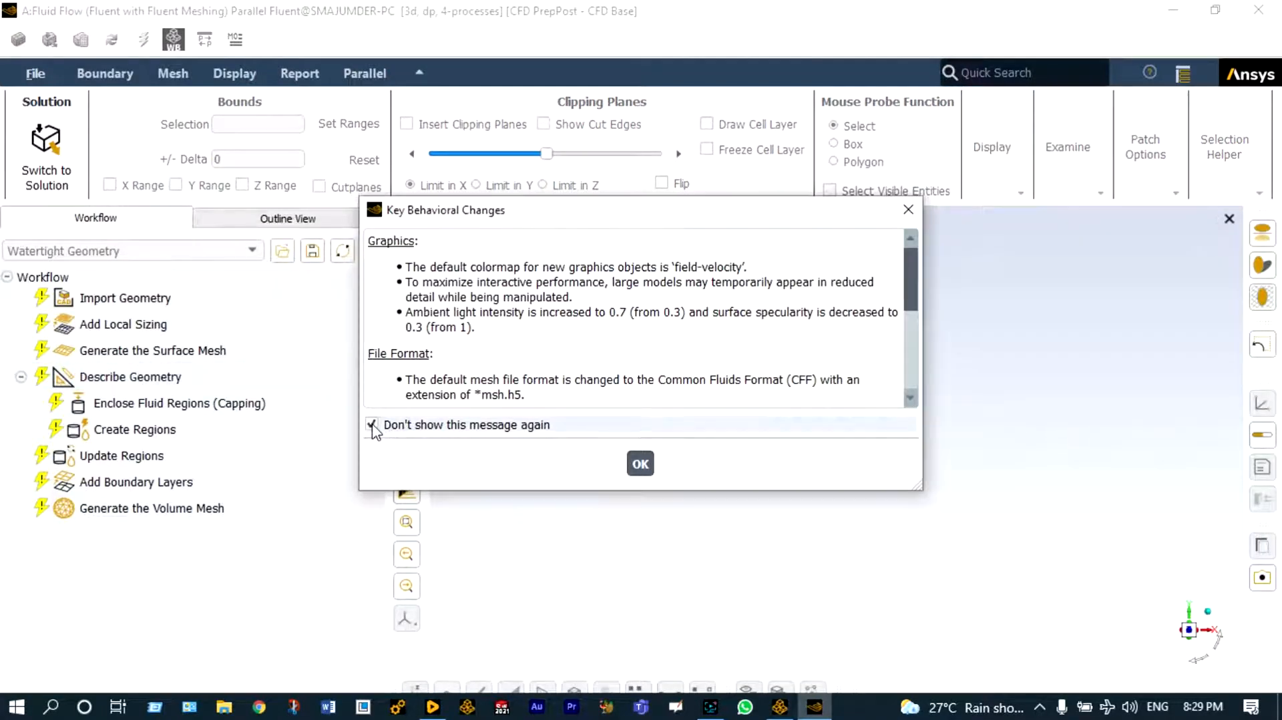
click(640, 464)
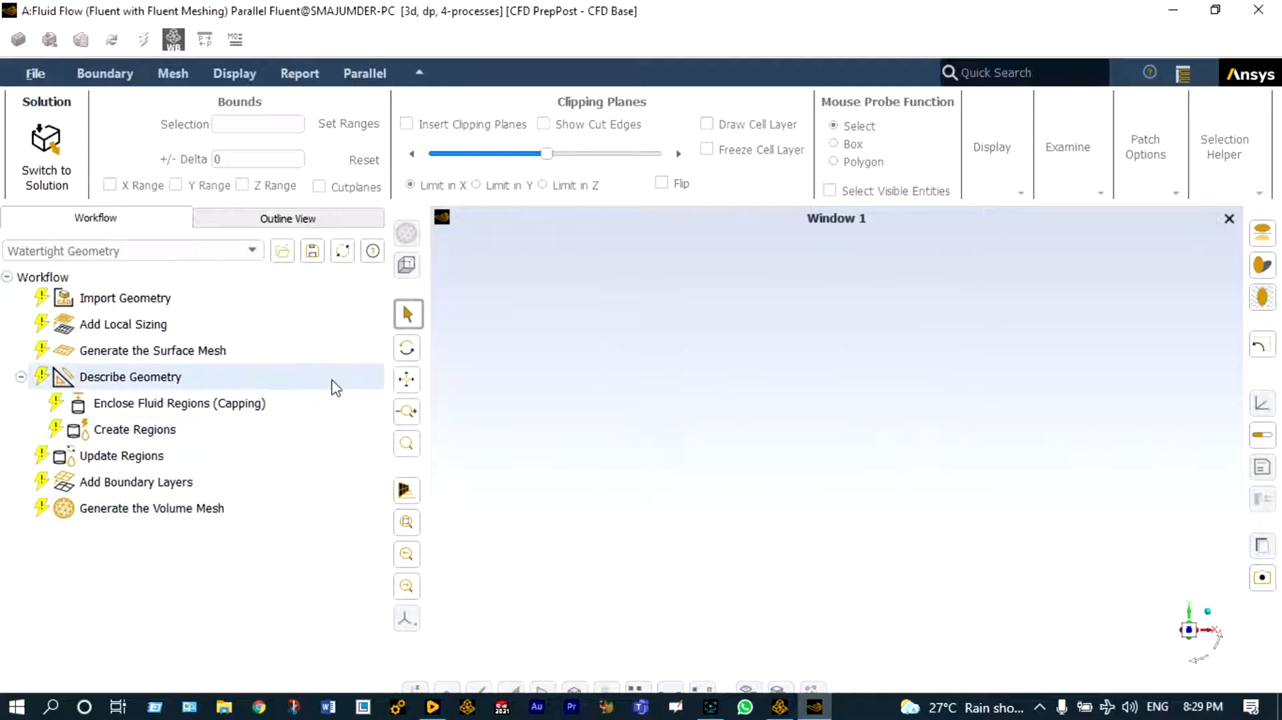
click(164, 303)
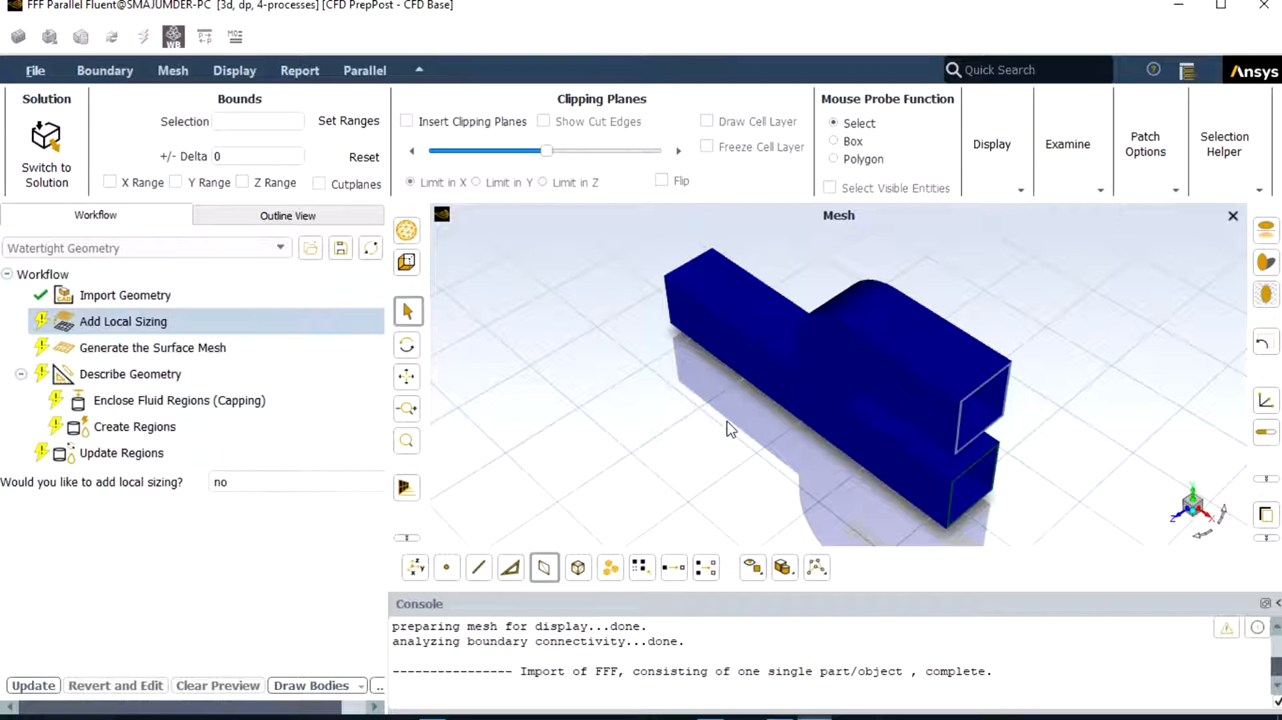
click(1221, 6)
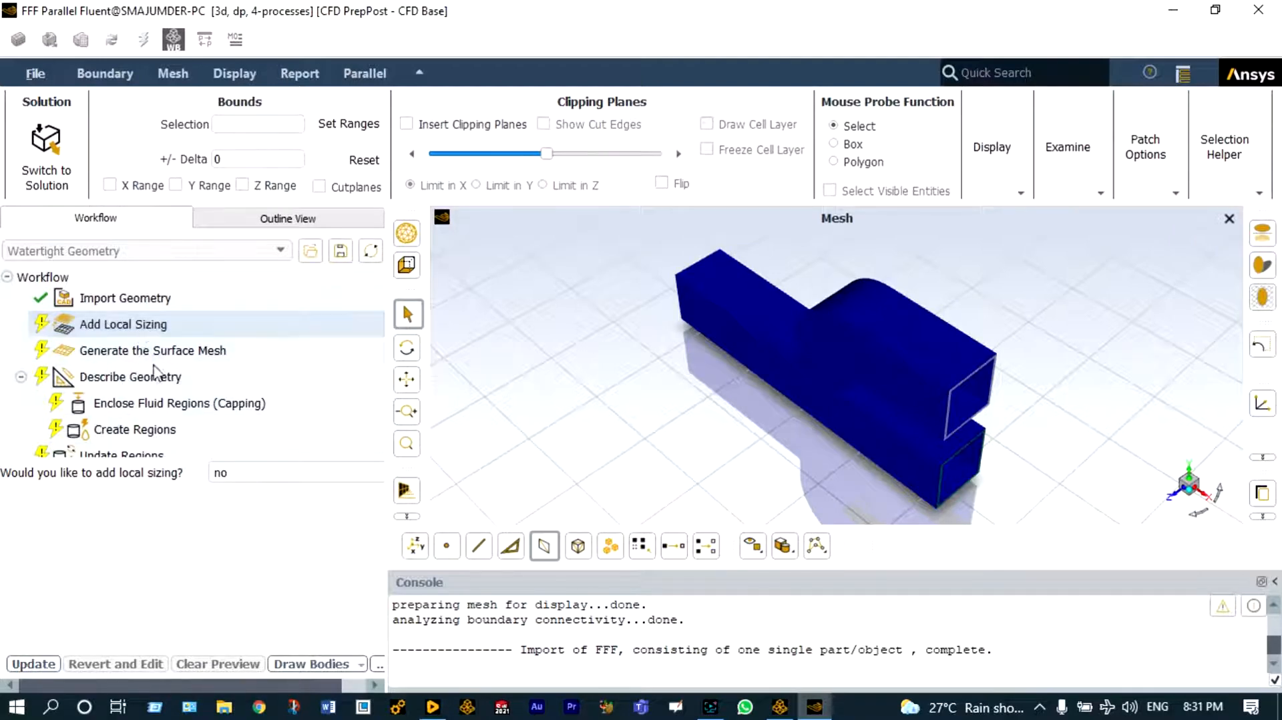
Complete the local sizing task with no local sizing and generate the surface mesh.
click(35, 664)
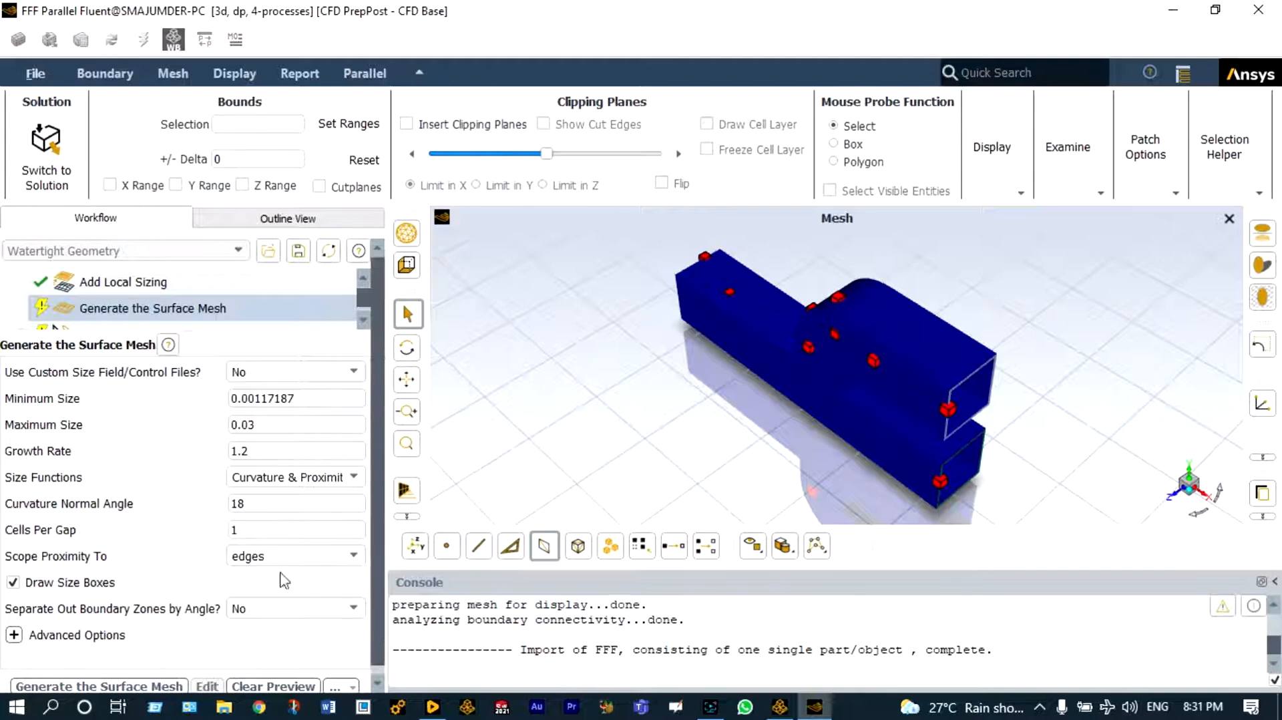
click(134, 692)
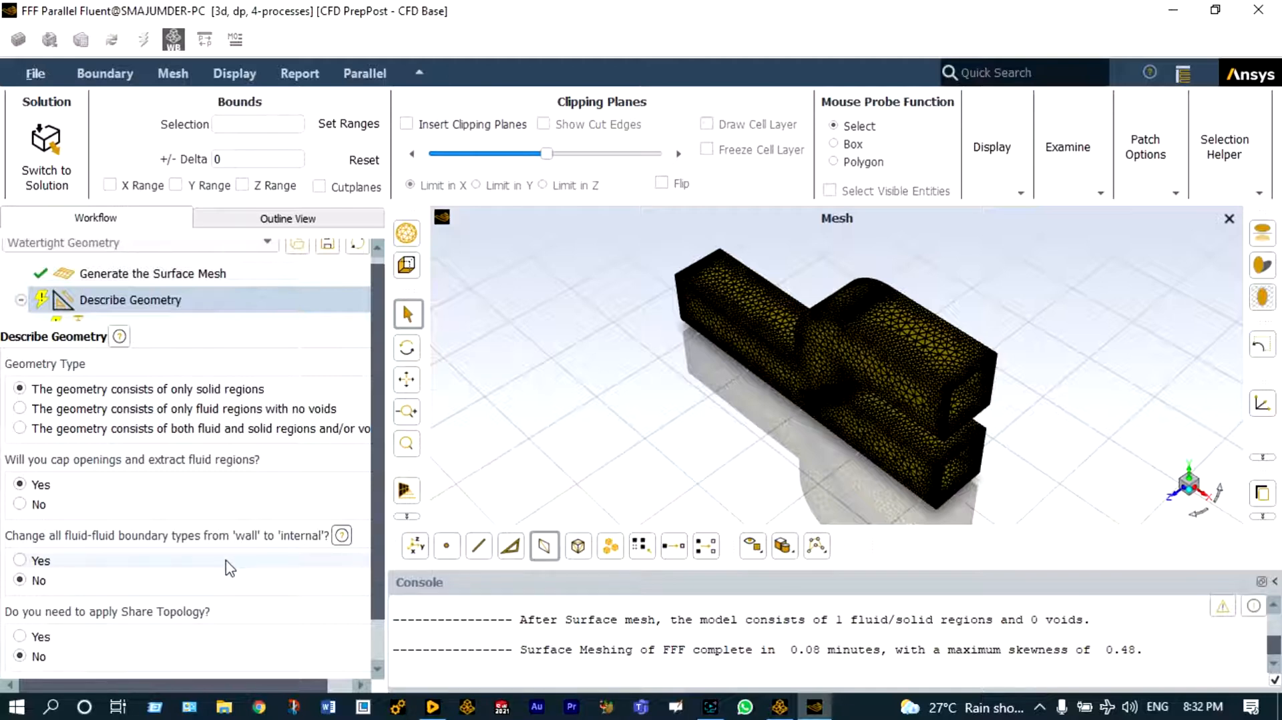
Describe the geometry as only solid regions with openings capped and fluid regions extracted, and apply Share Topology.
scroll(229, 569, down, 2)
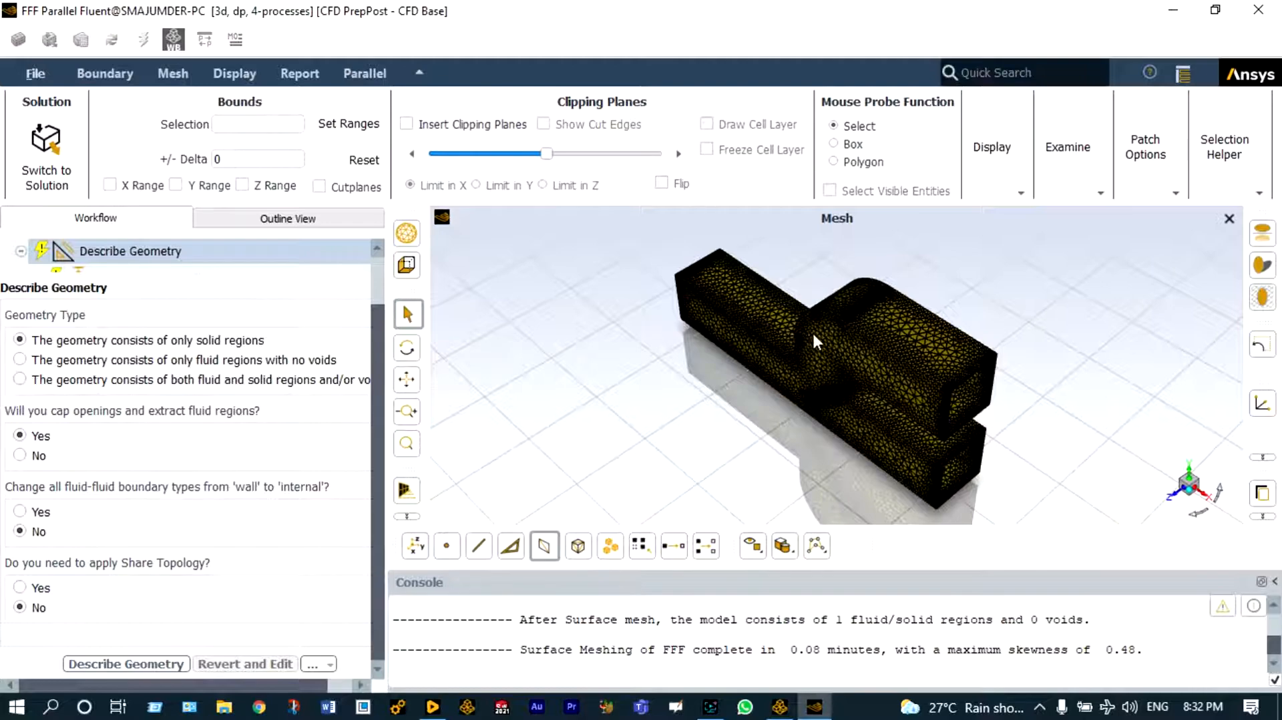
scroll(812, 330, up, 5)
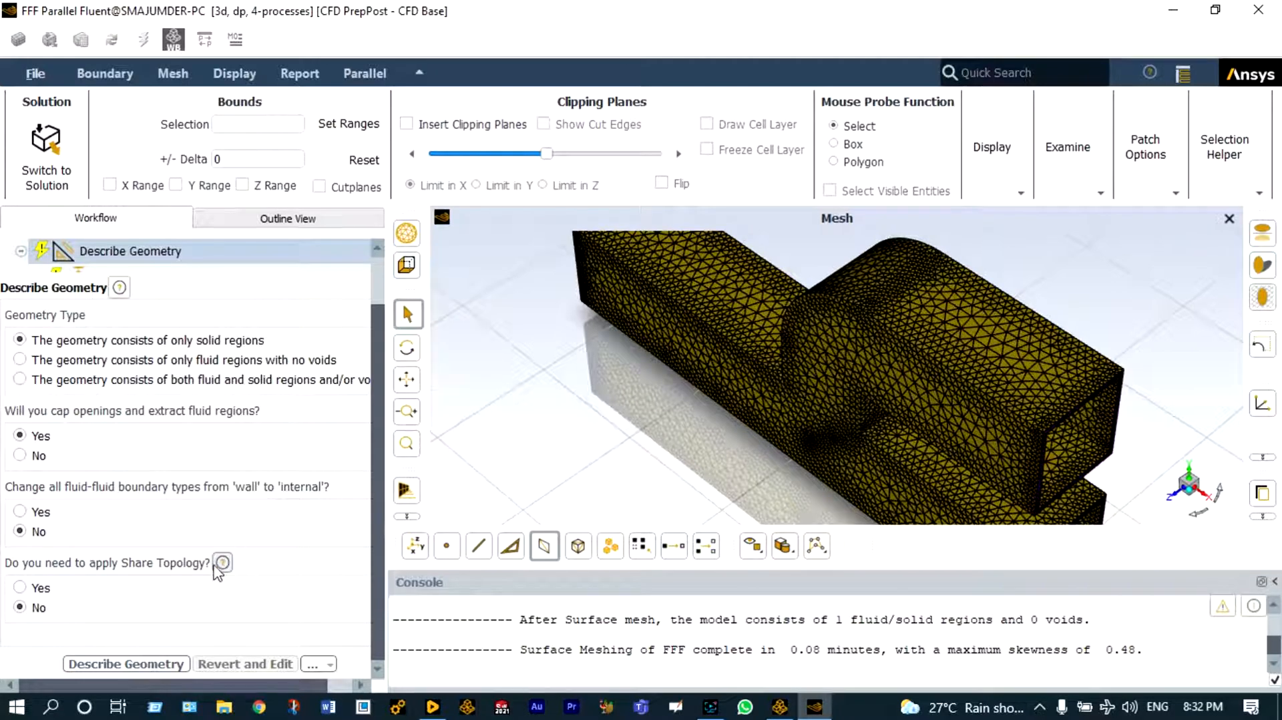
click(20, 587)
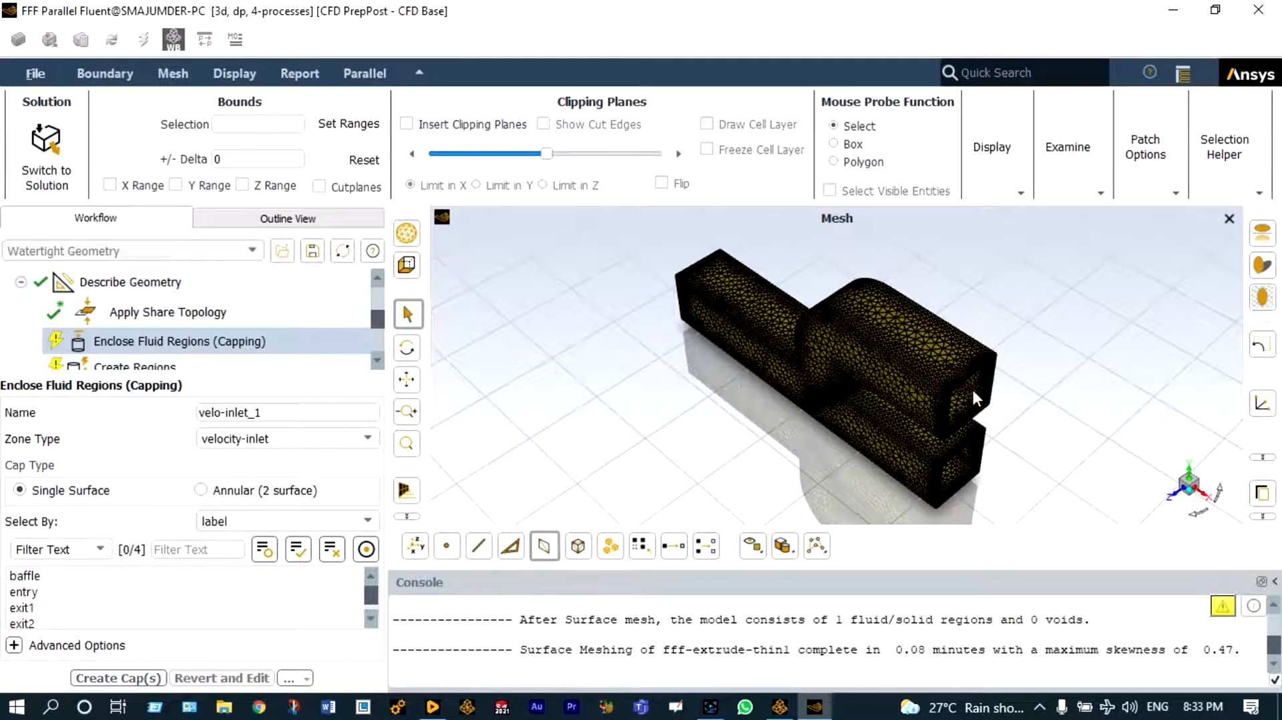
Cap the duct's inlet opening with a single-surface mass-flow-inlet cap using the entry label.
scroll(921, 385, up, 1)
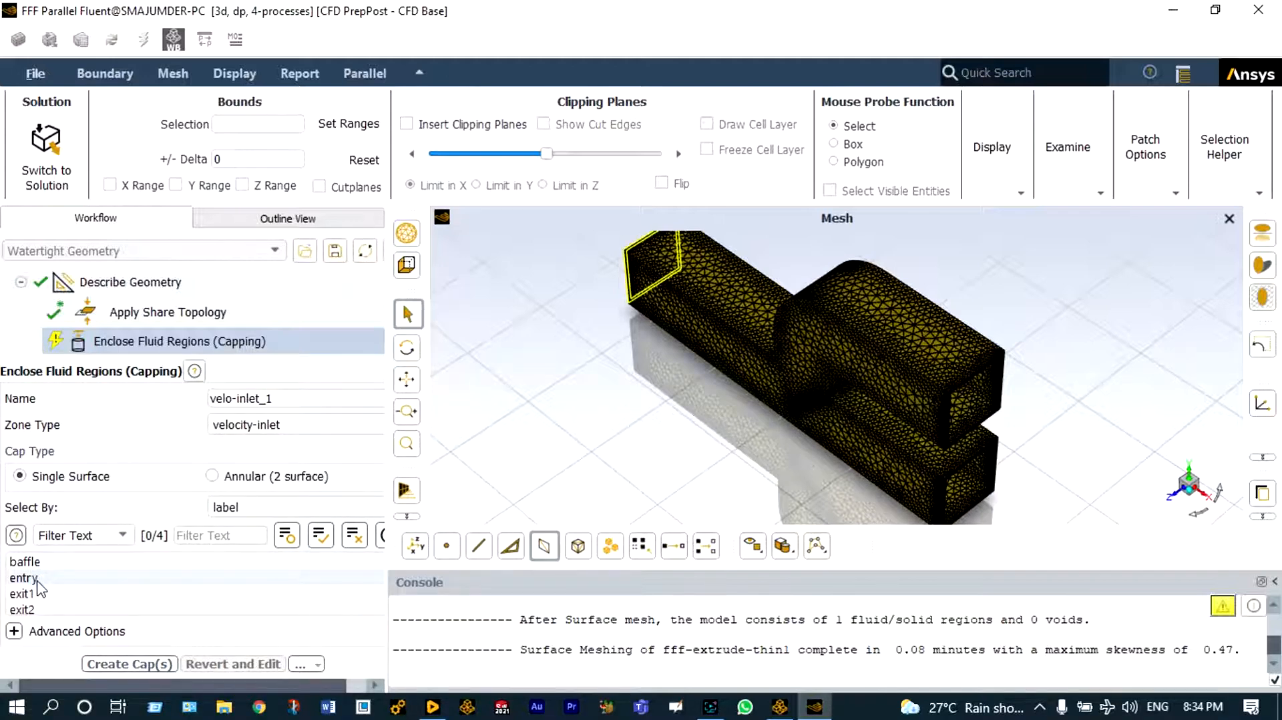
click(24, 579)
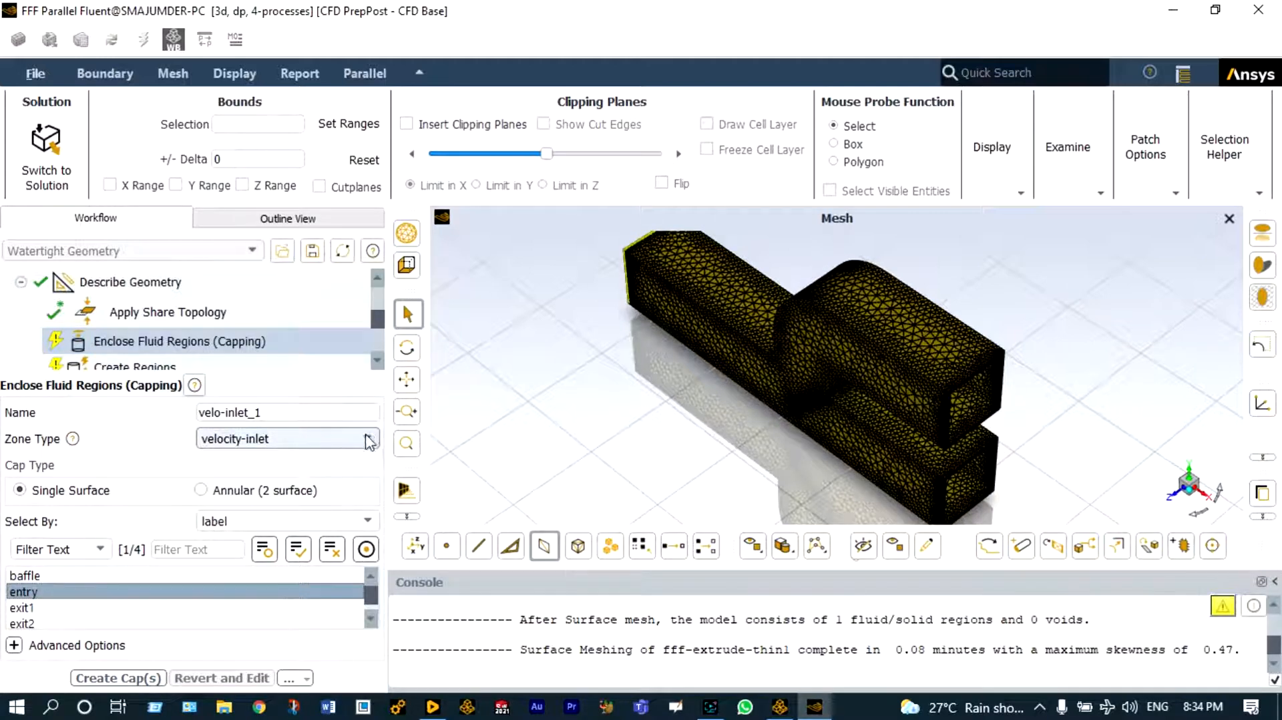
click(368, 441)
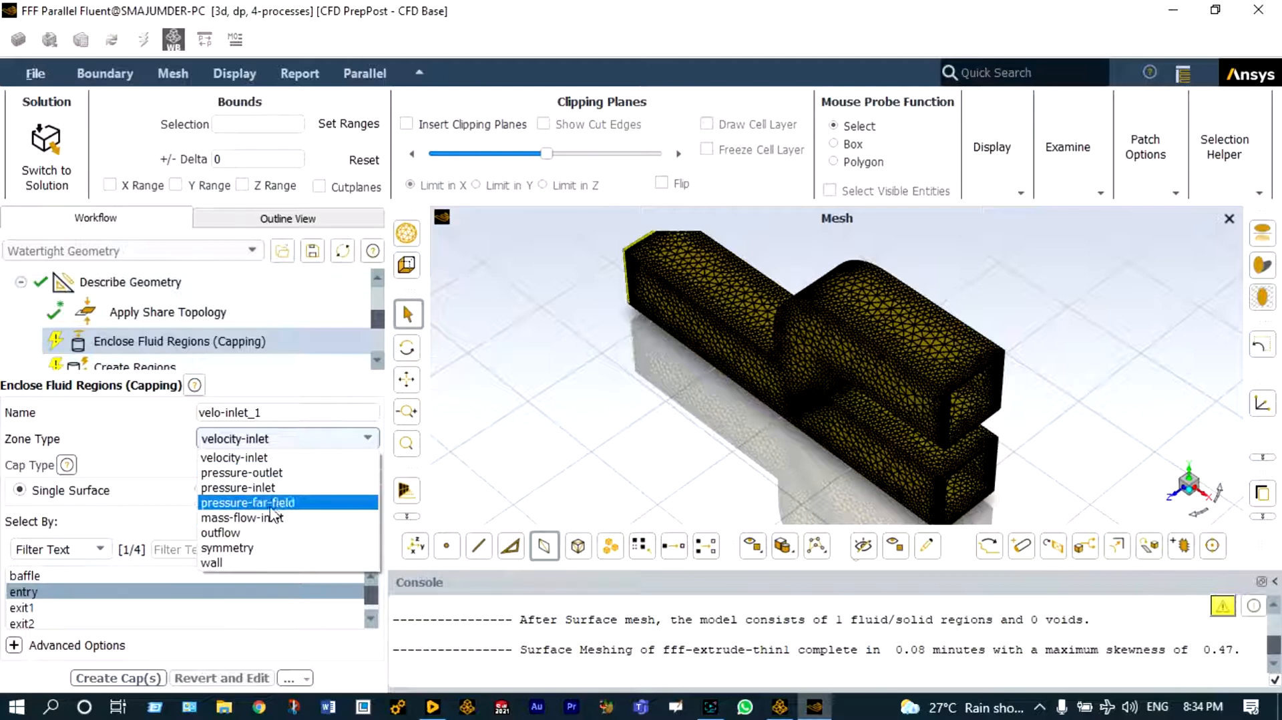
click(271, 520)
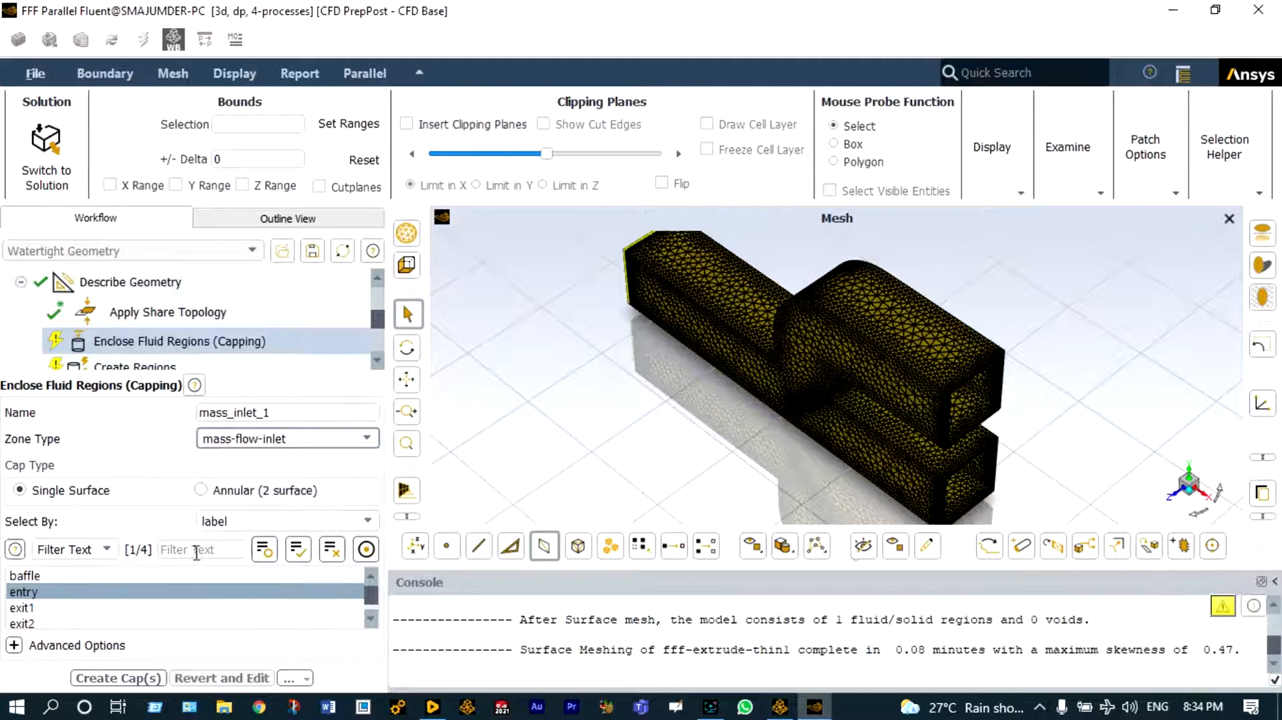
click(118, 678)
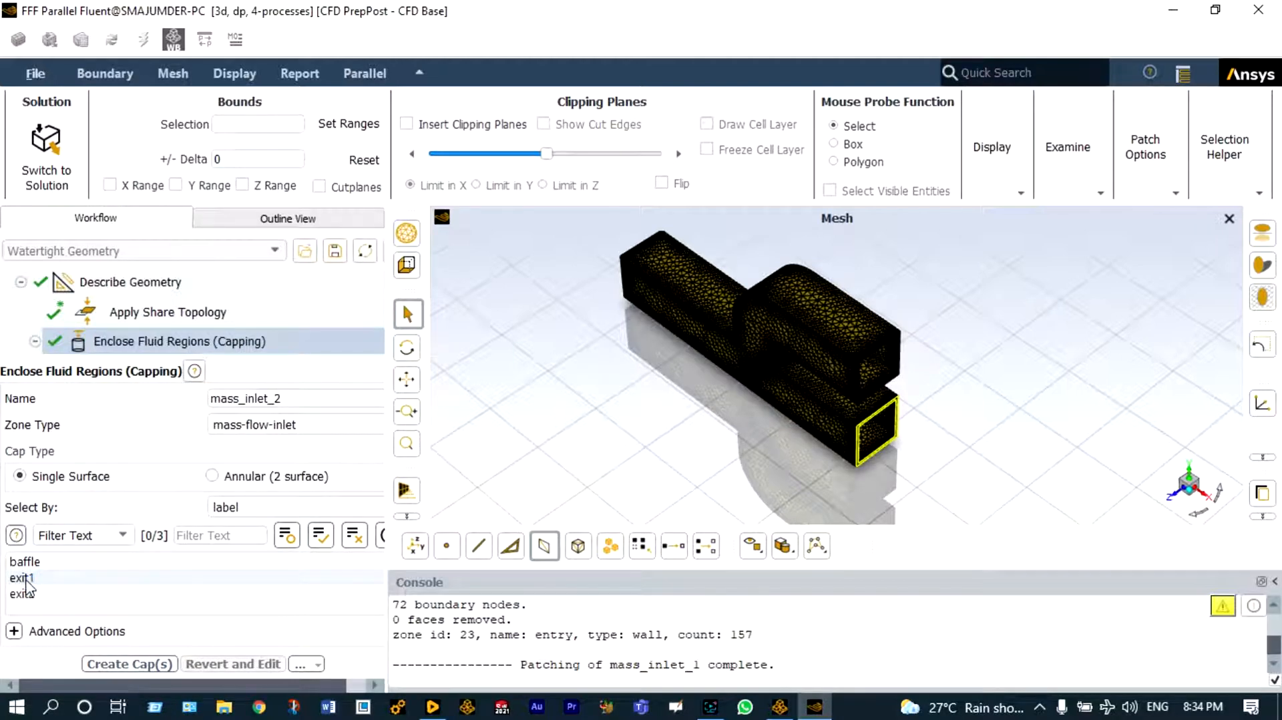
Cap the duct's exit1 opening with a single-surface pressure-outlet cap using the exit1 label.
click(26, 580)
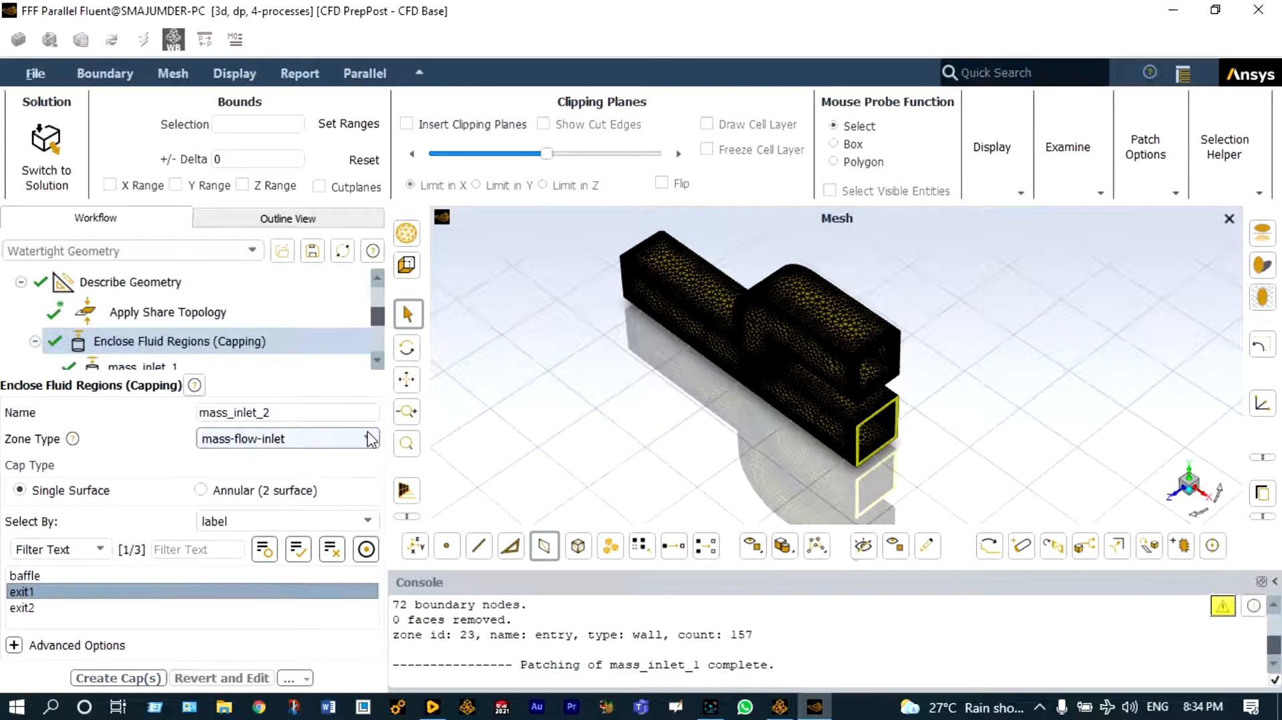
click(369, 440)
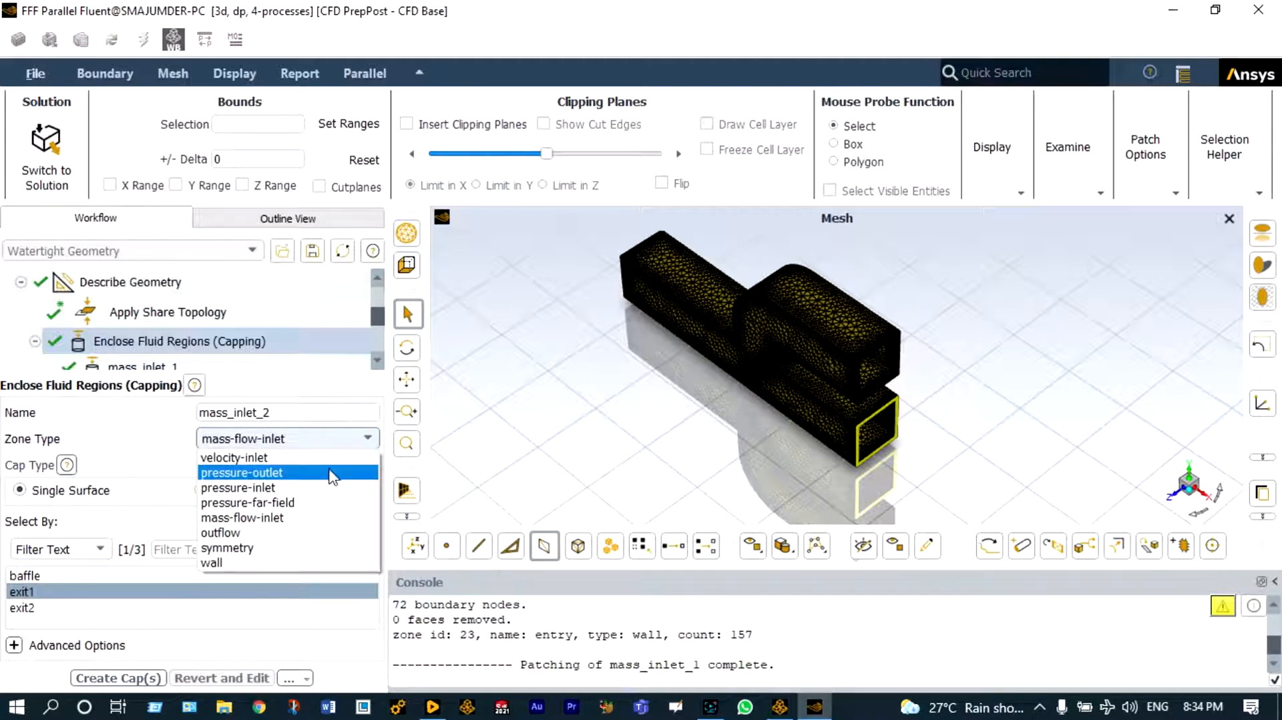
click(332, 474)
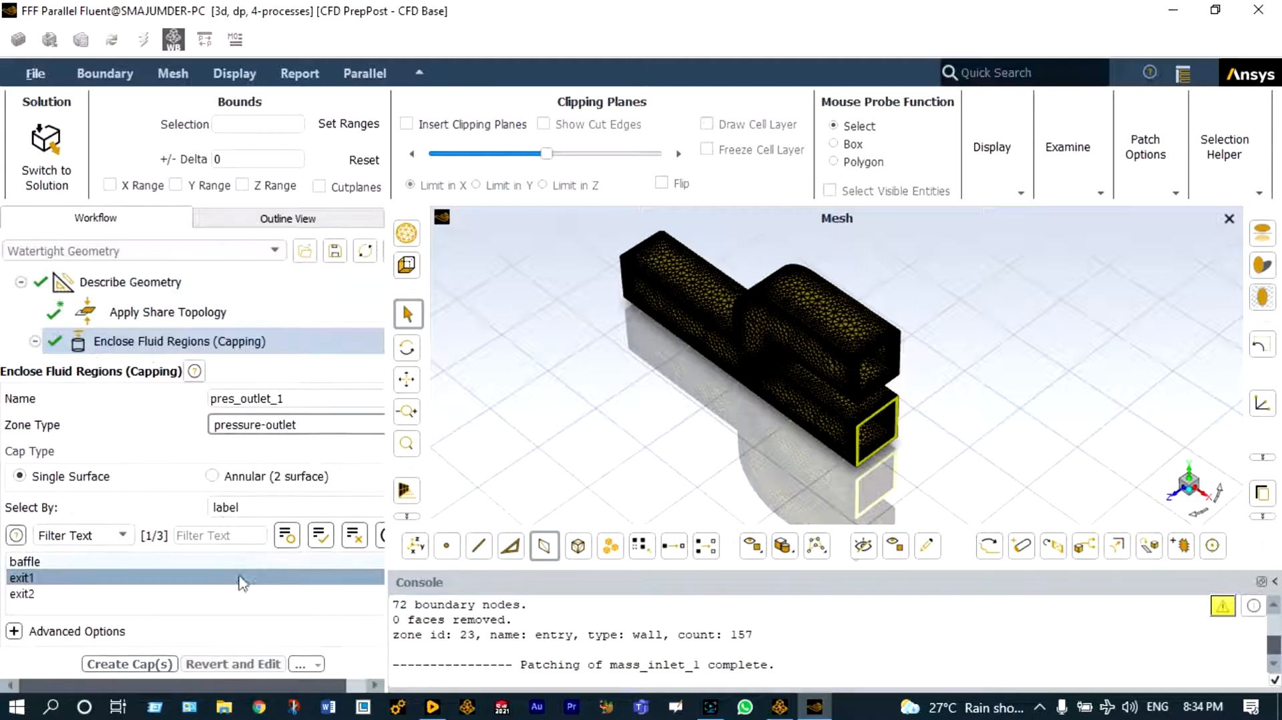
click(129, 678)
Cap the remaining exit opening with a single-surface pressure-outlet cap using the exit2 label.
scroll(843, 428, up, 5)
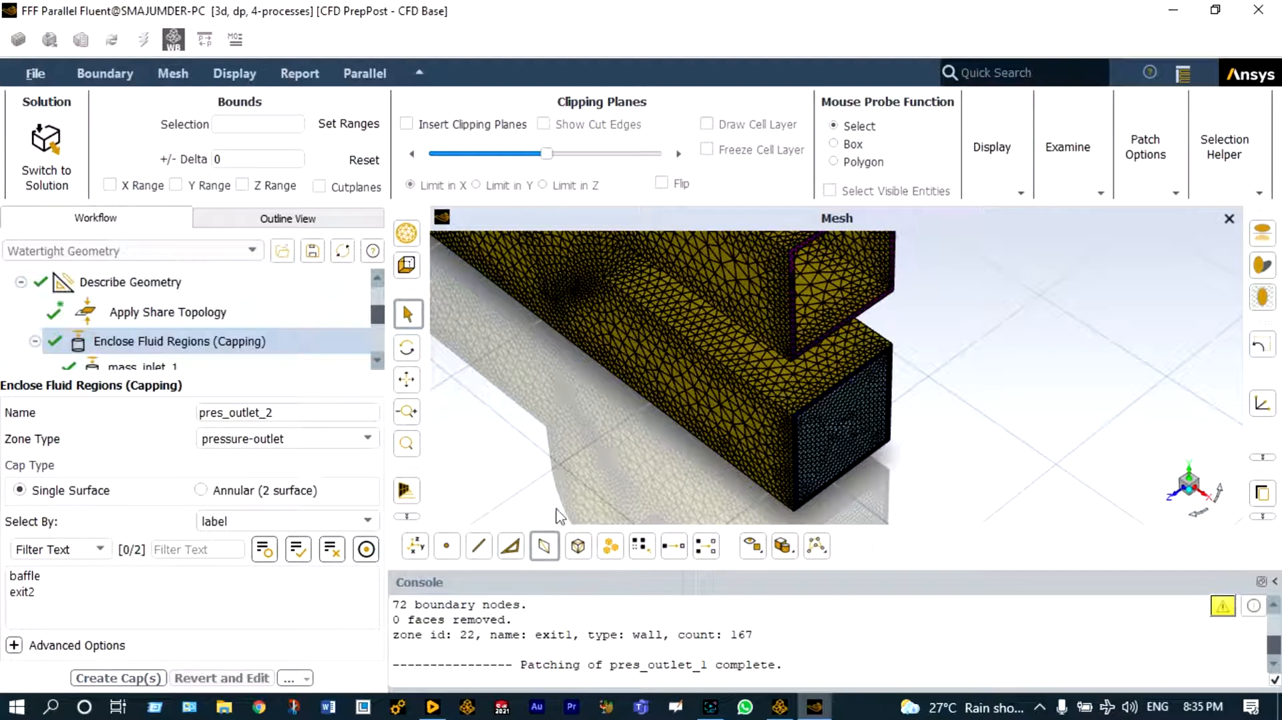
click(30, 578)
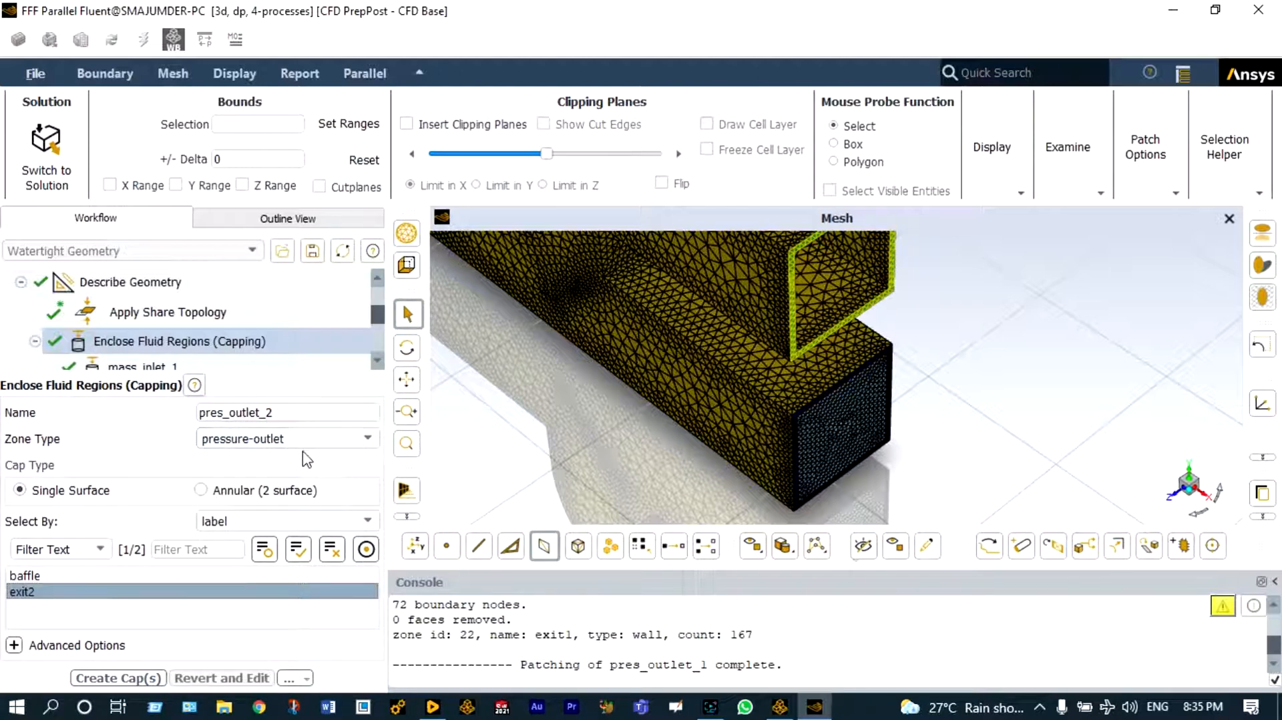
click(130, 677)
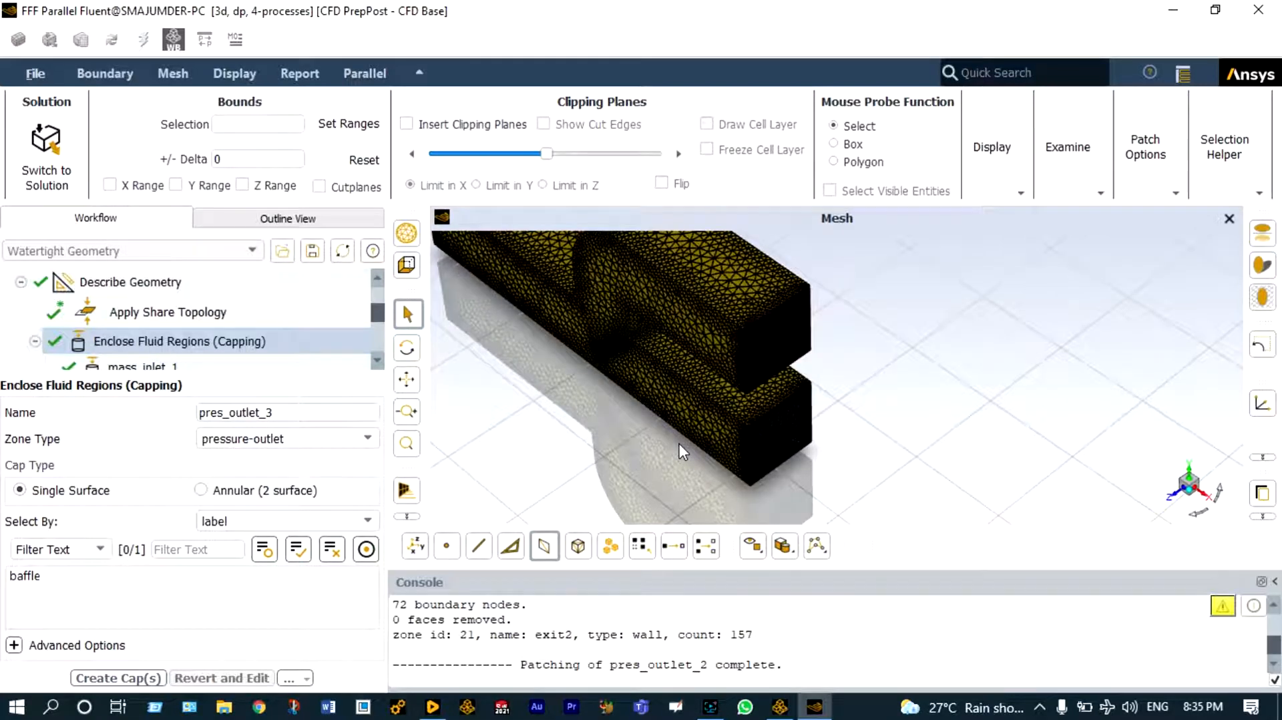
Create and update the regions with 1 estimated fluid region, and add 3 smooth-transition boundary layers on only the walls of the fluid regions.
scroll(378, 360, down, 3)
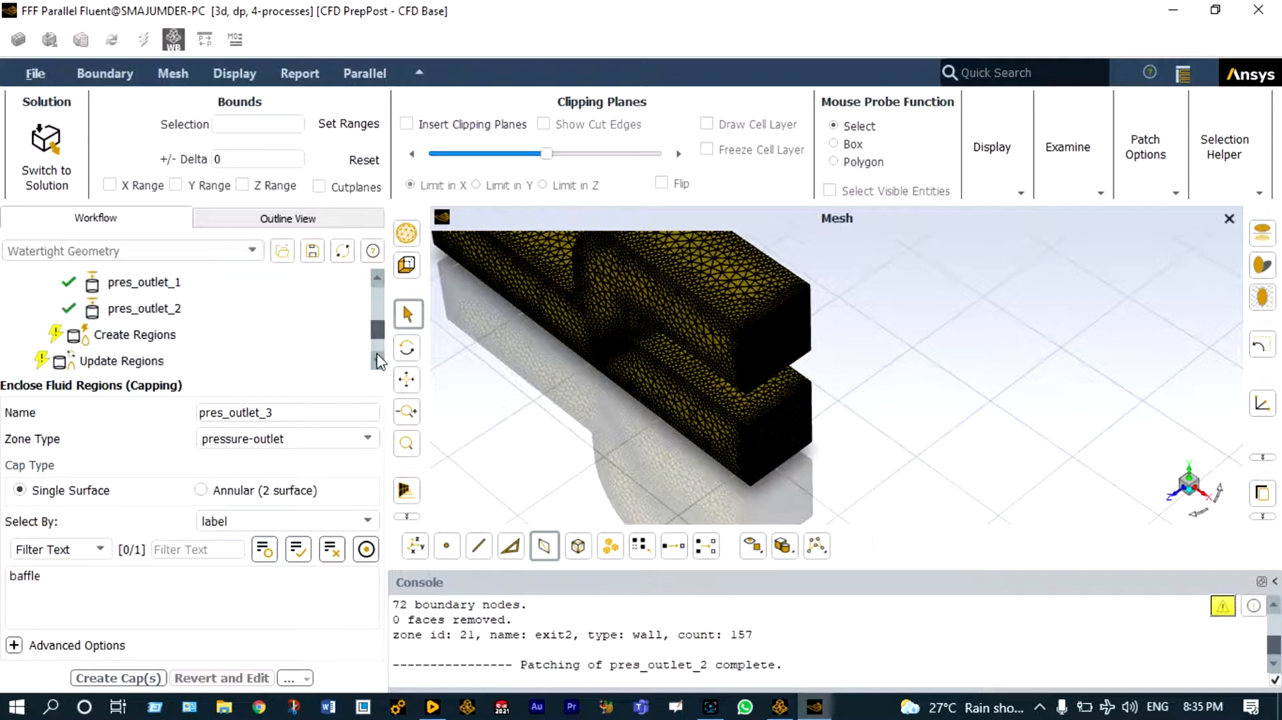
click(175, 336)
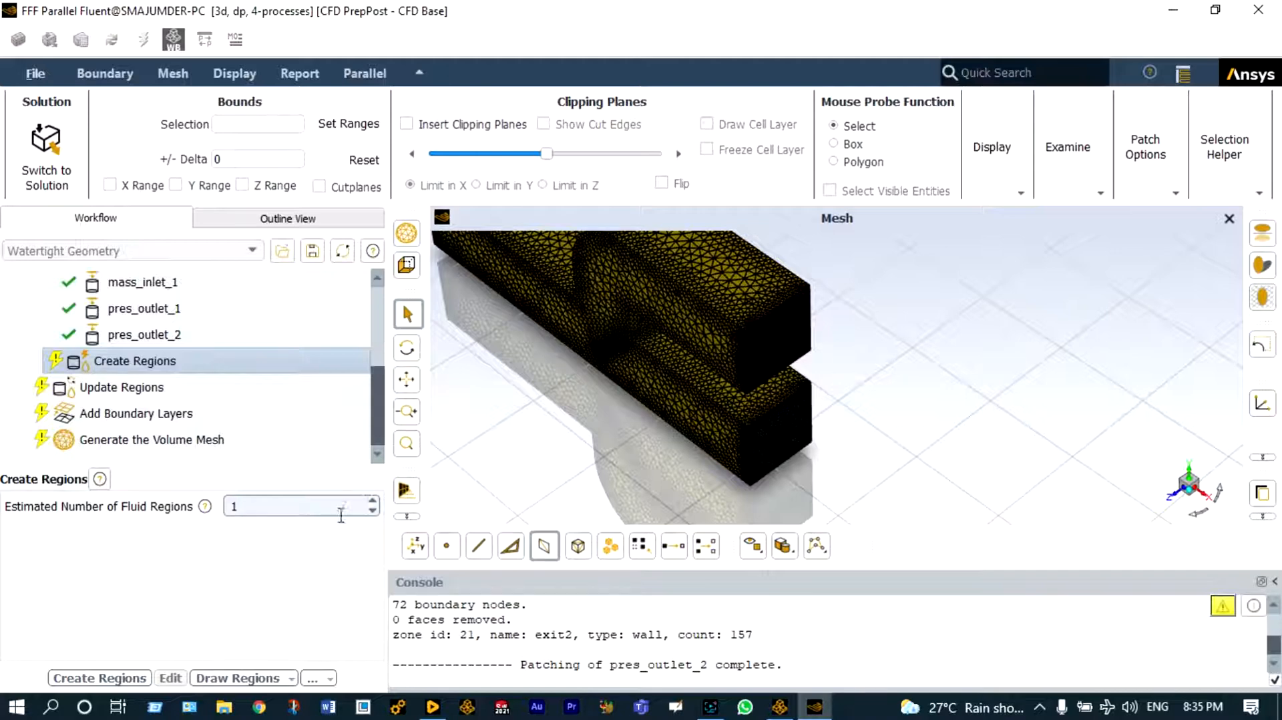
click(122, 679)
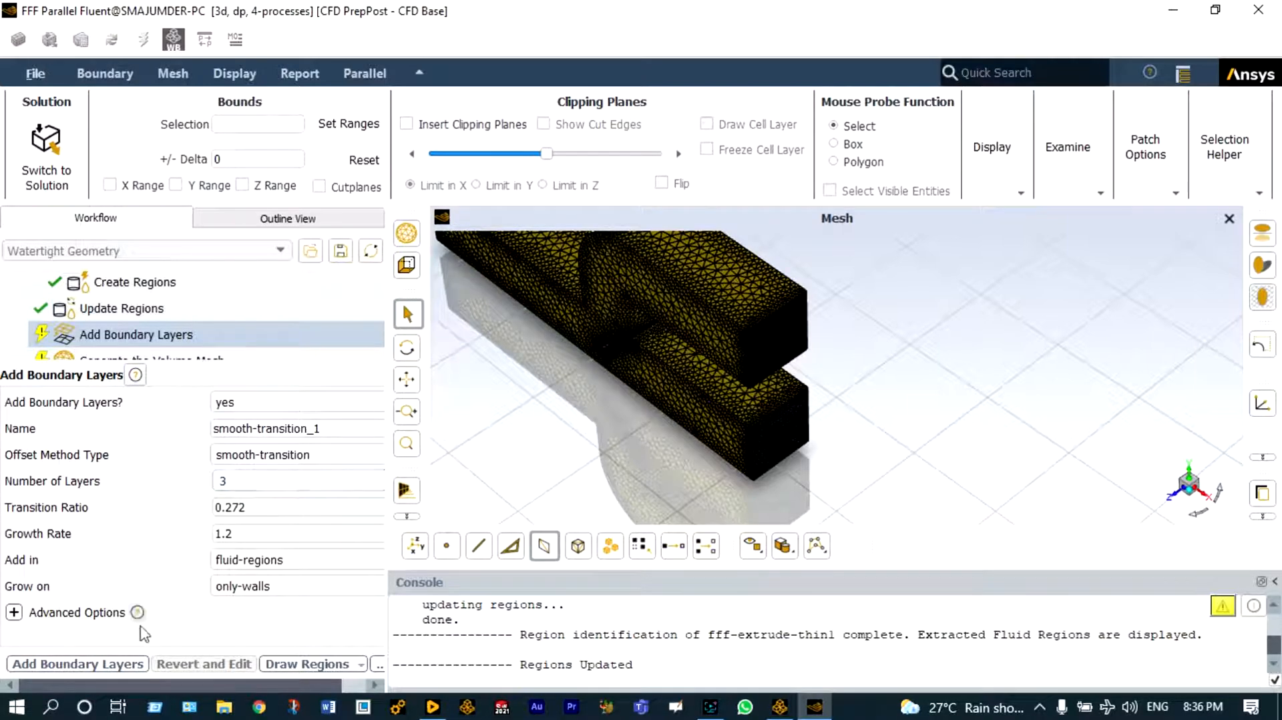
click(120, 665)
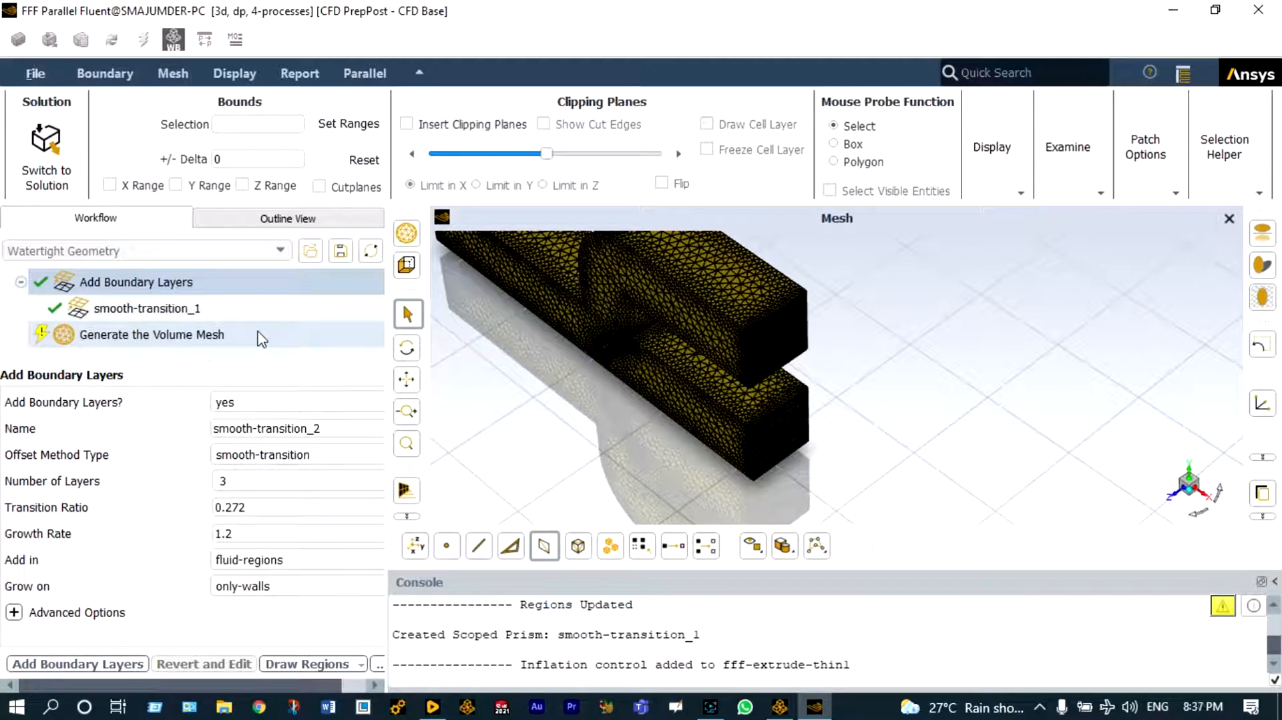
Generate the volume mesh with poly-hexcore fill, 2 buffer layers and 1 peel layer.
click(215, 336)
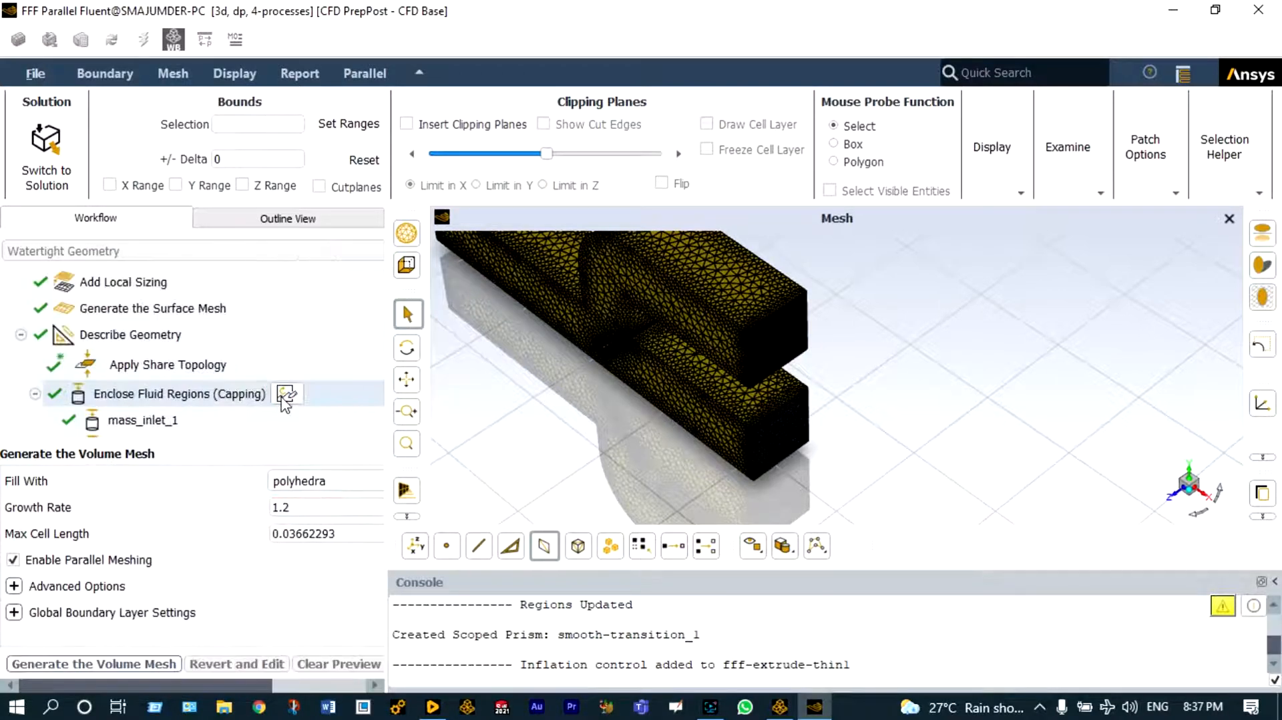
click(362, 493)
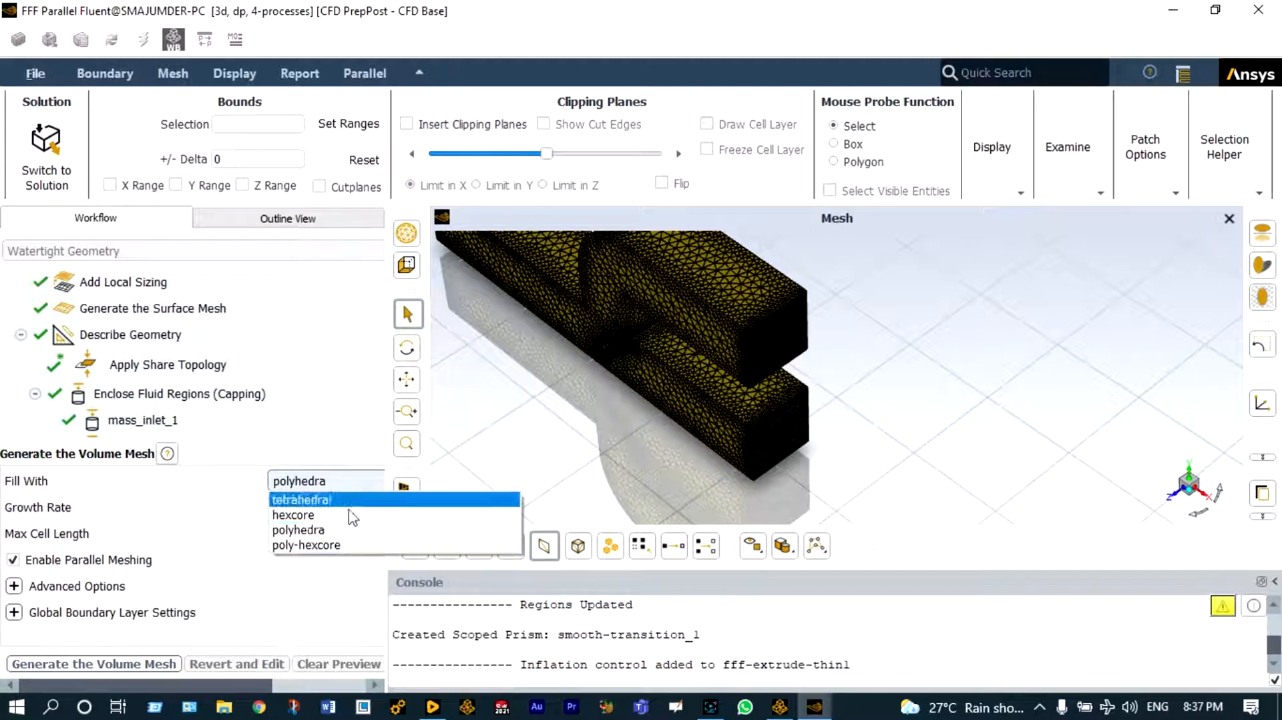
click(343, 546)
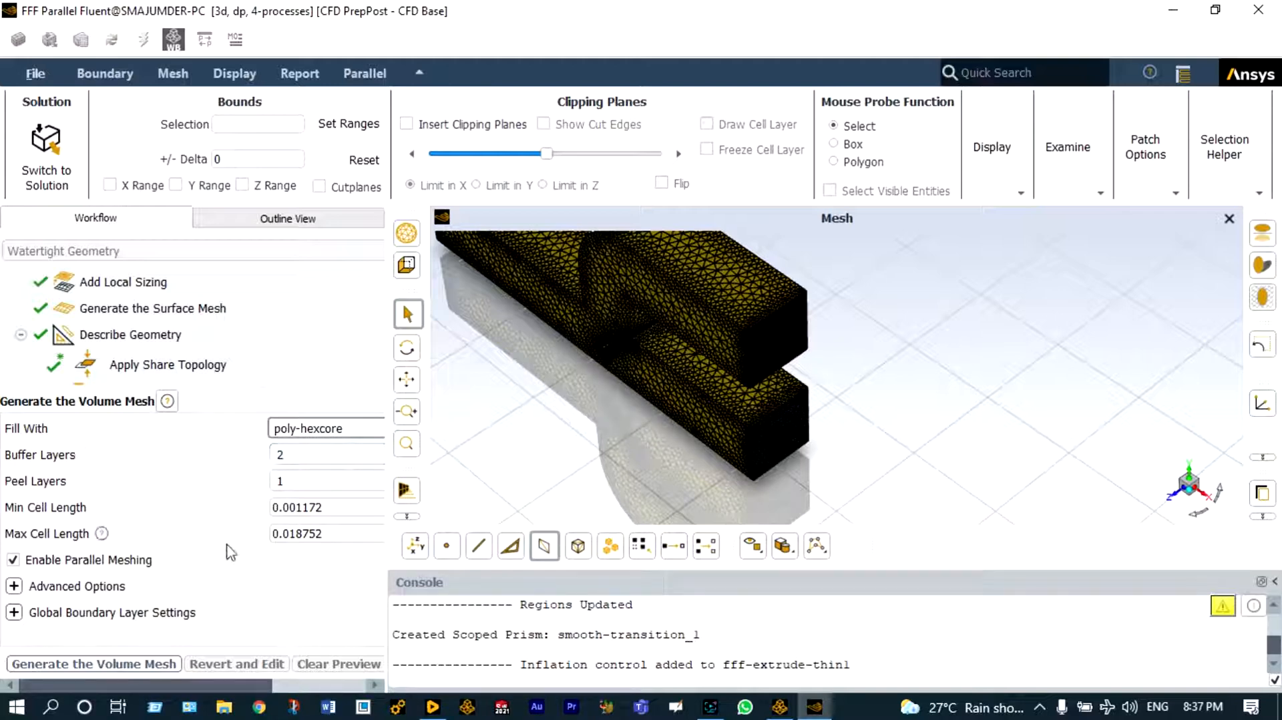
click(160, 664)
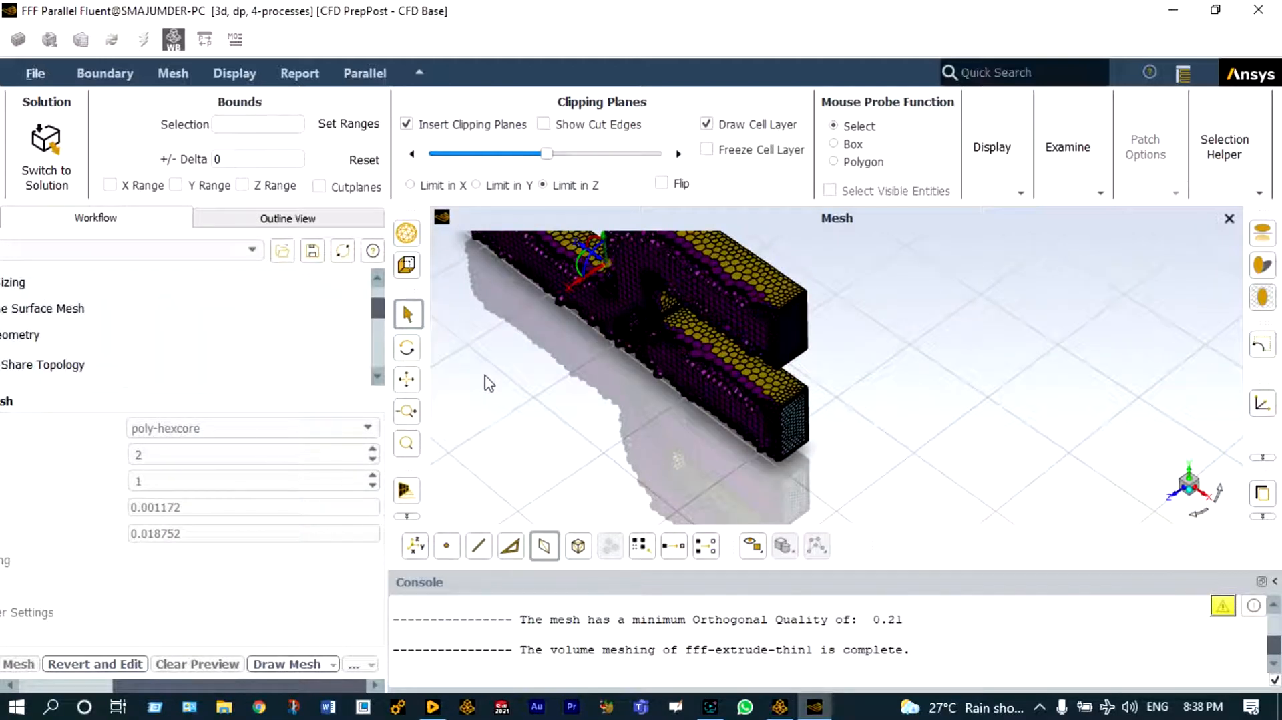
Examine the clipped volume mesh cells around the baffle and along the duct's branch walls.
scroll(486, 381, up, 3)
scroll(489, 383, up, 2)
scroll(635, 270, down, 3)
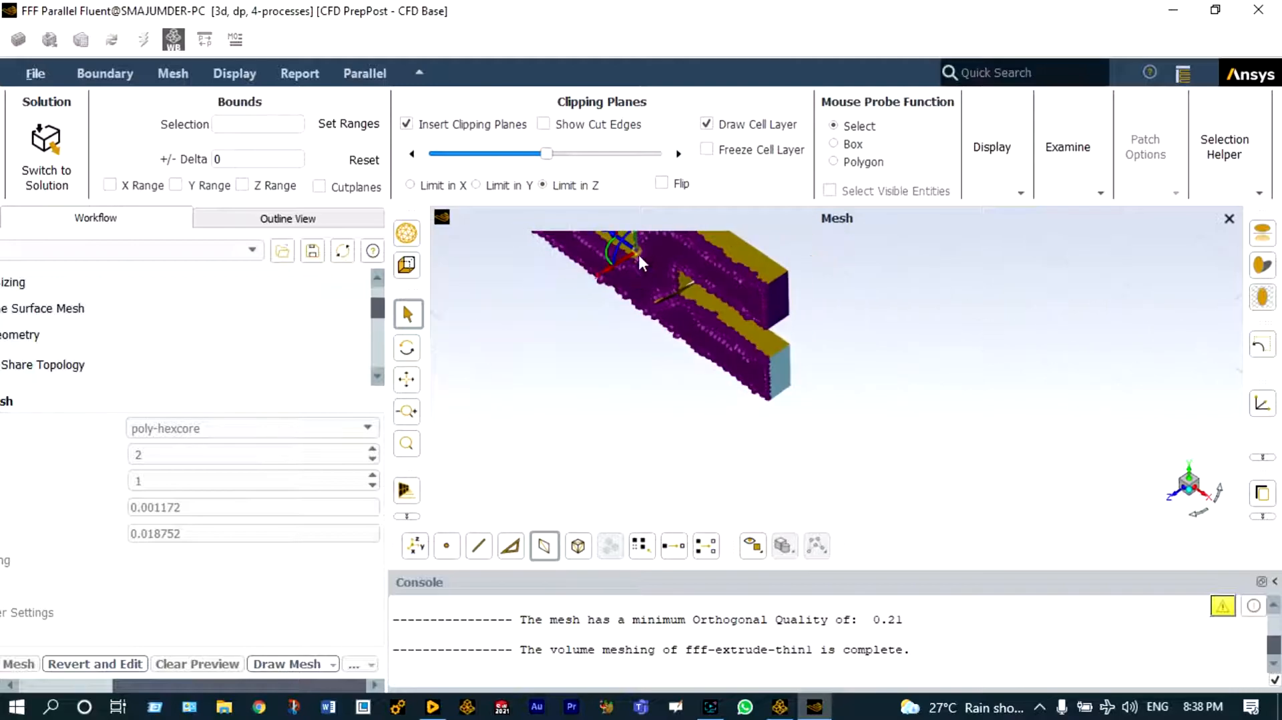
scroll(642, 247, up, 5)
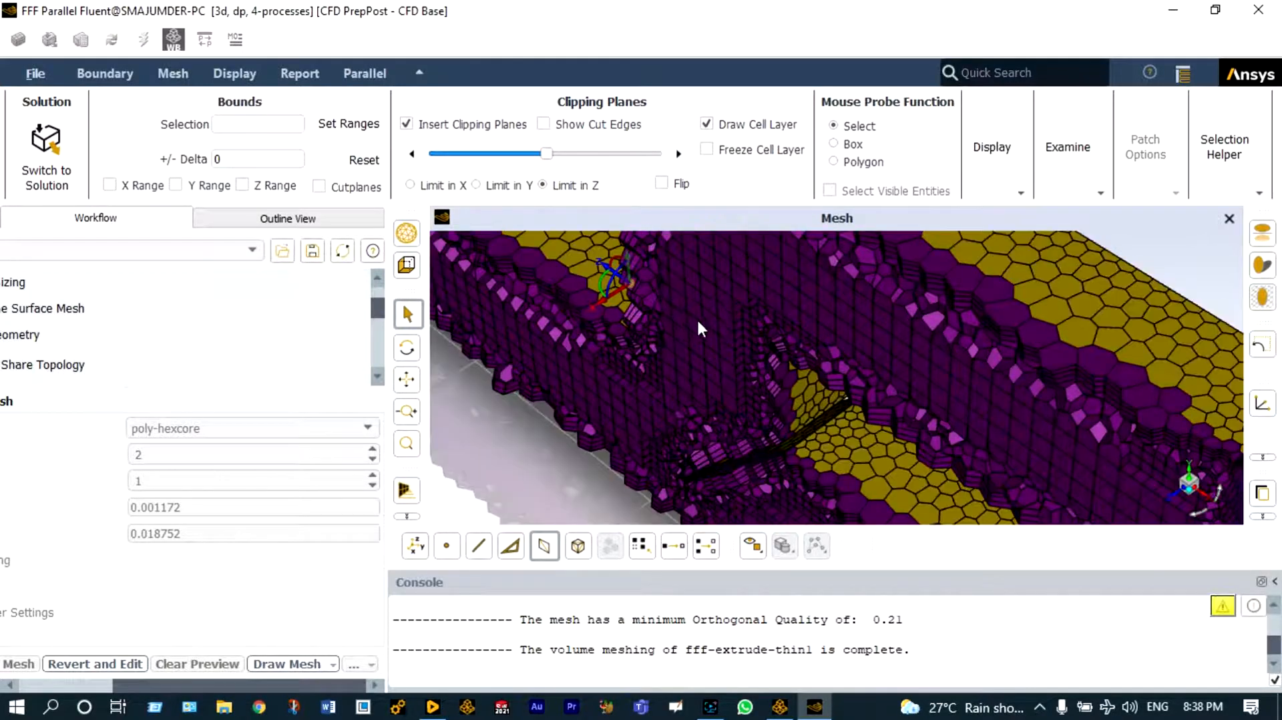
scroll(752, 342, up, 2)
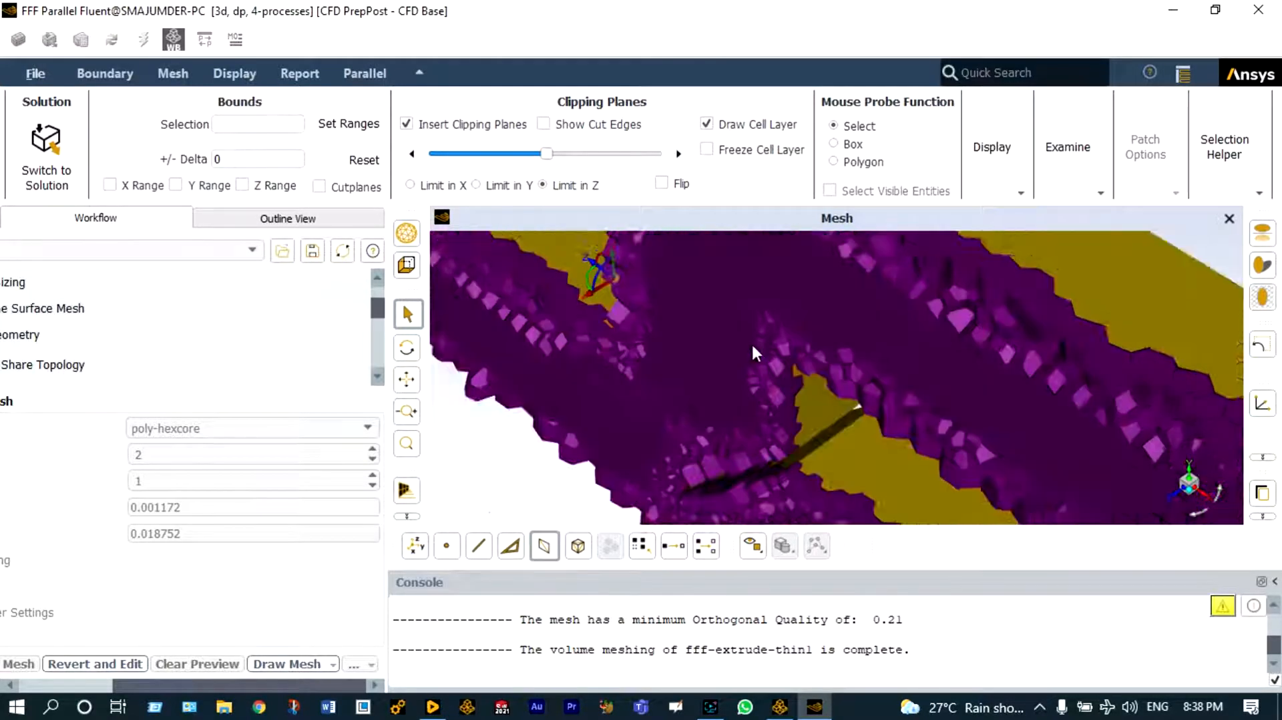
scroll(782, 379, up, 2)
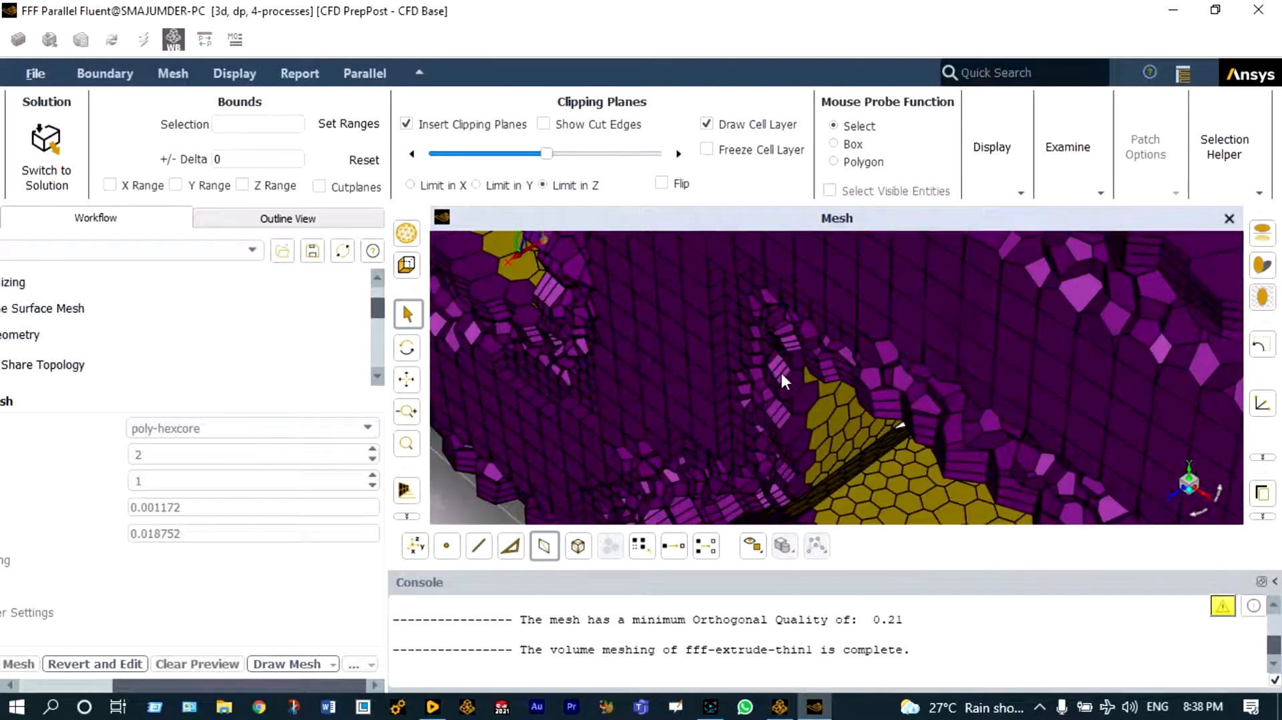
scroll(782, 376, down, 5)
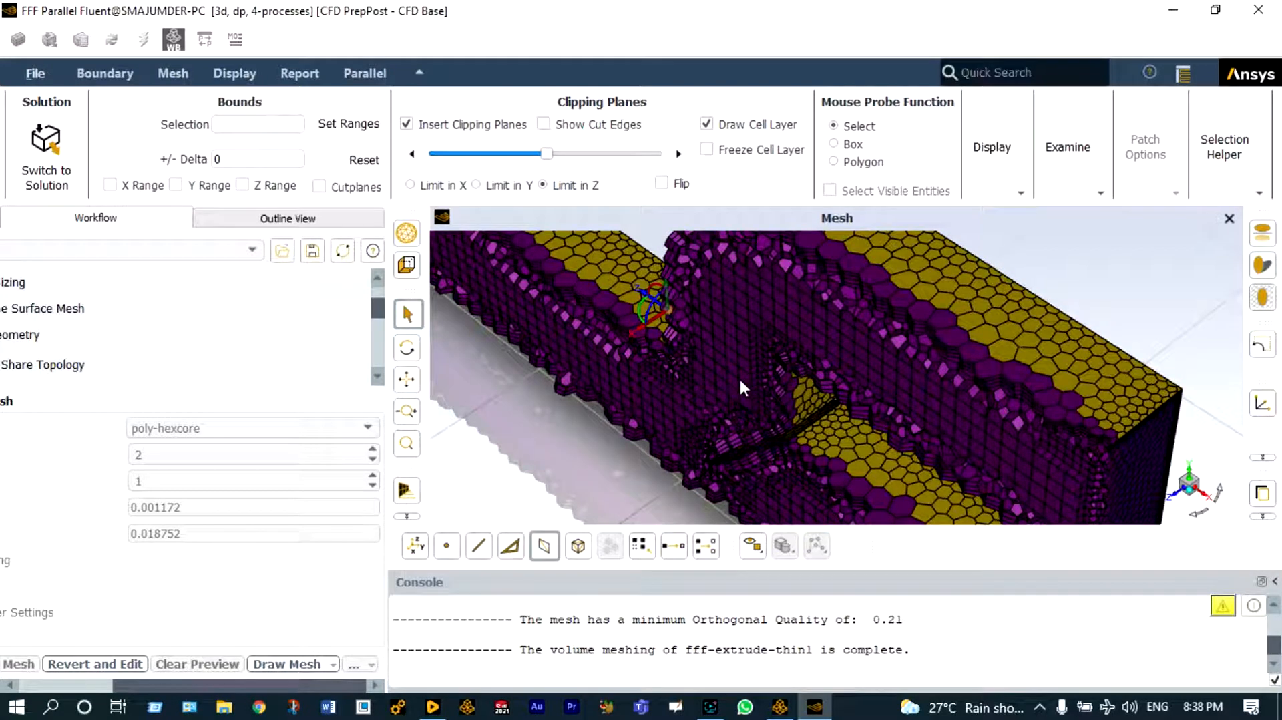
scroll(740, 382, down, 3)
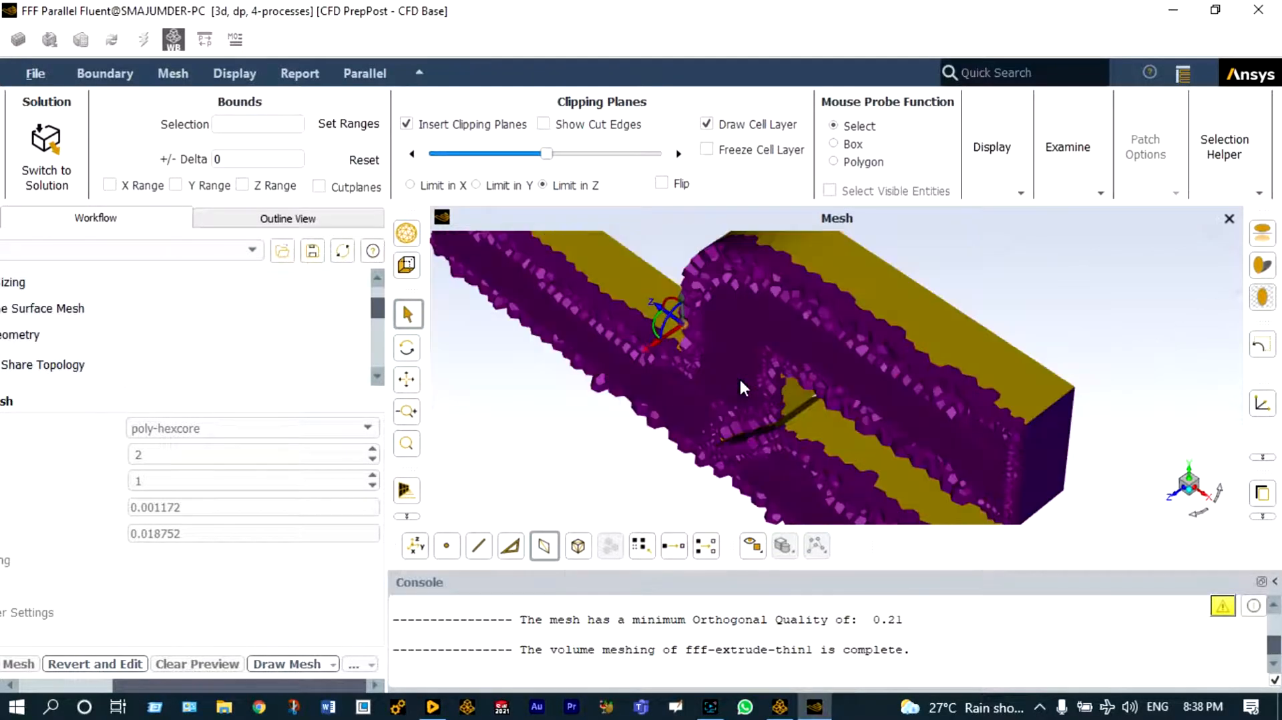
scroll(740, 382, up, 3)
scroll(741, 383, down, 4)
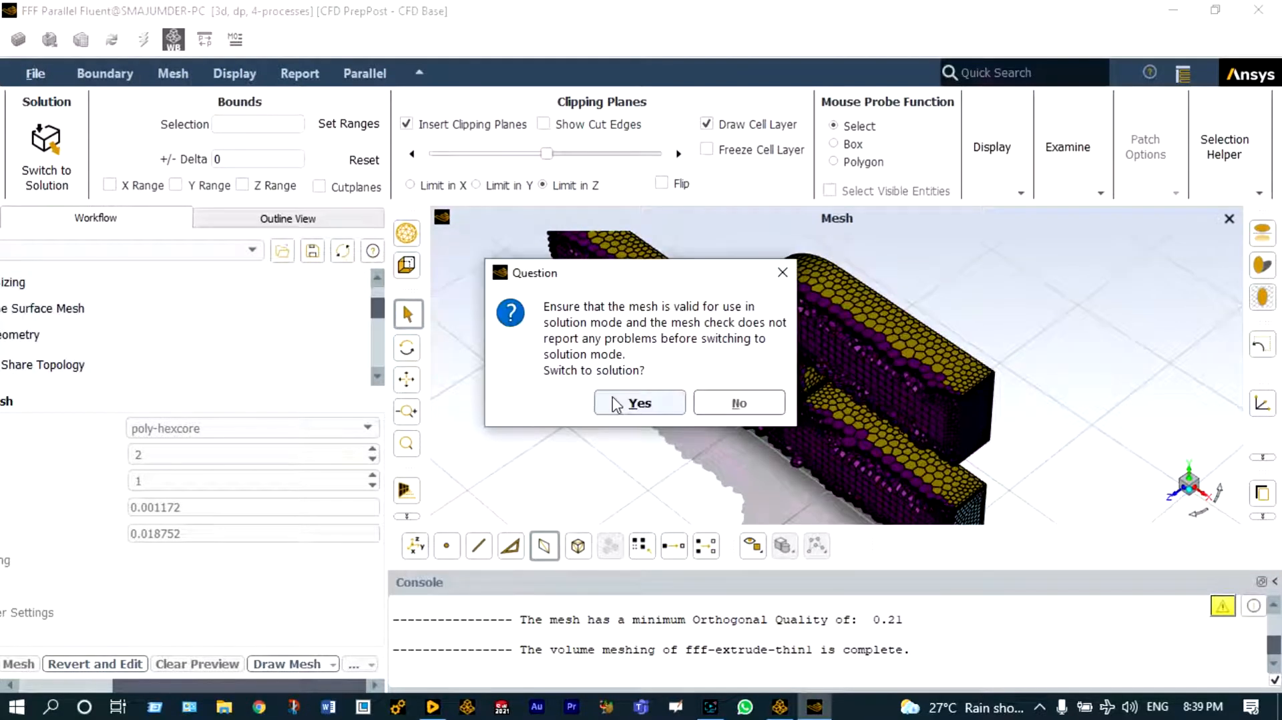
Switch to solution mode and set the viscous model to Laminar.
click(615, 404)
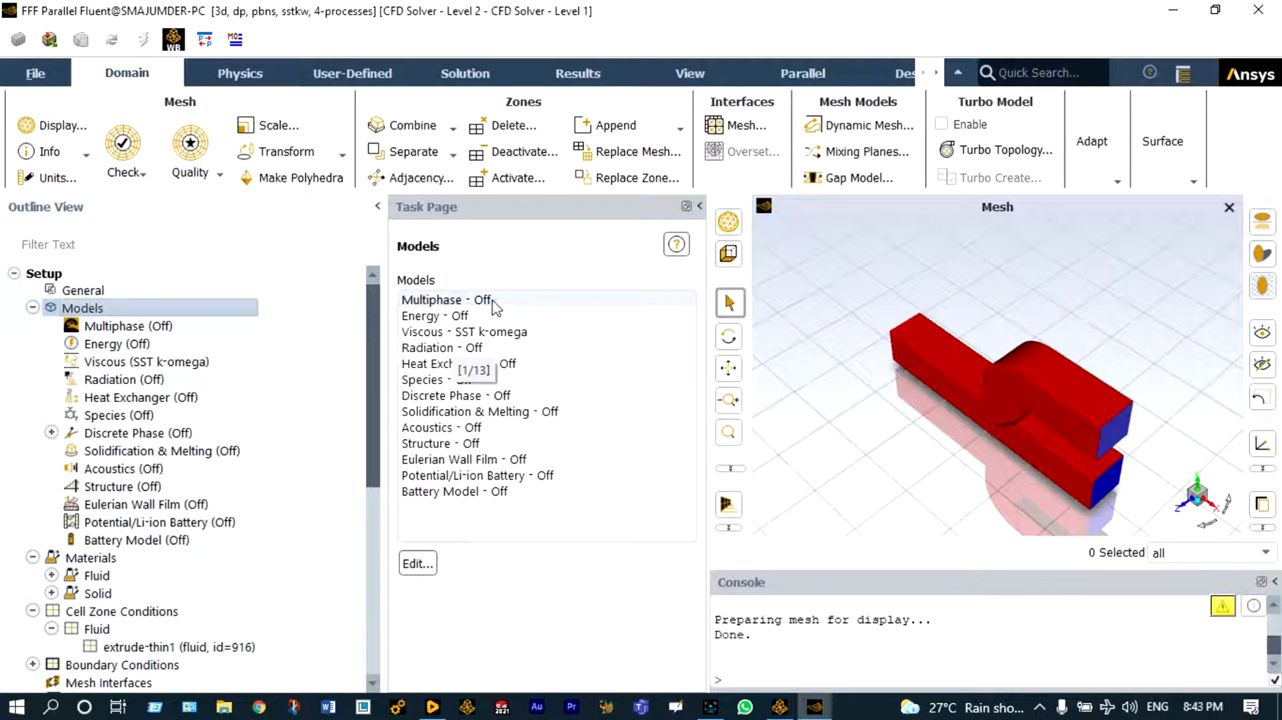
click(453, 332)
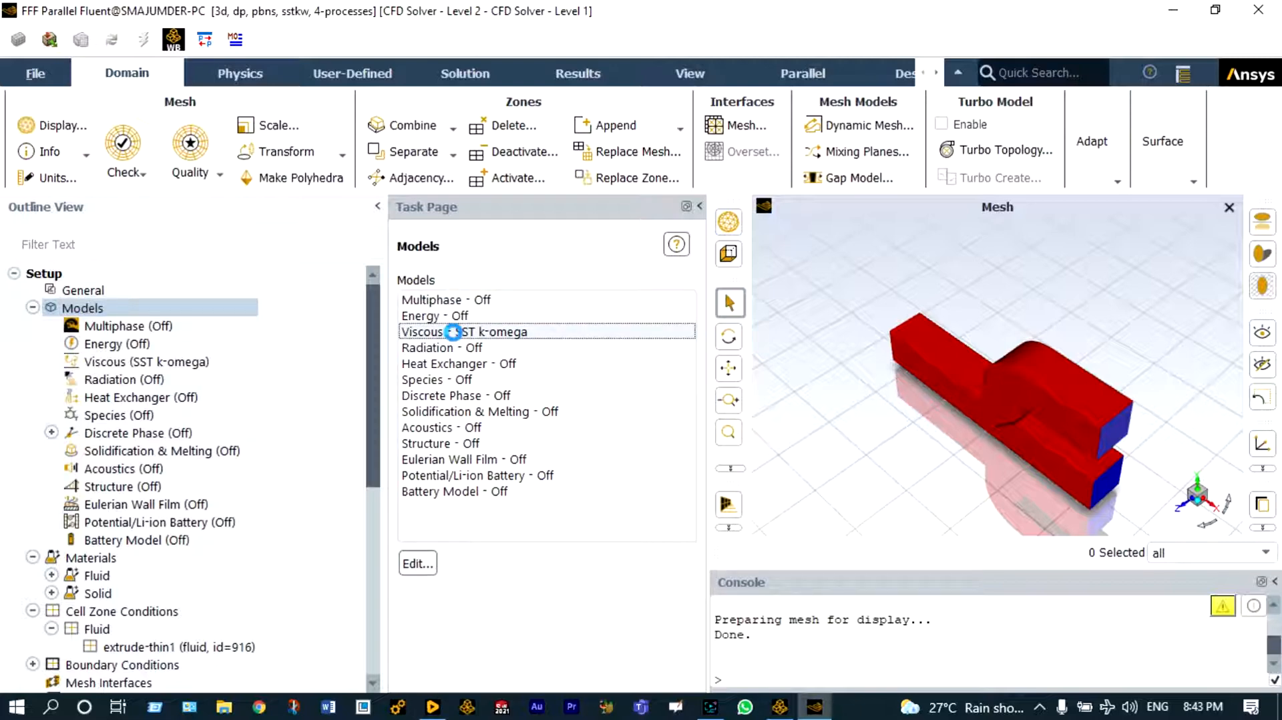
double_click(452, 332)
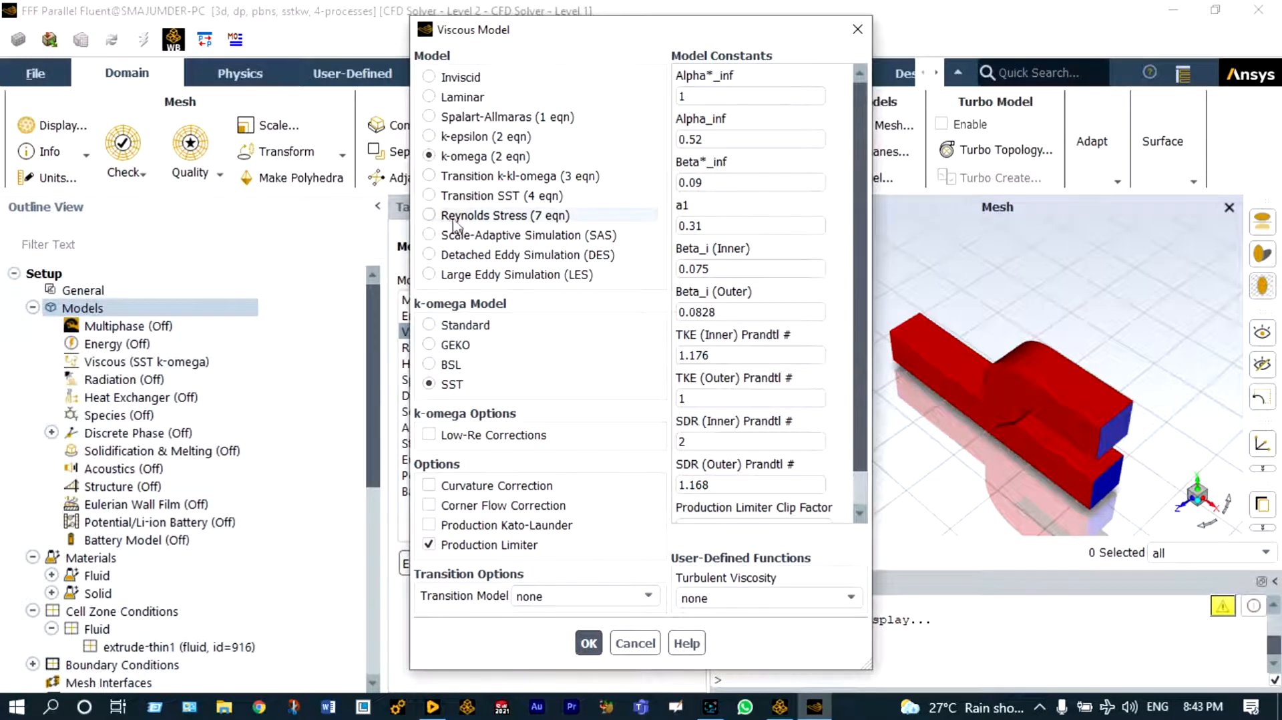
click(430, 97)
key(Return)
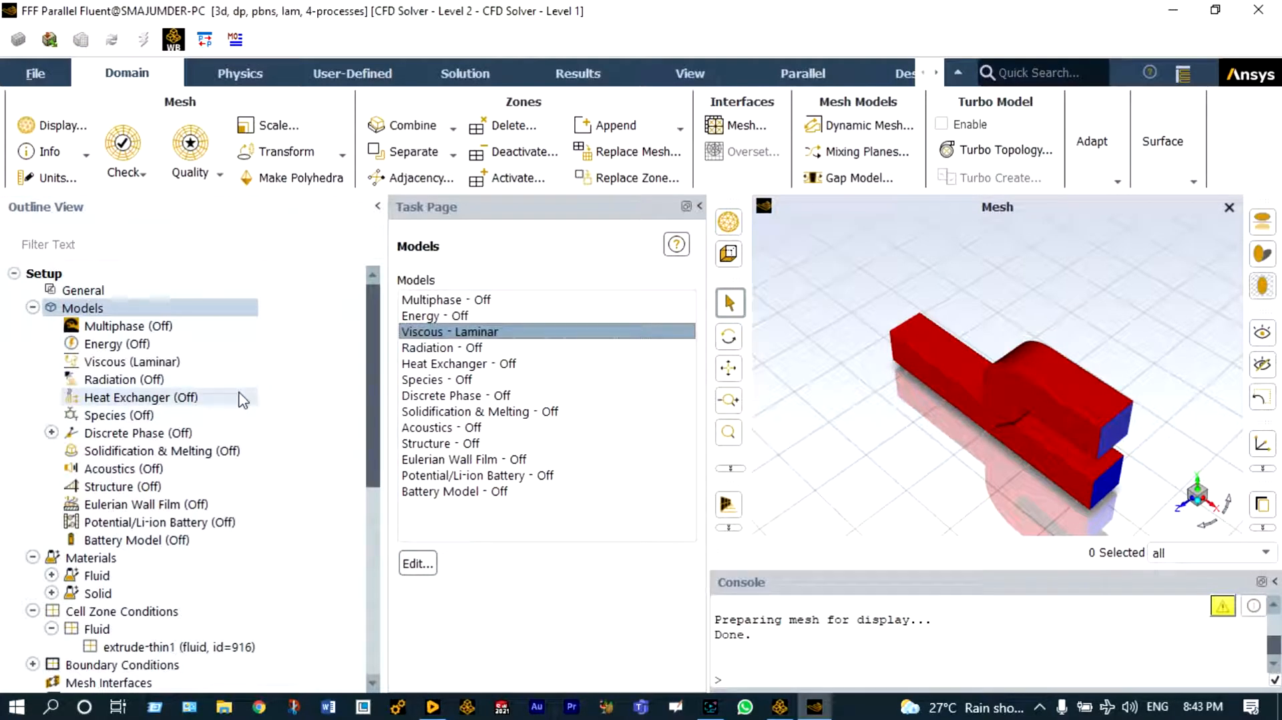
Review the materials list and apply a mass flow rate of 0.5 kg/s to the mass_inlet_1 boundary.
double_click(104, 560)
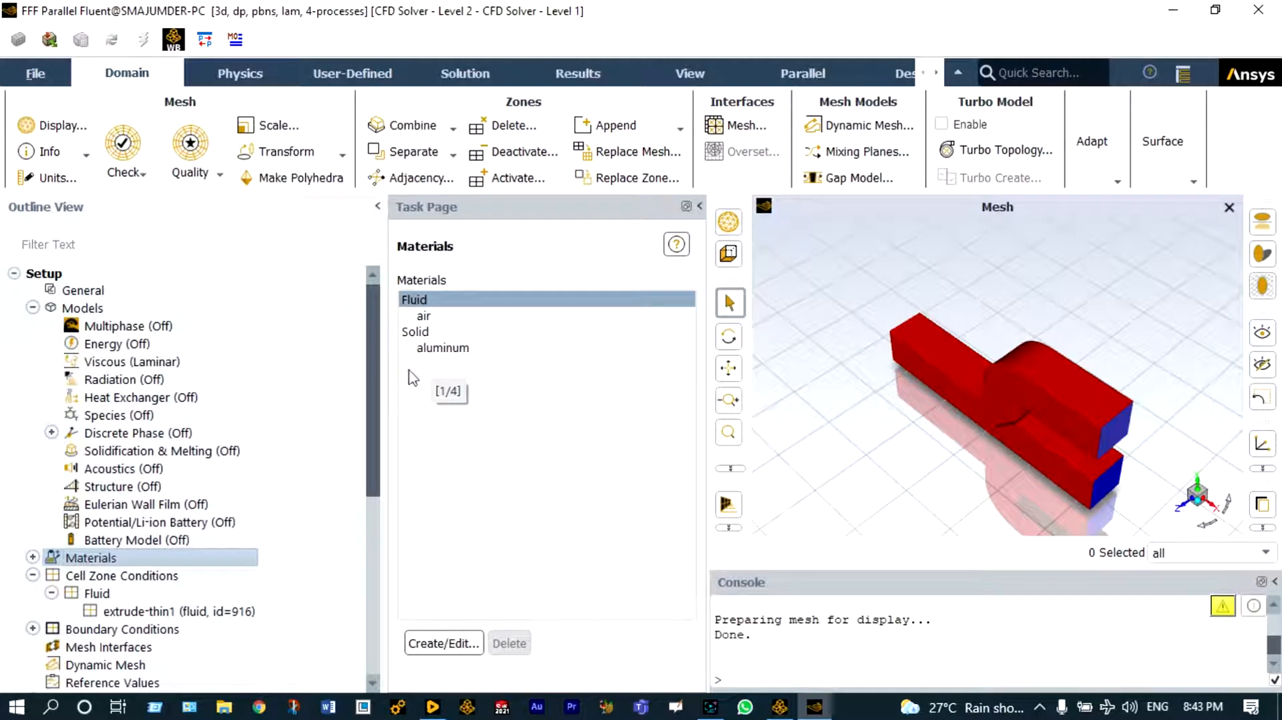
drag(380, 364, 372, 437)
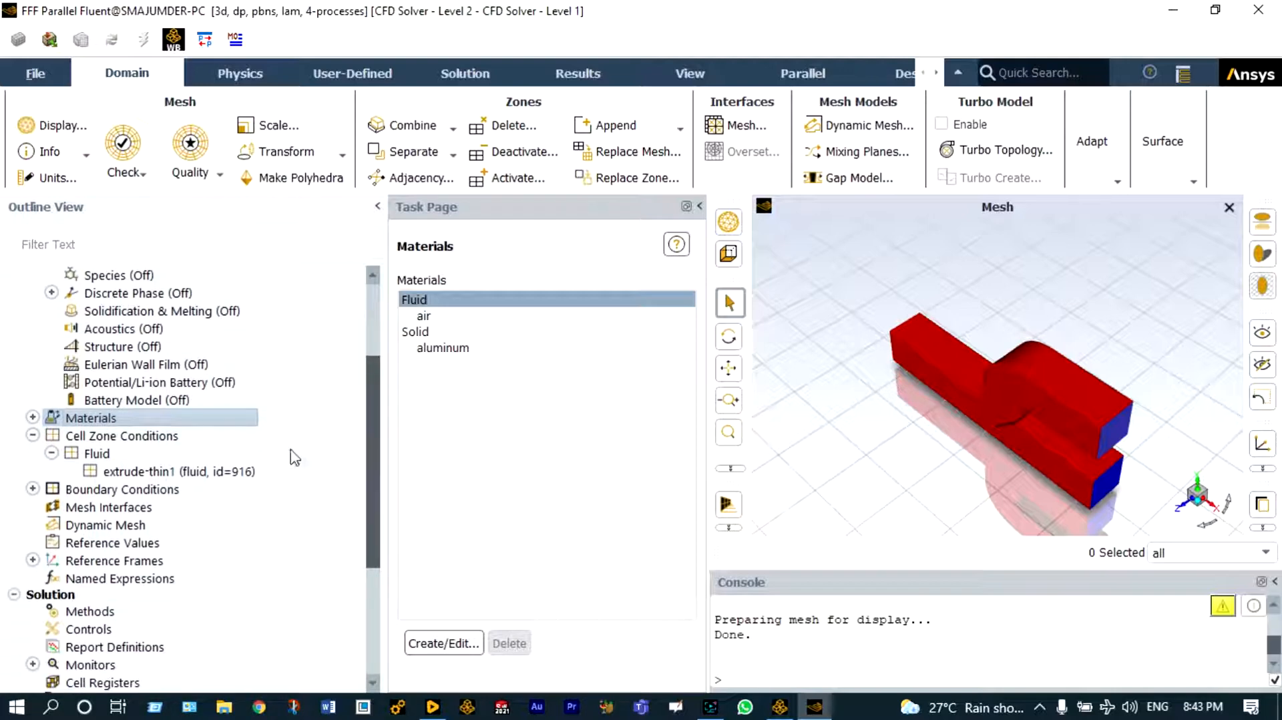
double_click(162, 491)
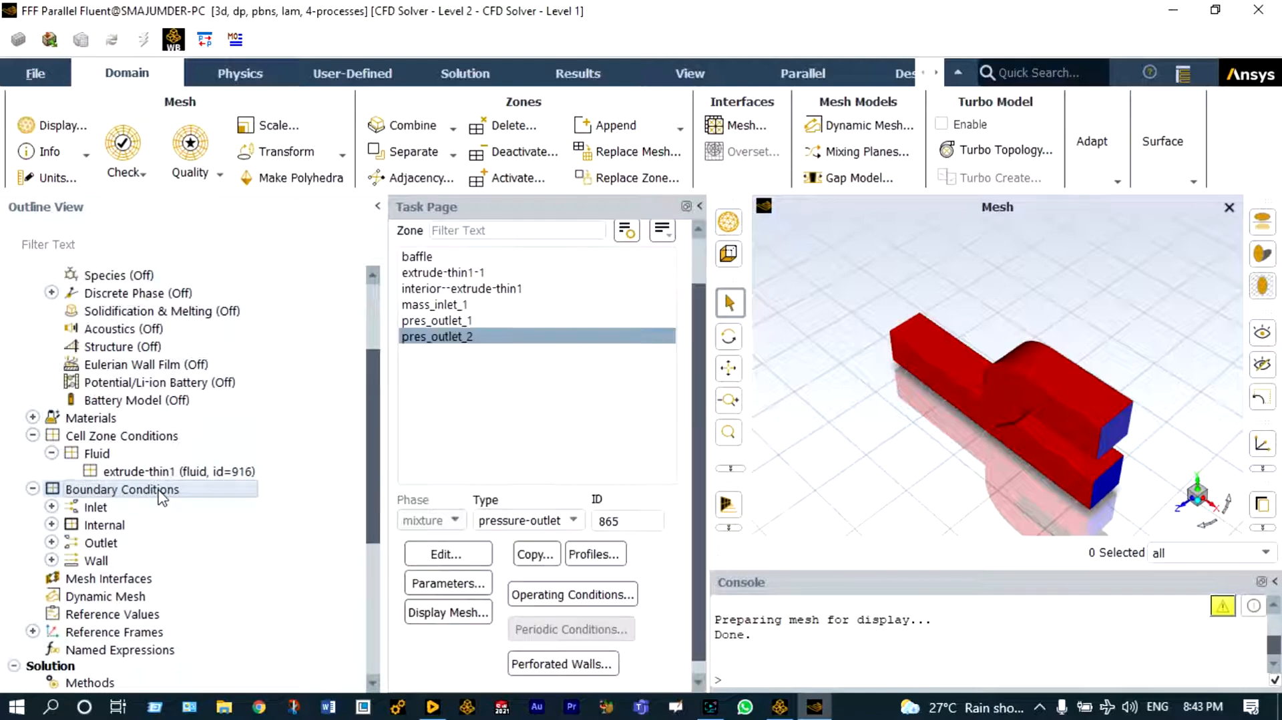
click(454, 307)
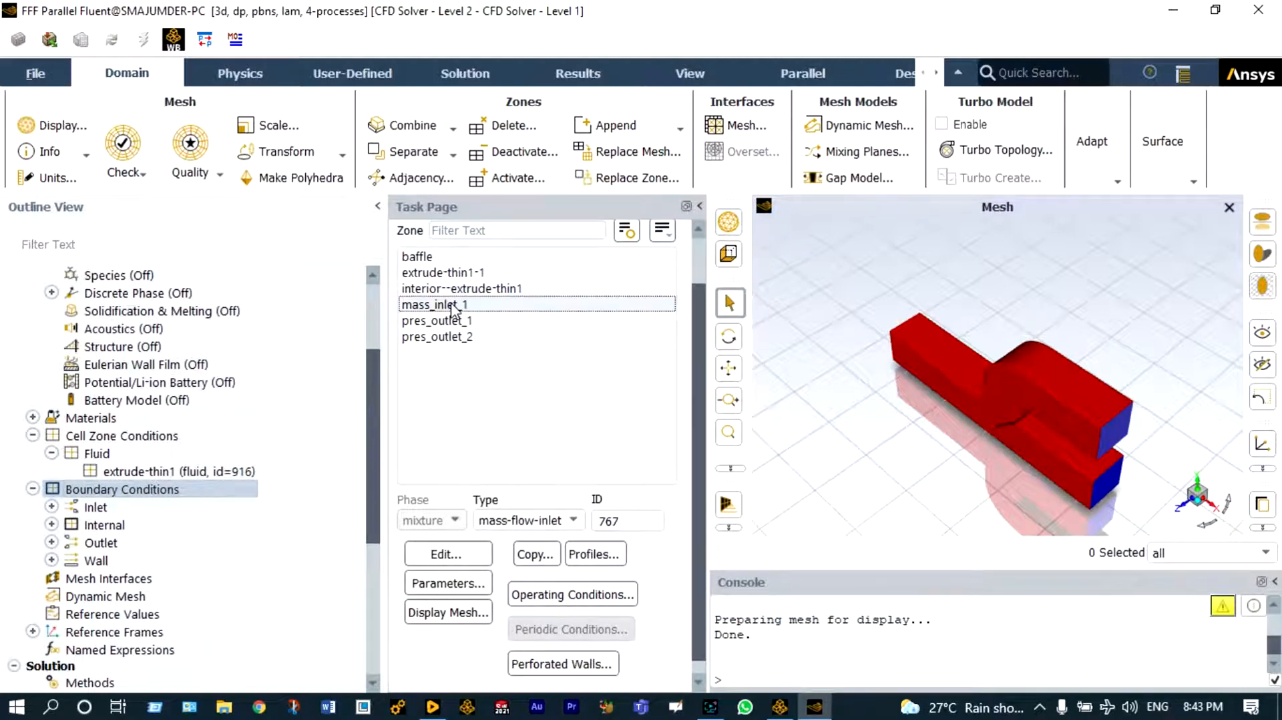
click(467, 559)
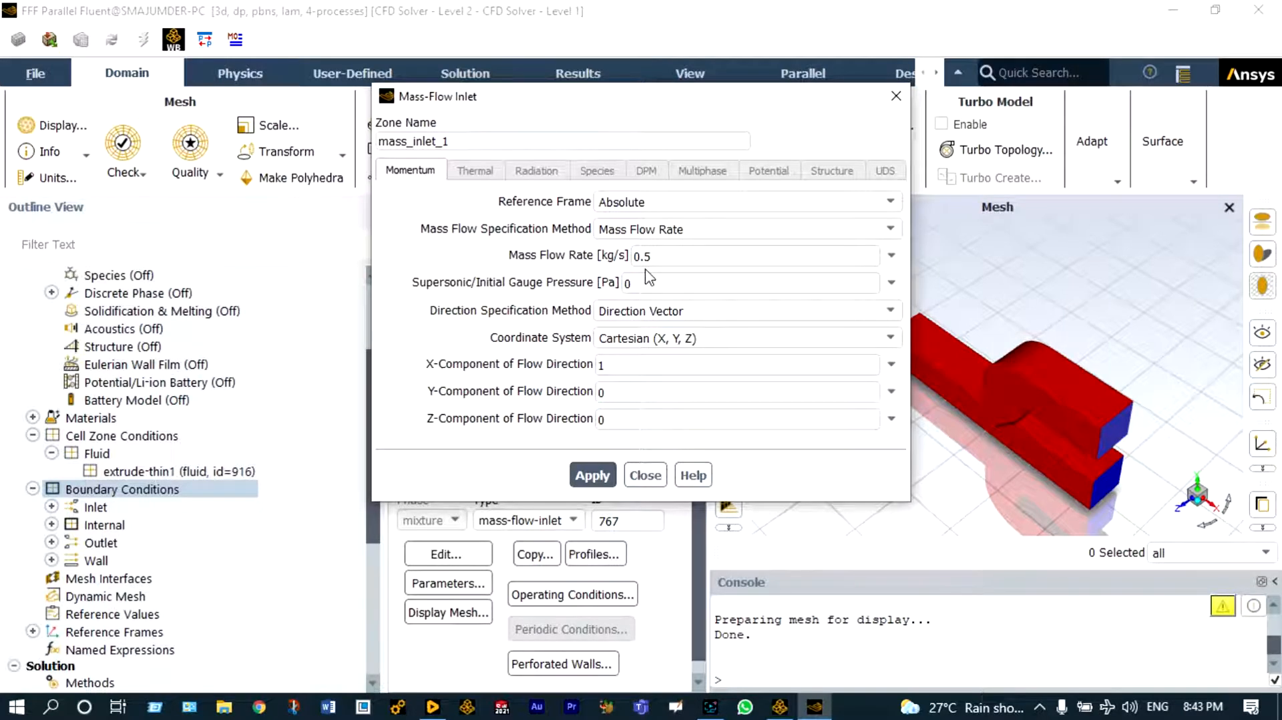
click(594, 475)
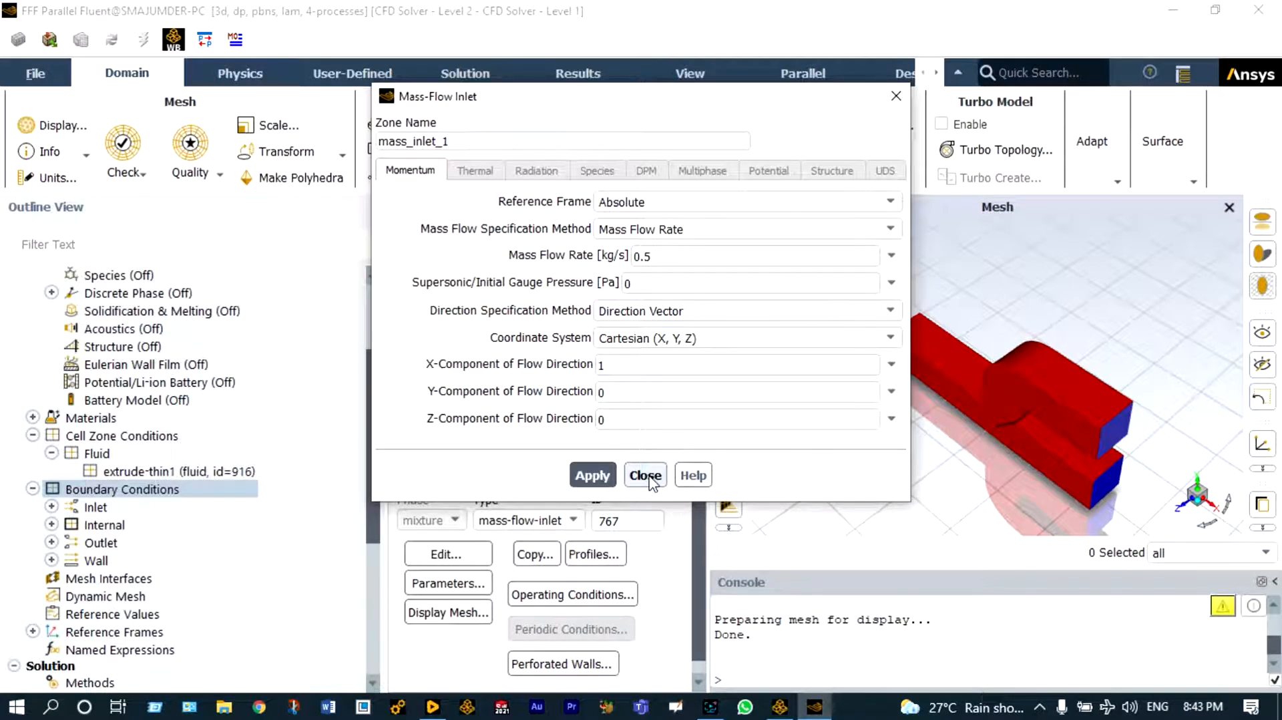
click(649, 477)
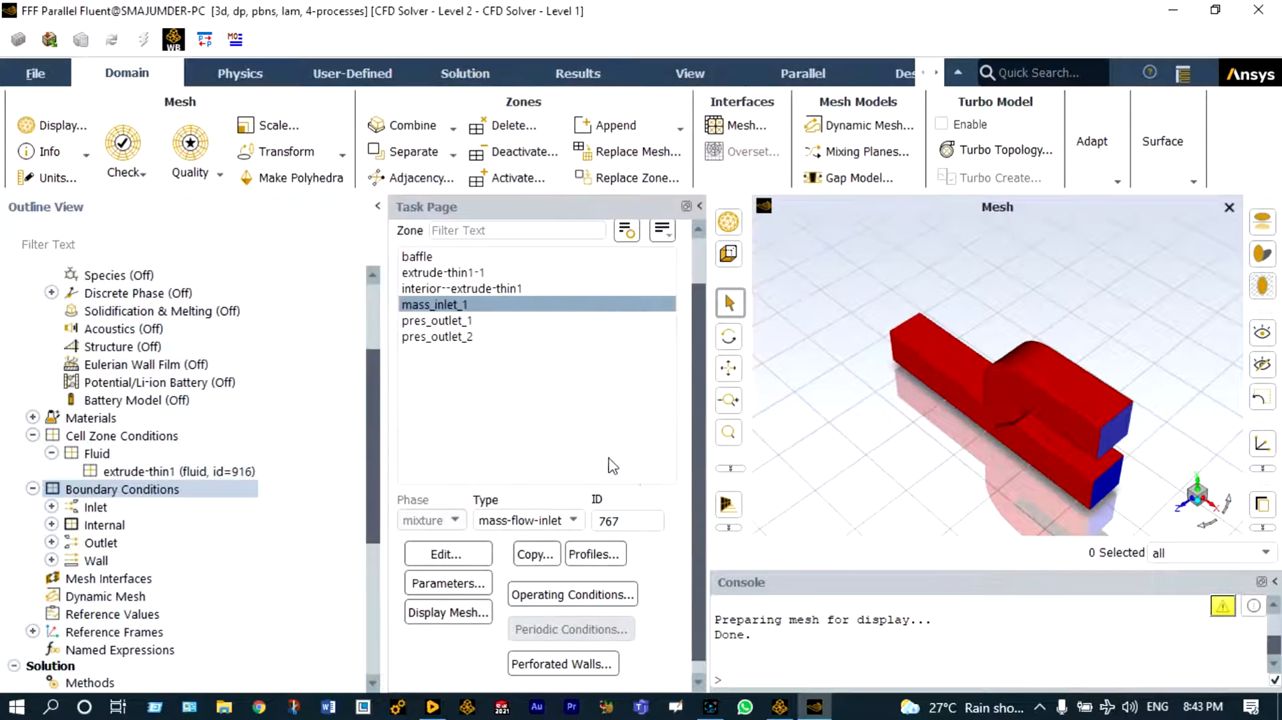
Check the momentum settings of the pres_outlet_1 boundary and close them.
click(459, 321)
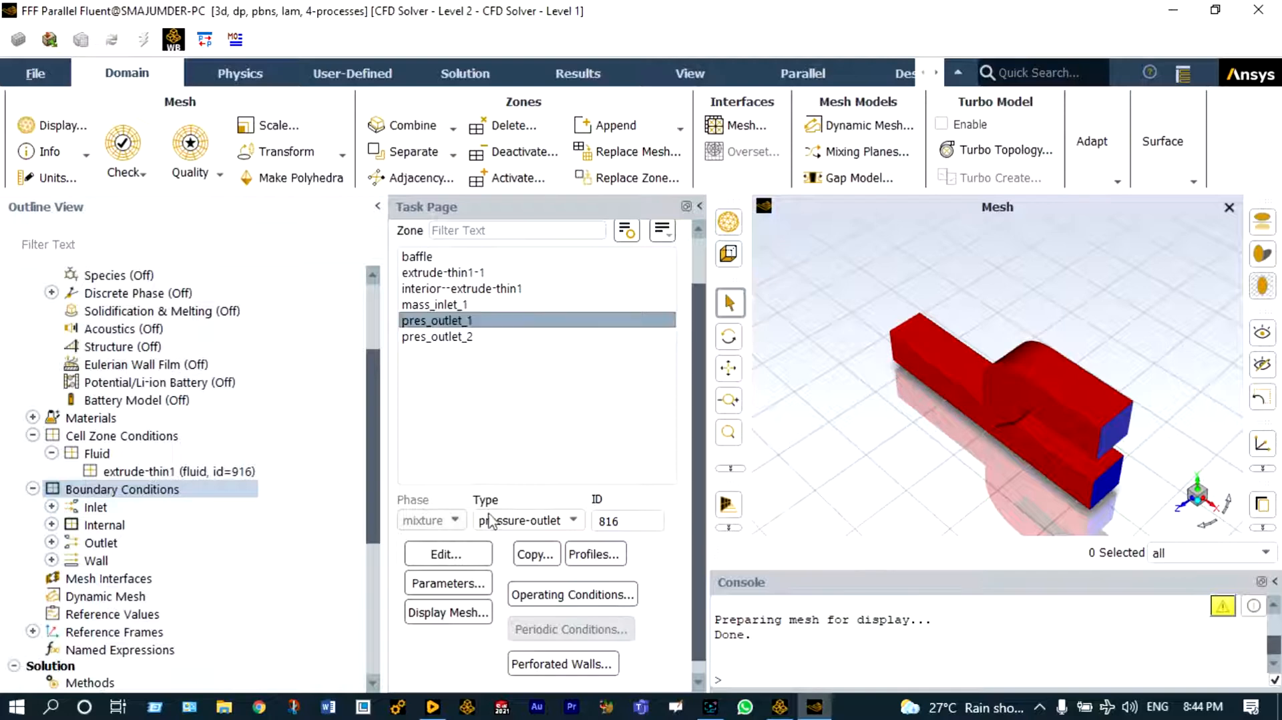
click(472, 555)
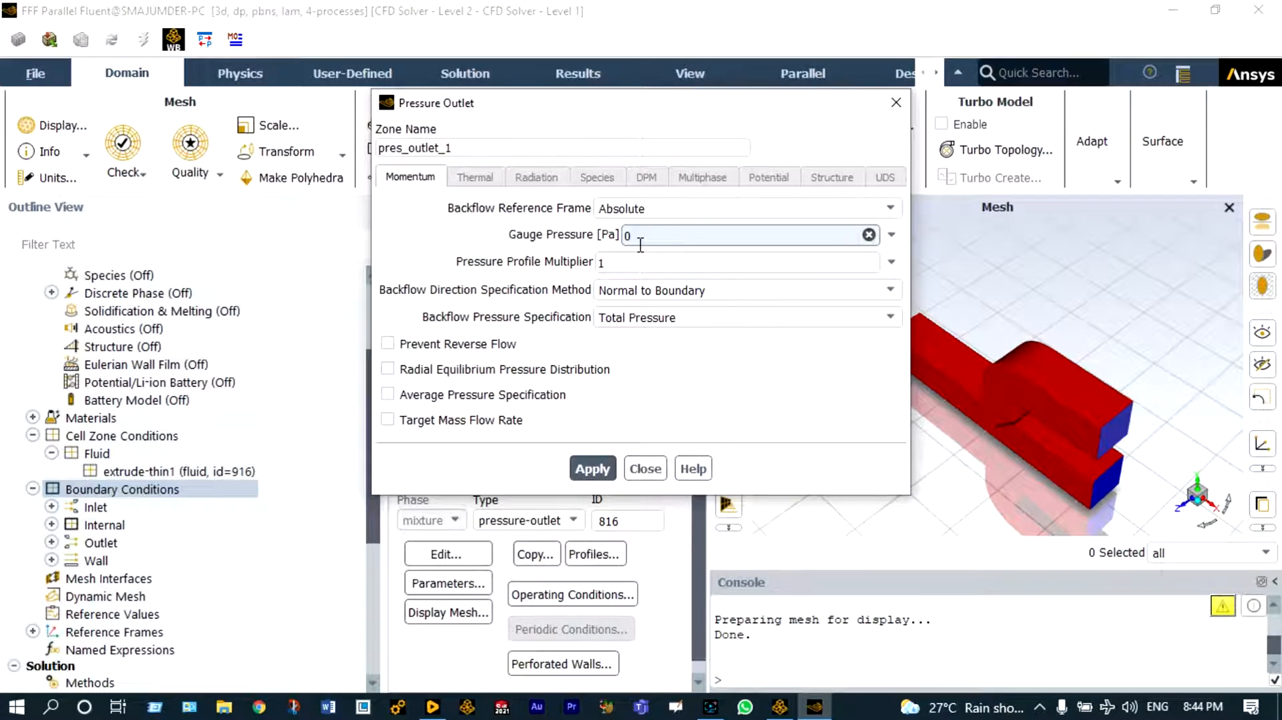
click(635, 469)
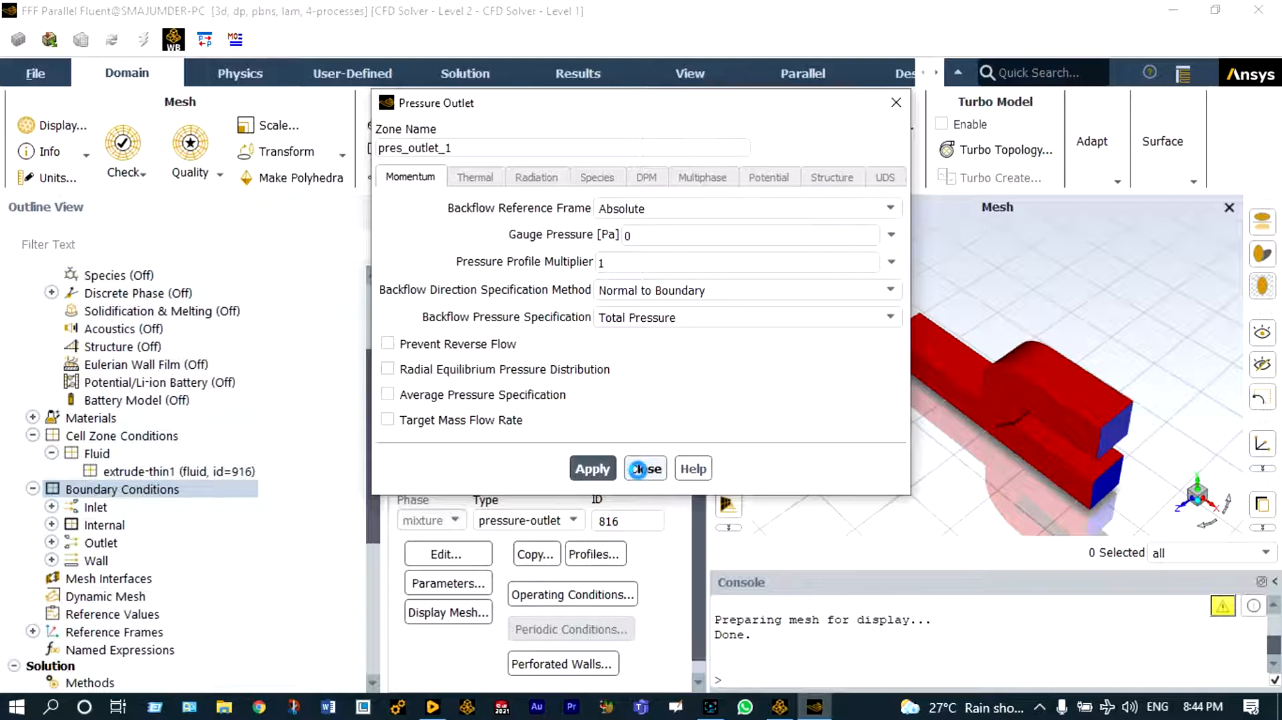
Close the pres_outlet_1 settings, then apply the existing momentum settings to the pres_outlet_2 boundary.
click(639, 469)
click(643, 469)
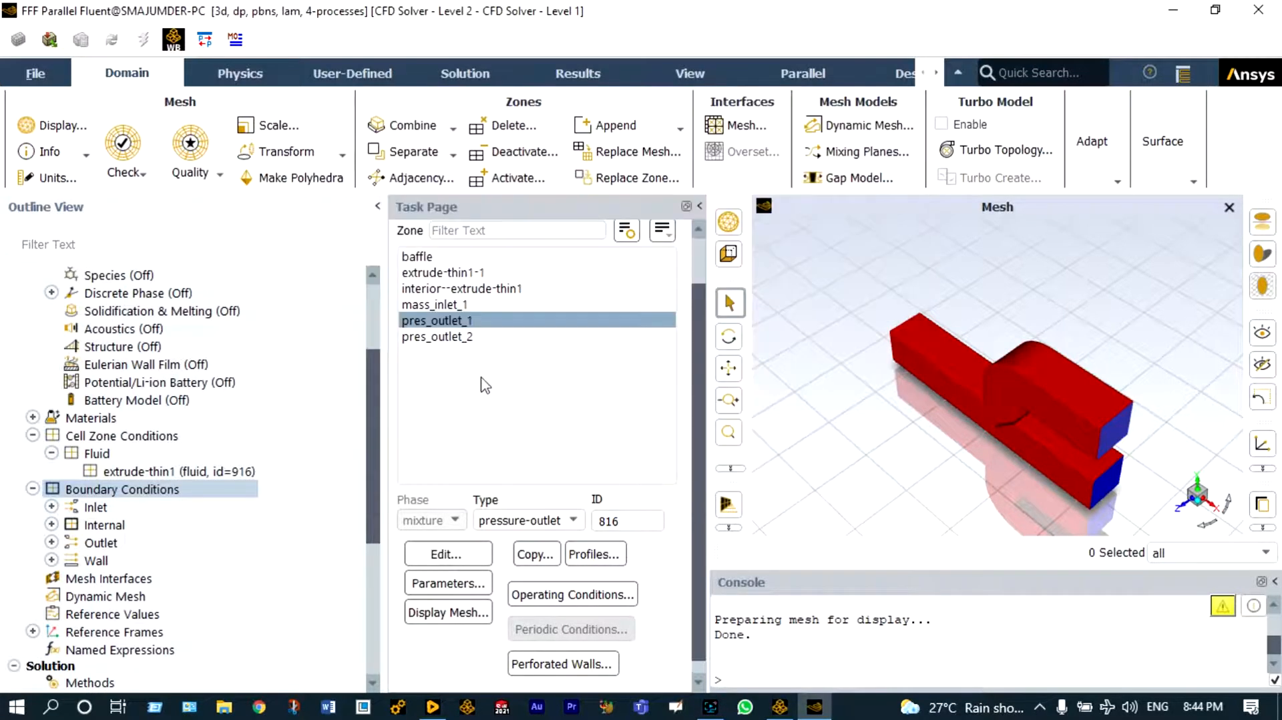
click(452, 338)
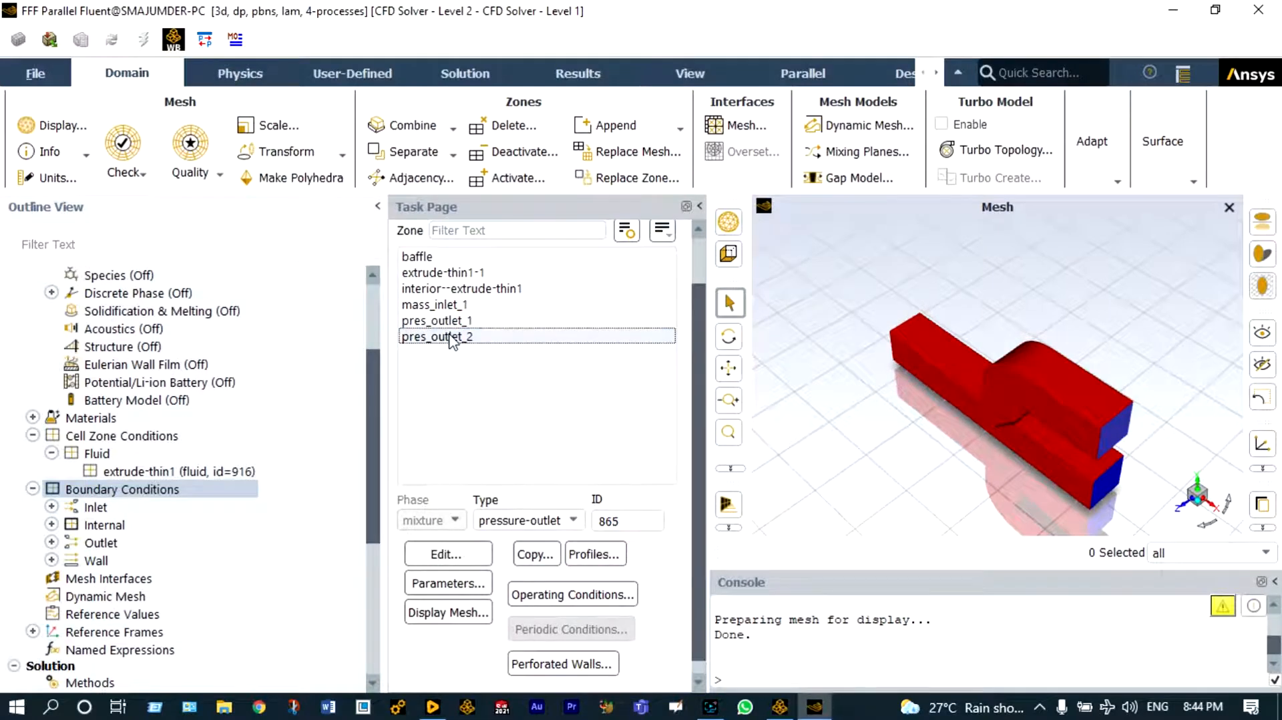
click(421, 553)
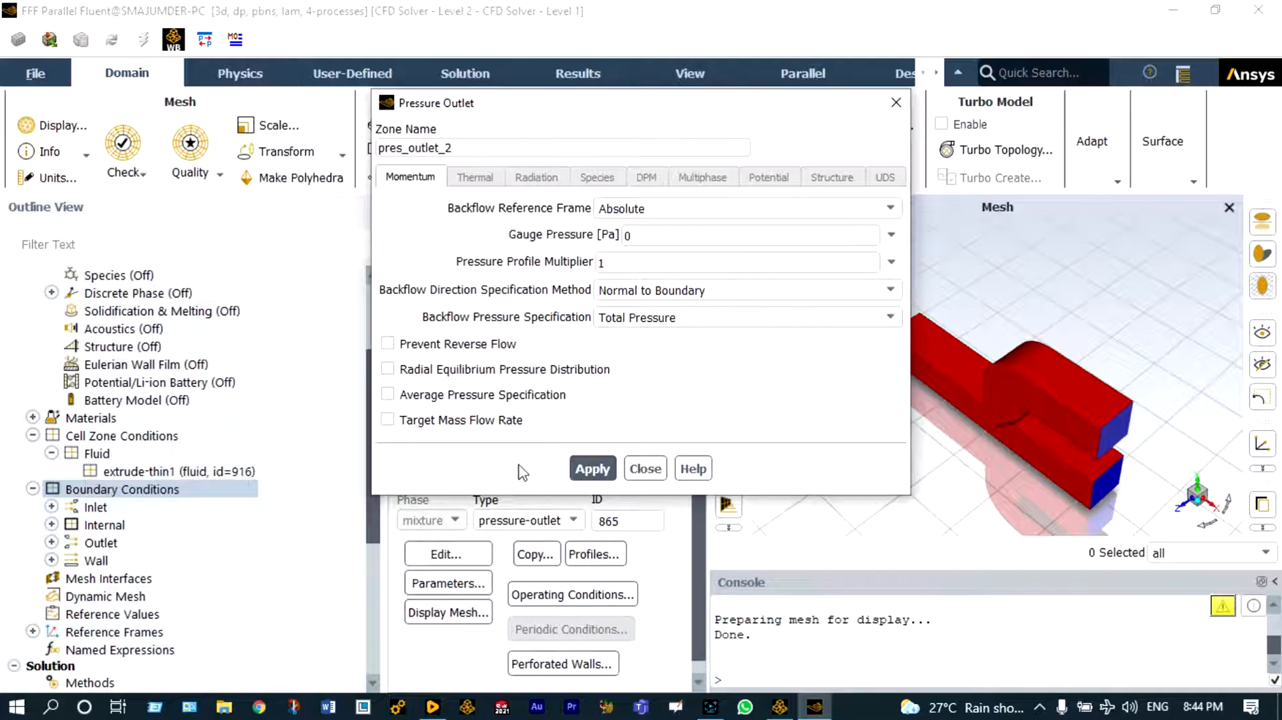
click(601, 469)
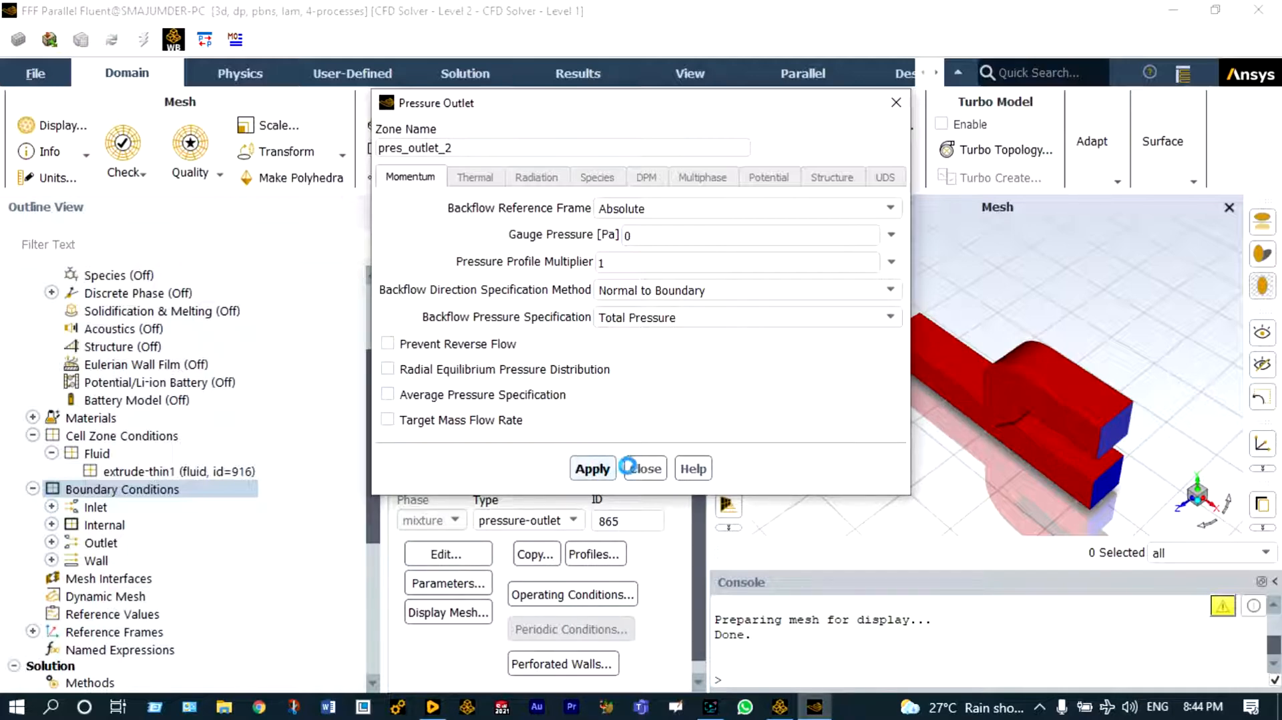
click(647, 470)
Set the gradient scheme of the solution methods' spatial discretization to Green-Gauss Node Based.
scroll(381, 464, down, 3)
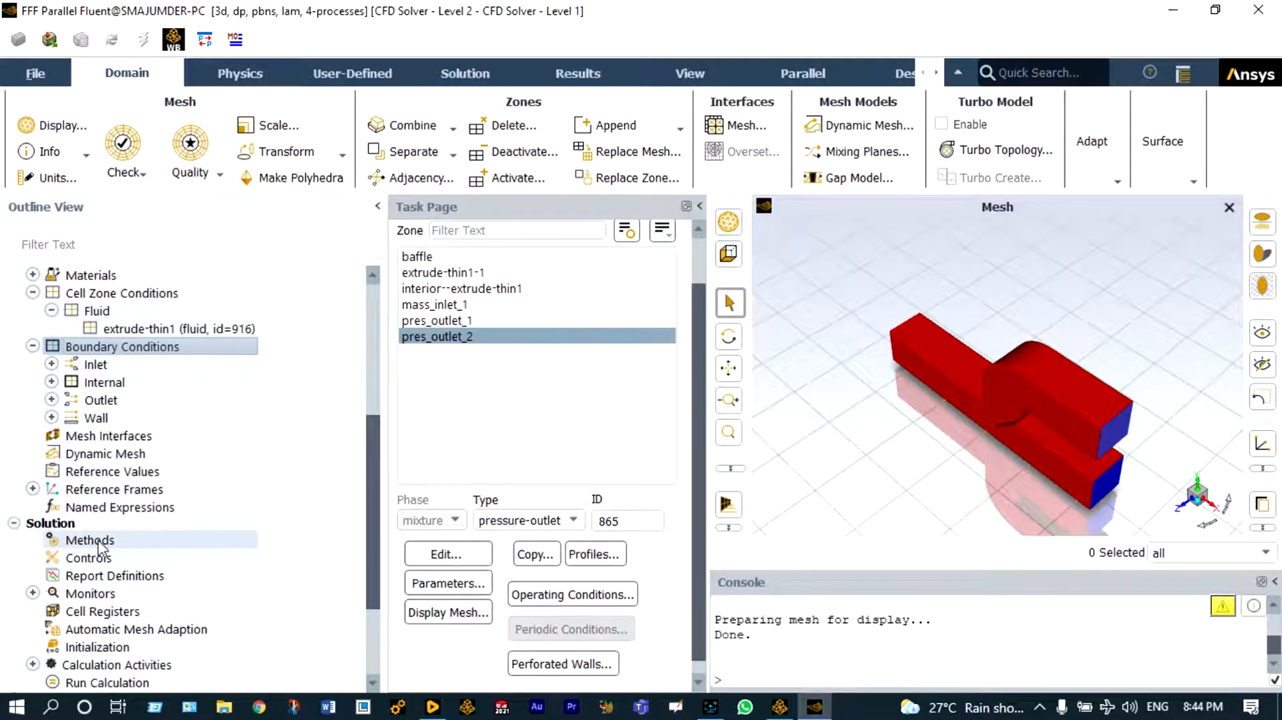
click(90, 540)
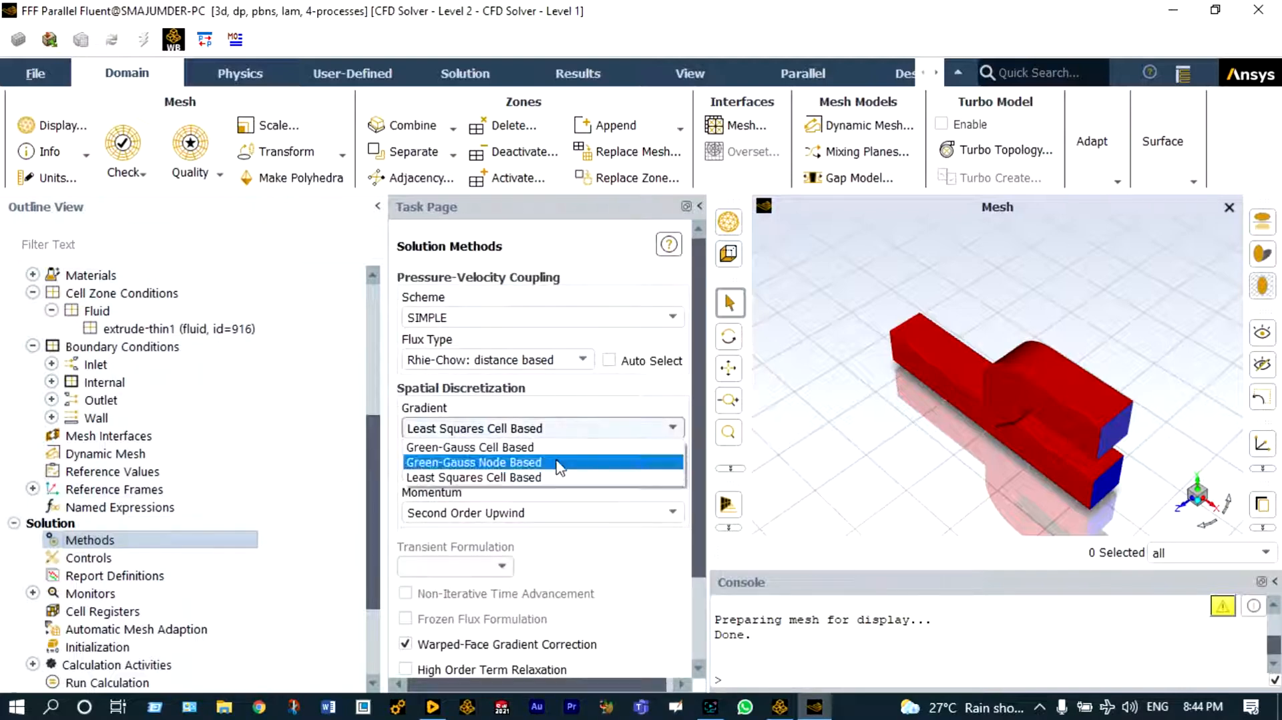
click(560, 428)
click(560, 462)
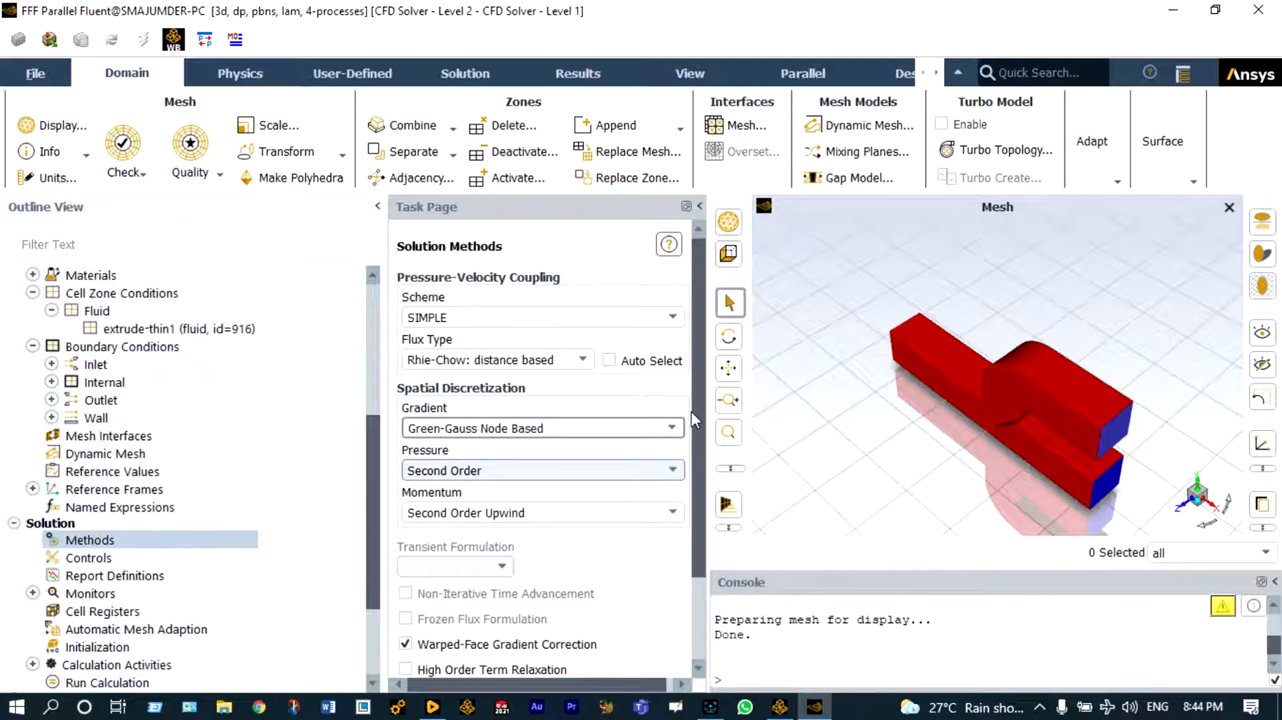
drag(691, 430, 702, 554)
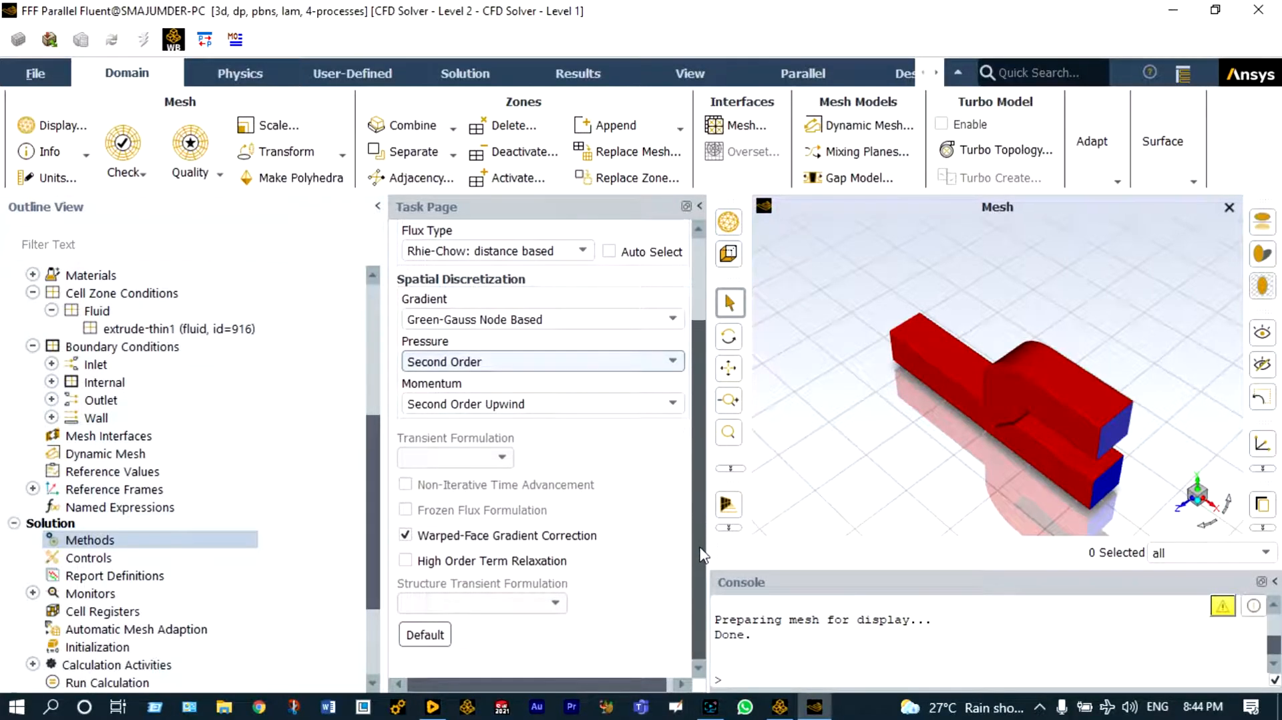
Set the absolute convergence criteria for the continuity, x-, y- and z-velocity residuals to 1e-6.
double_click(90, 593)
click(107, 611)
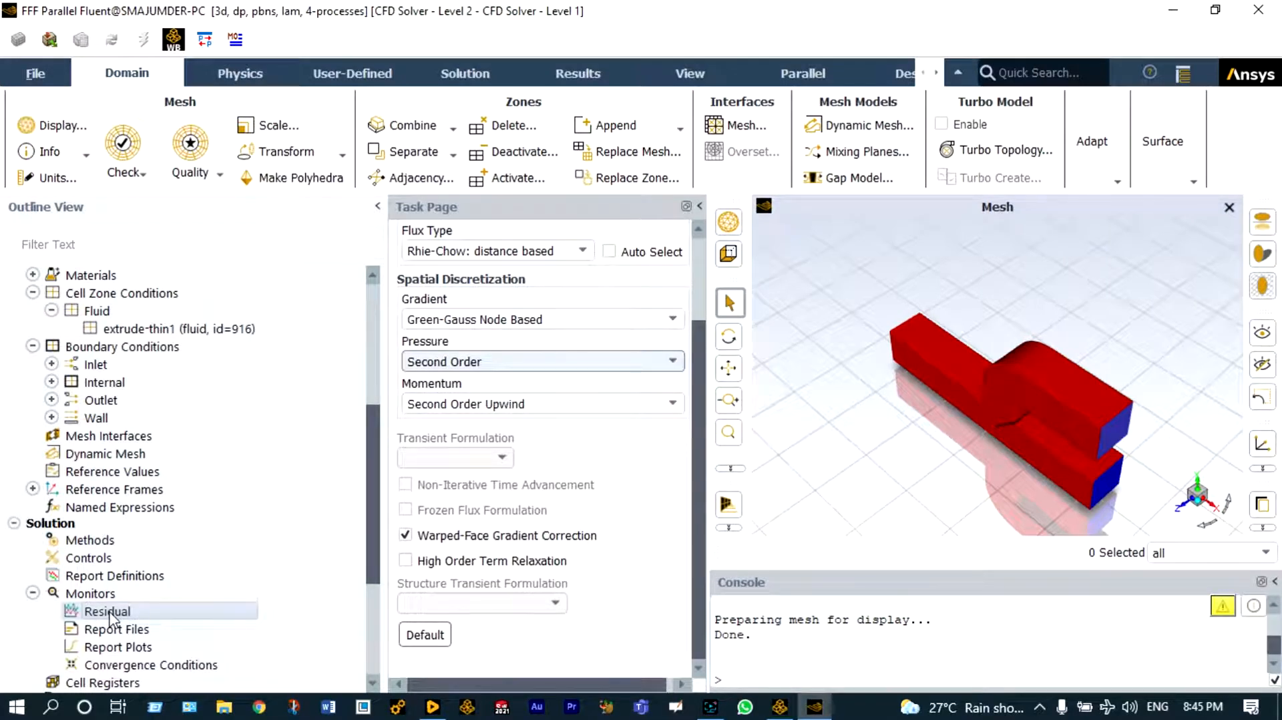
double_click(108, 611)
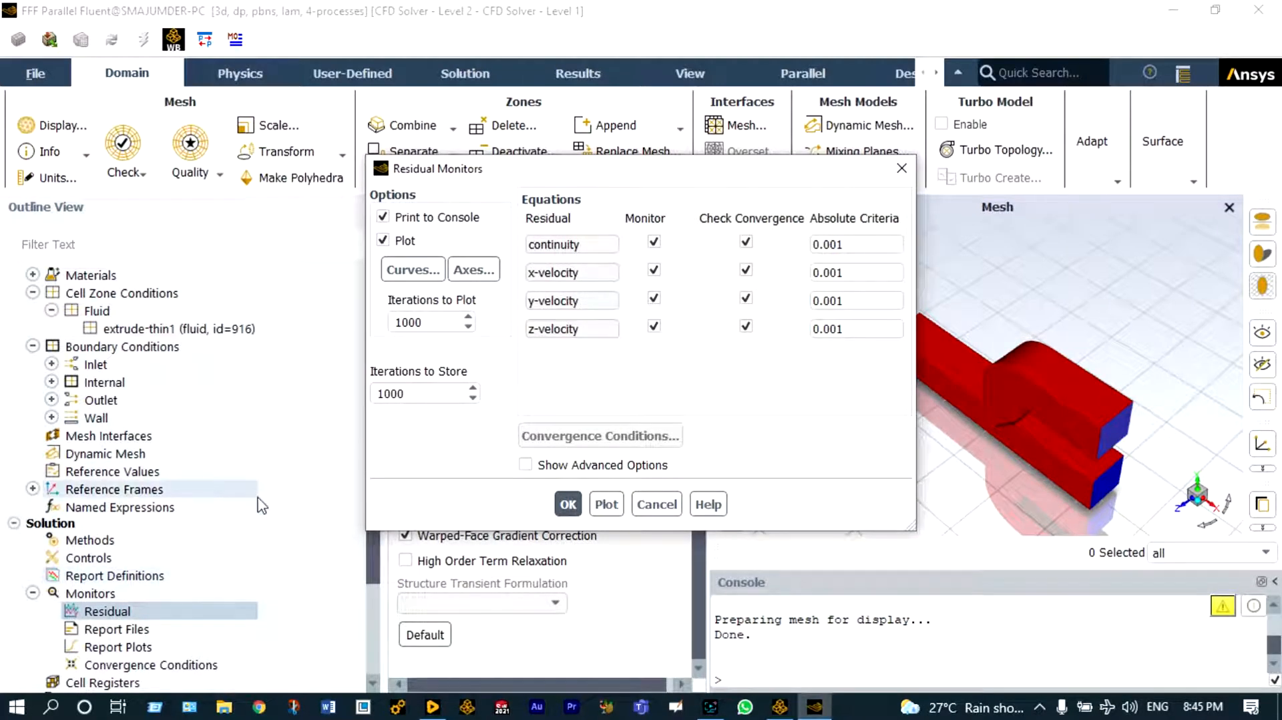
click(843, 329)
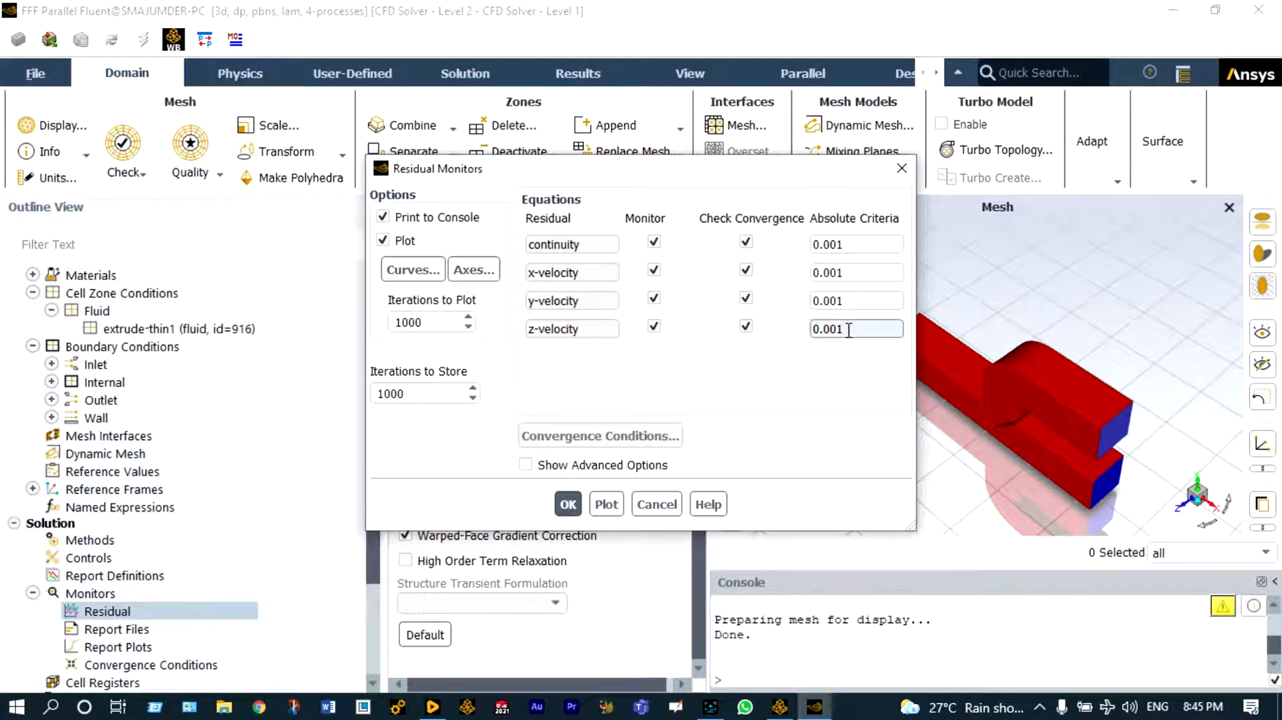
click(853, 245)
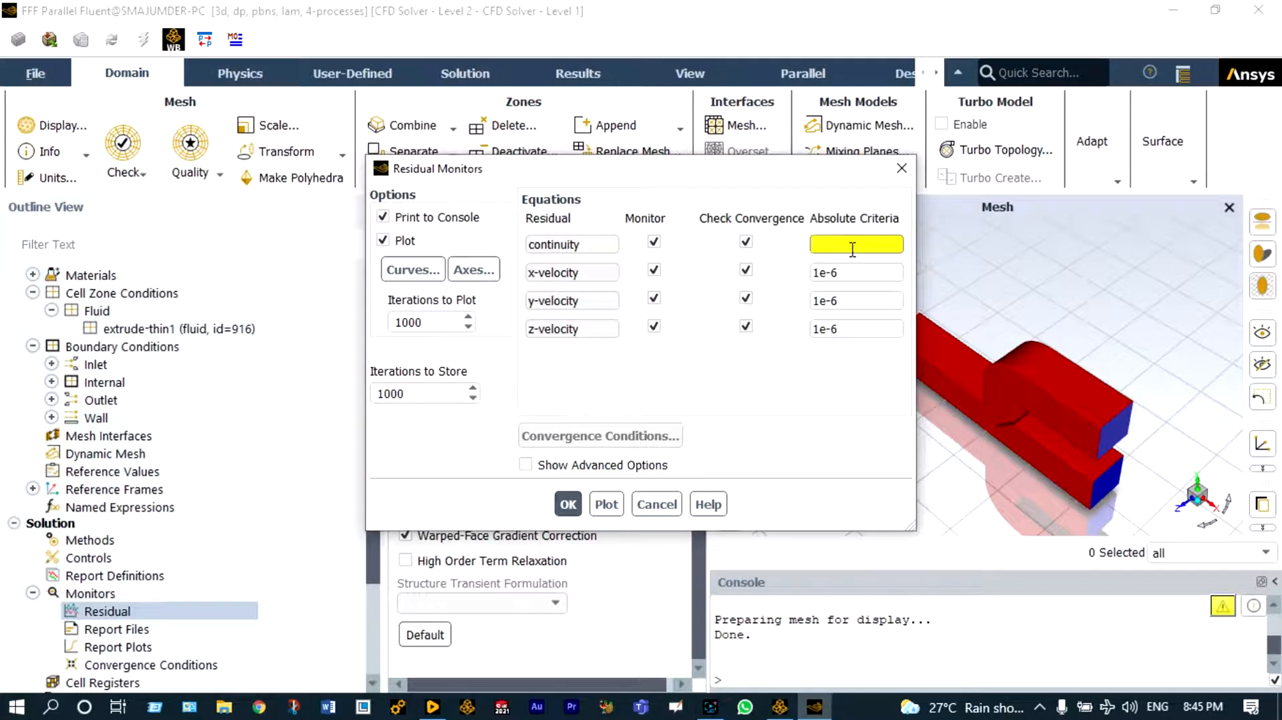
text(1e-6)
click(568, 504)
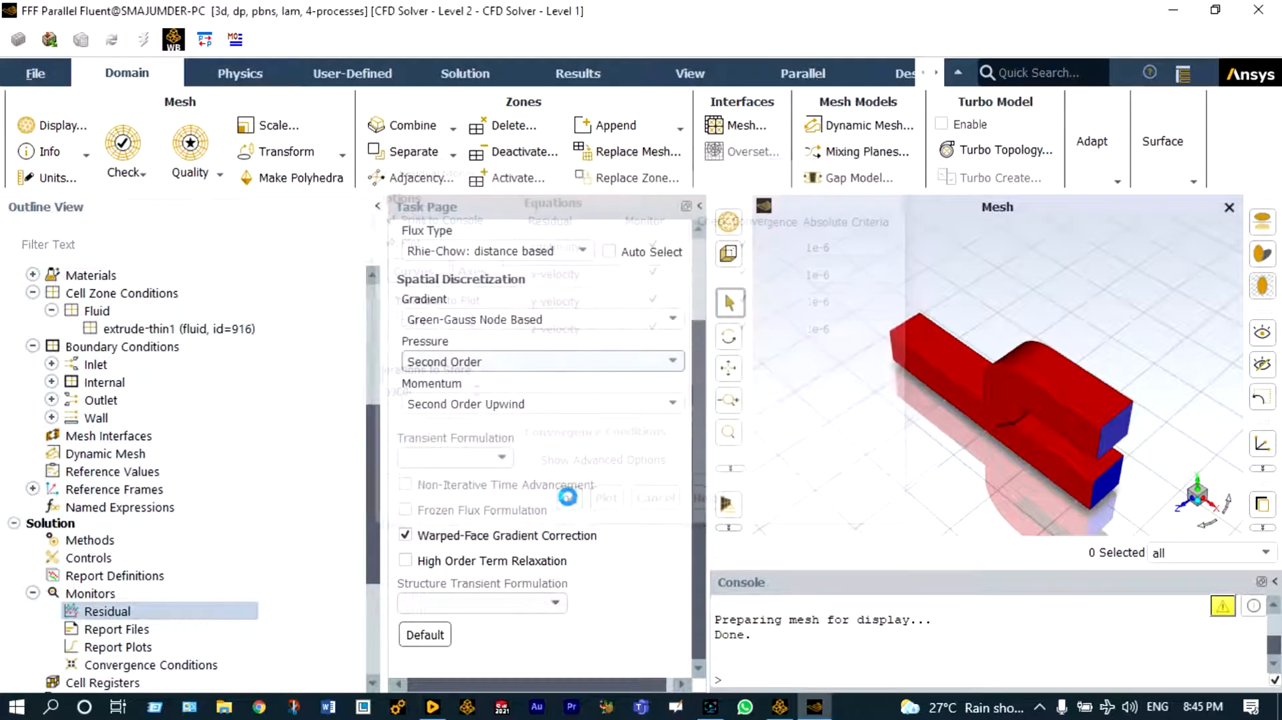
Initialize the solution with Standard Initialization computed from all-zones.
scroll(375, 546, down, 4)
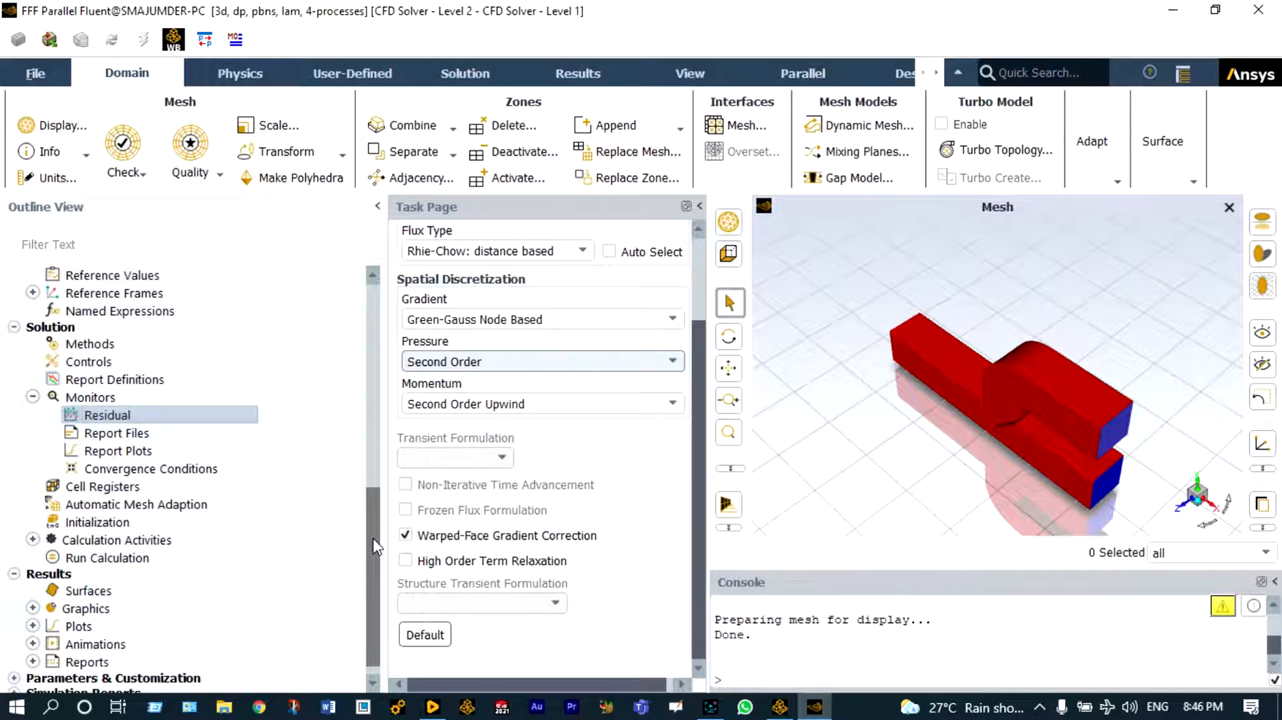
click(120, 527)
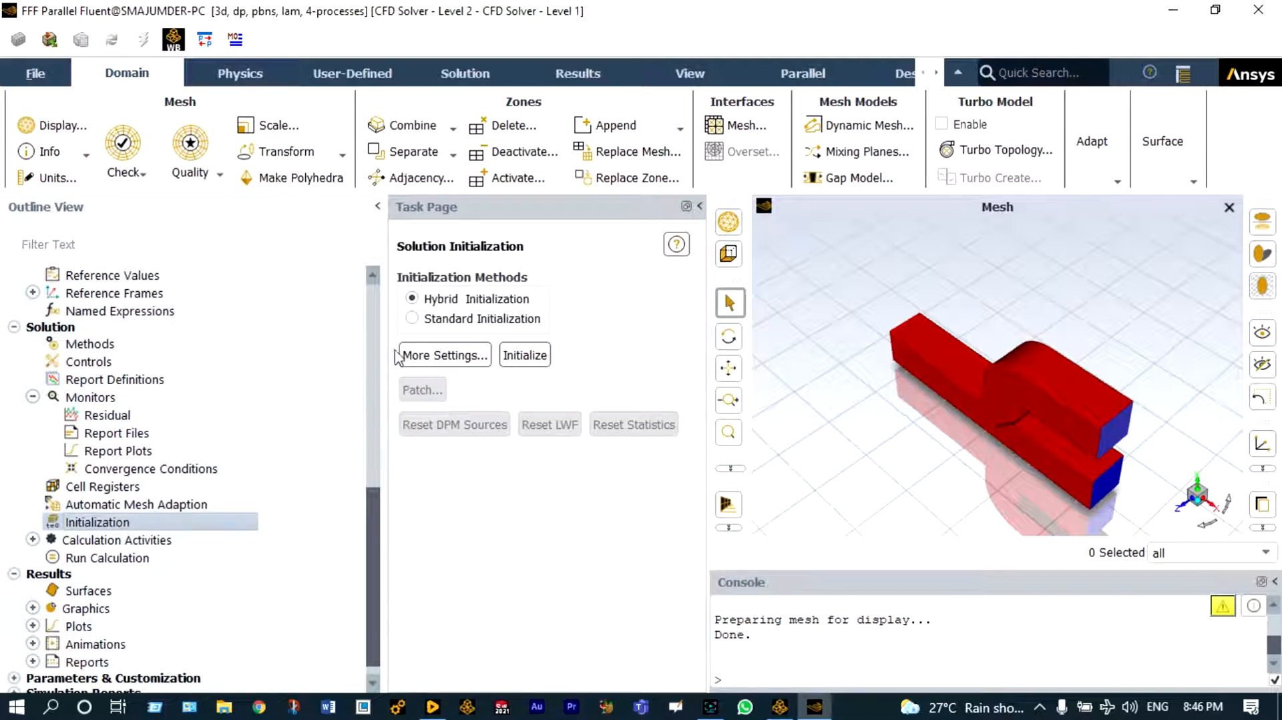
click(412, 322)
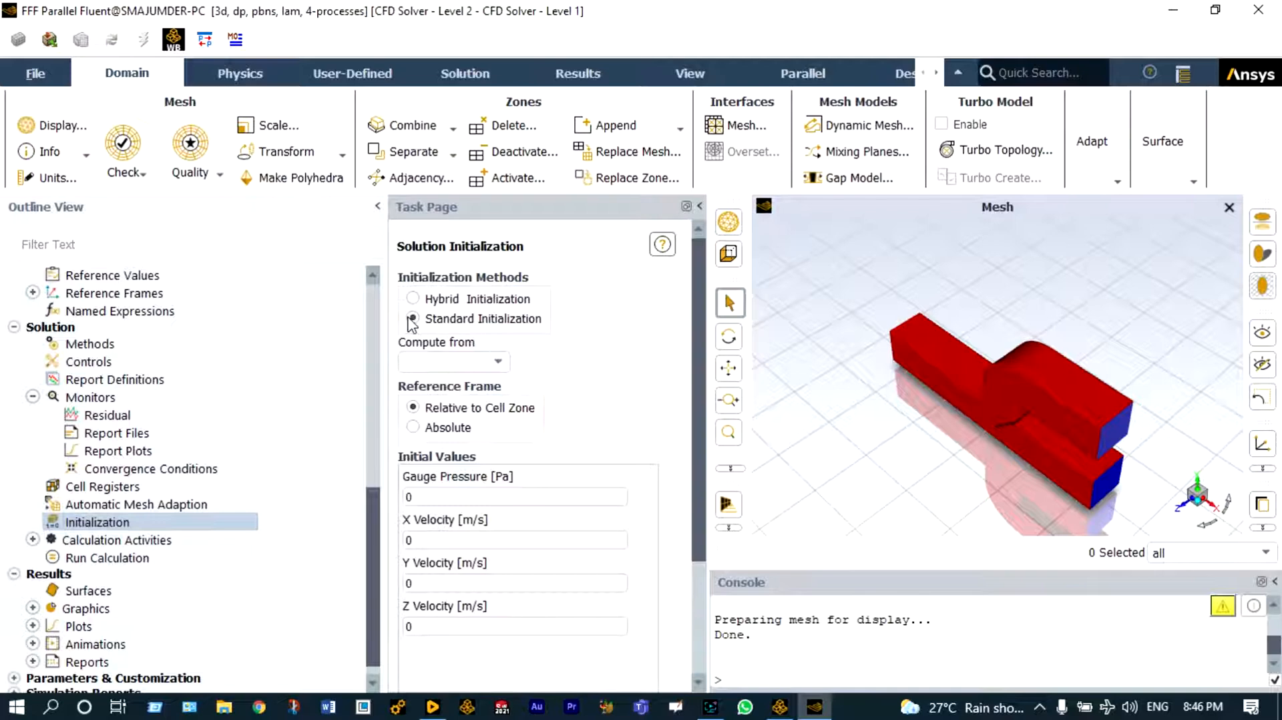
click(498, 364)
click(424, 378)
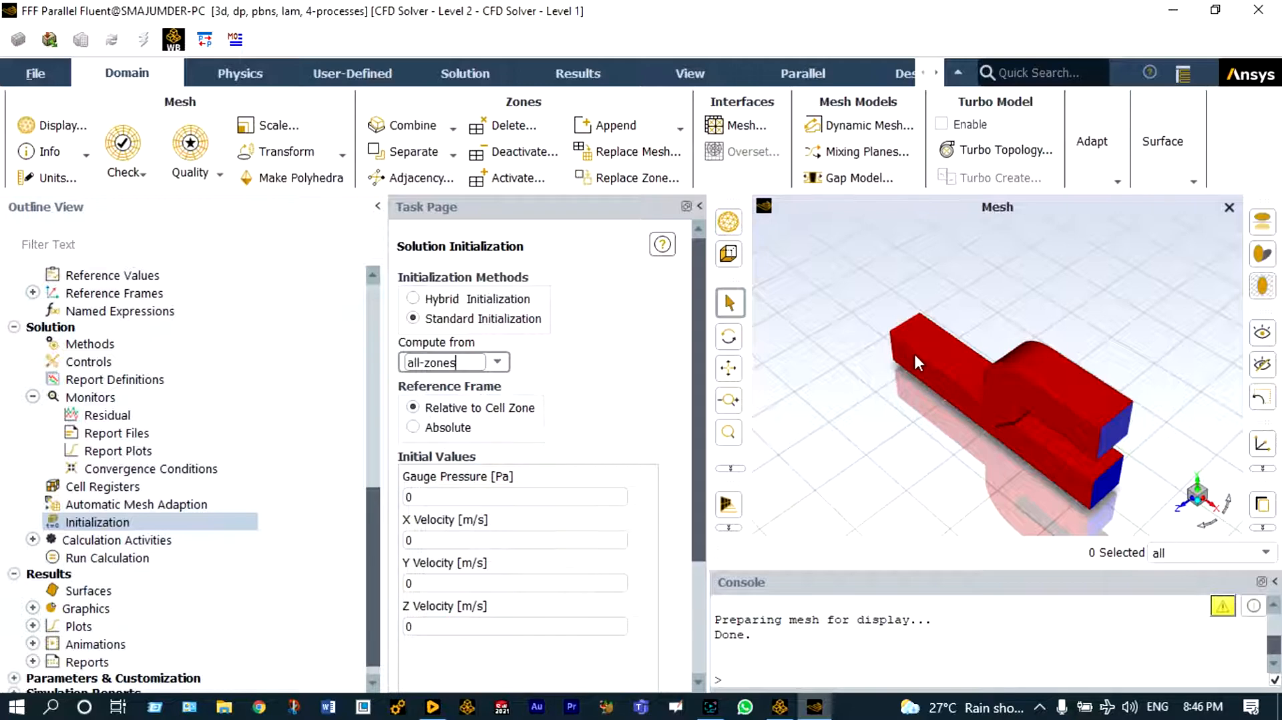
scroll(528, 434, down, 4)
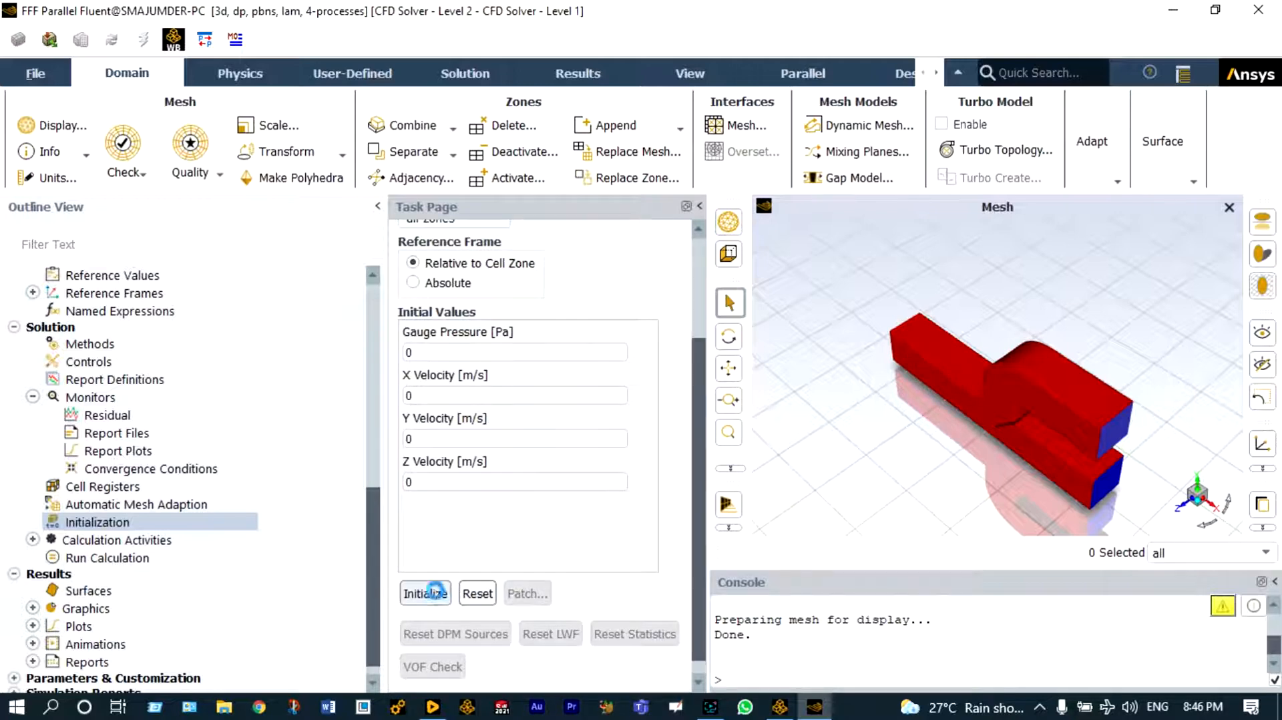
click(435, 595)
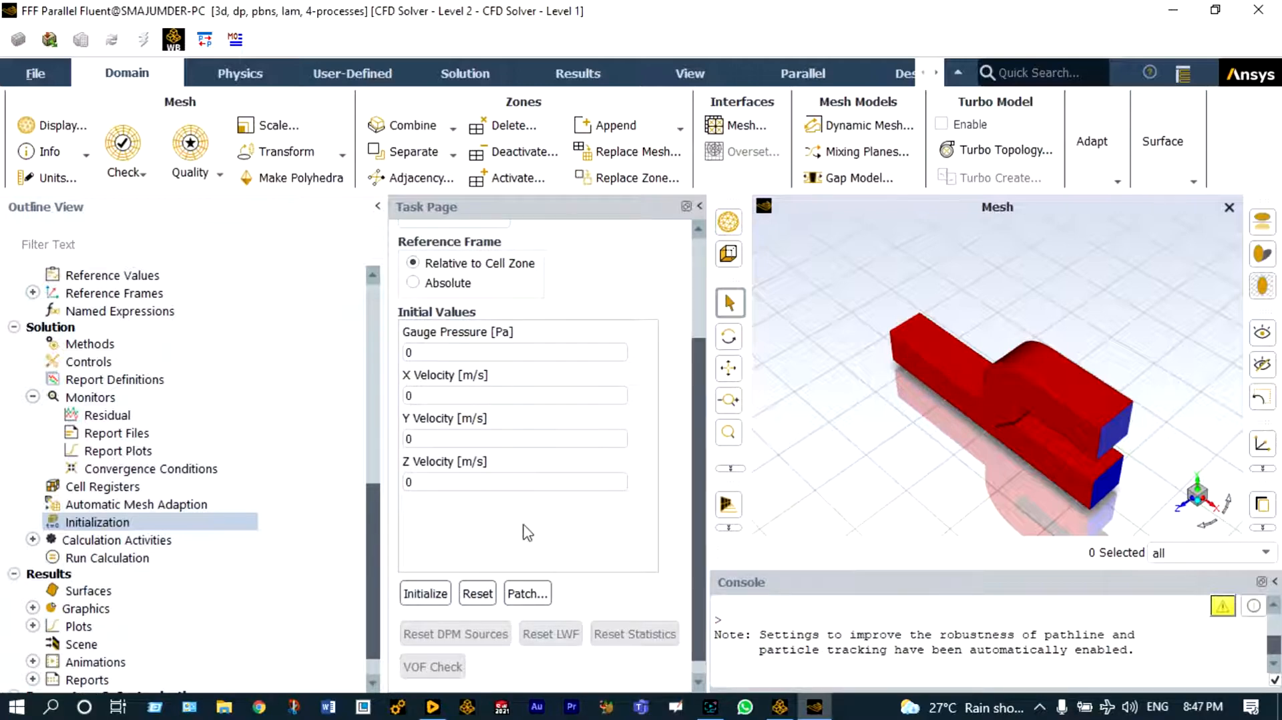
Run the calculation for 200 iterations and dismiss the completion message.
scroll(526, 532, down, 1)
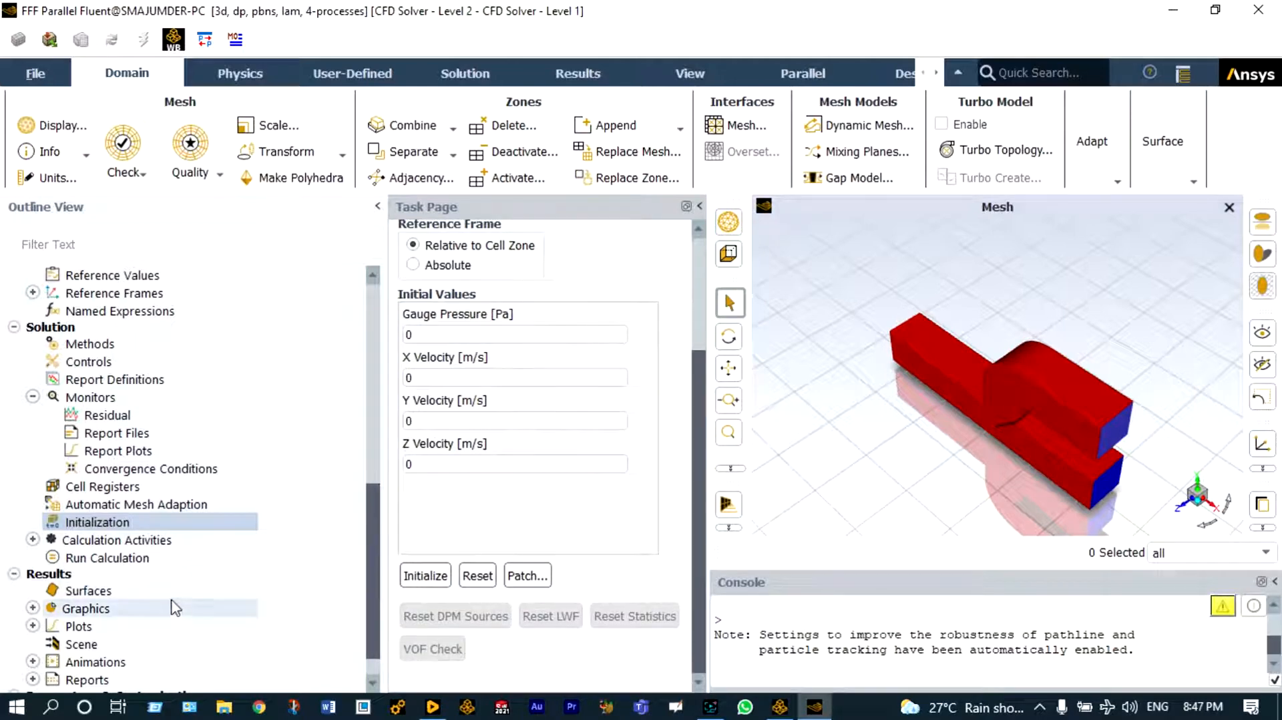
click(107, 557)
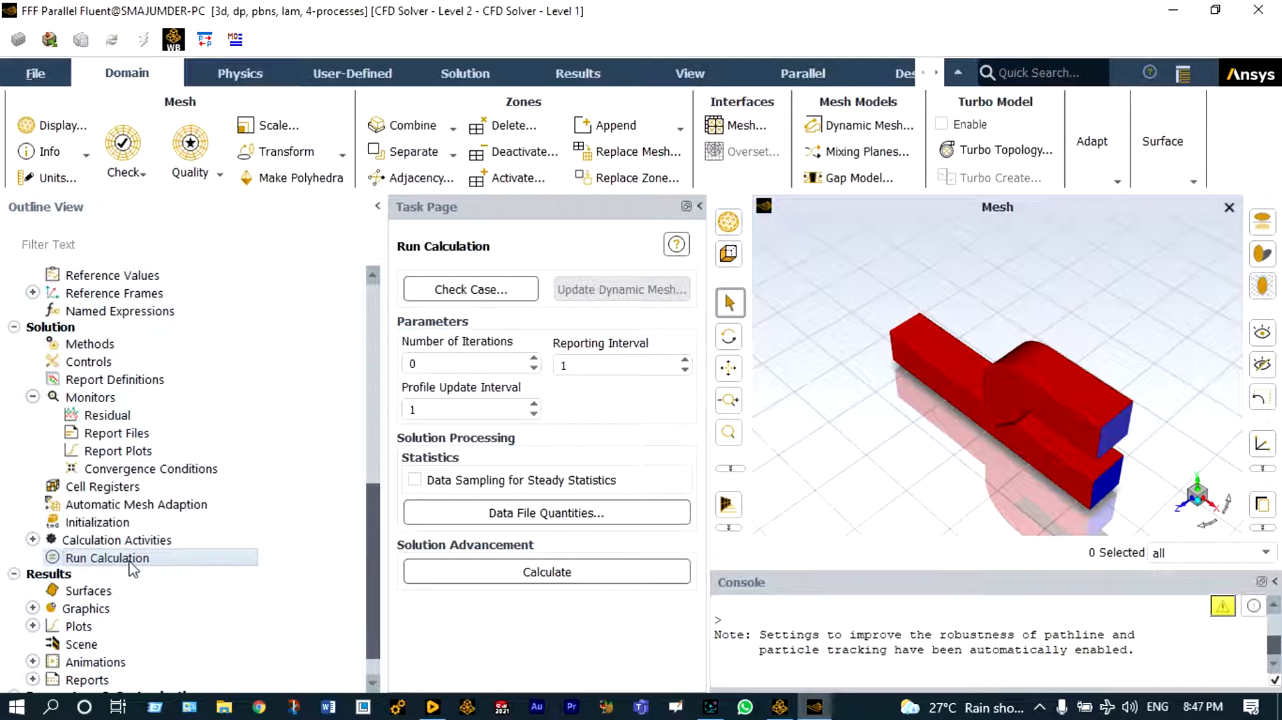
click(411, 362)
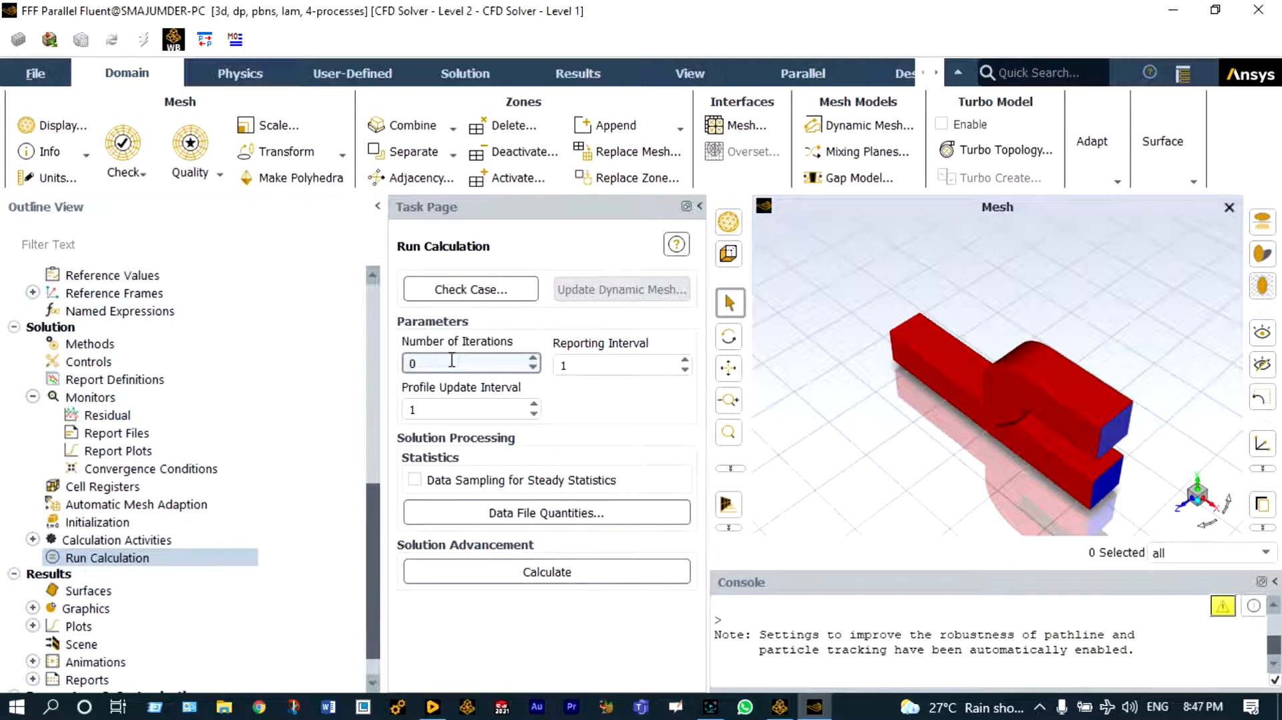
text(200)
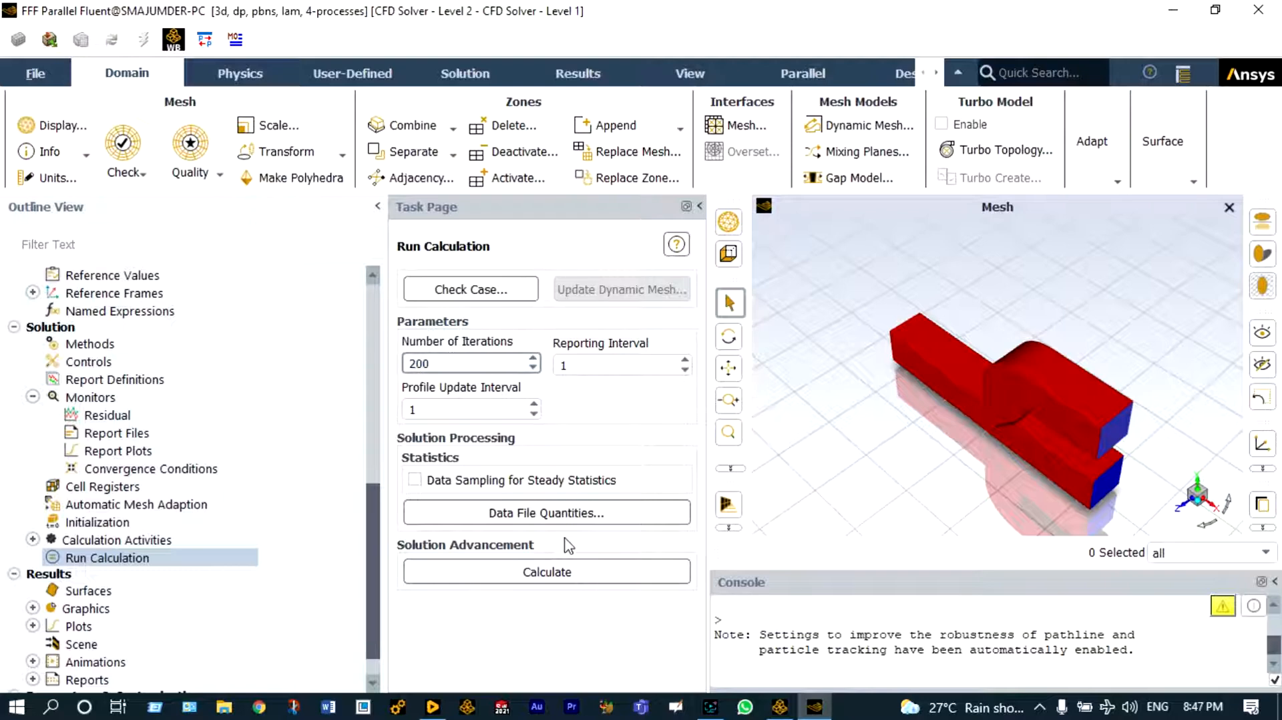
click(554, 570)
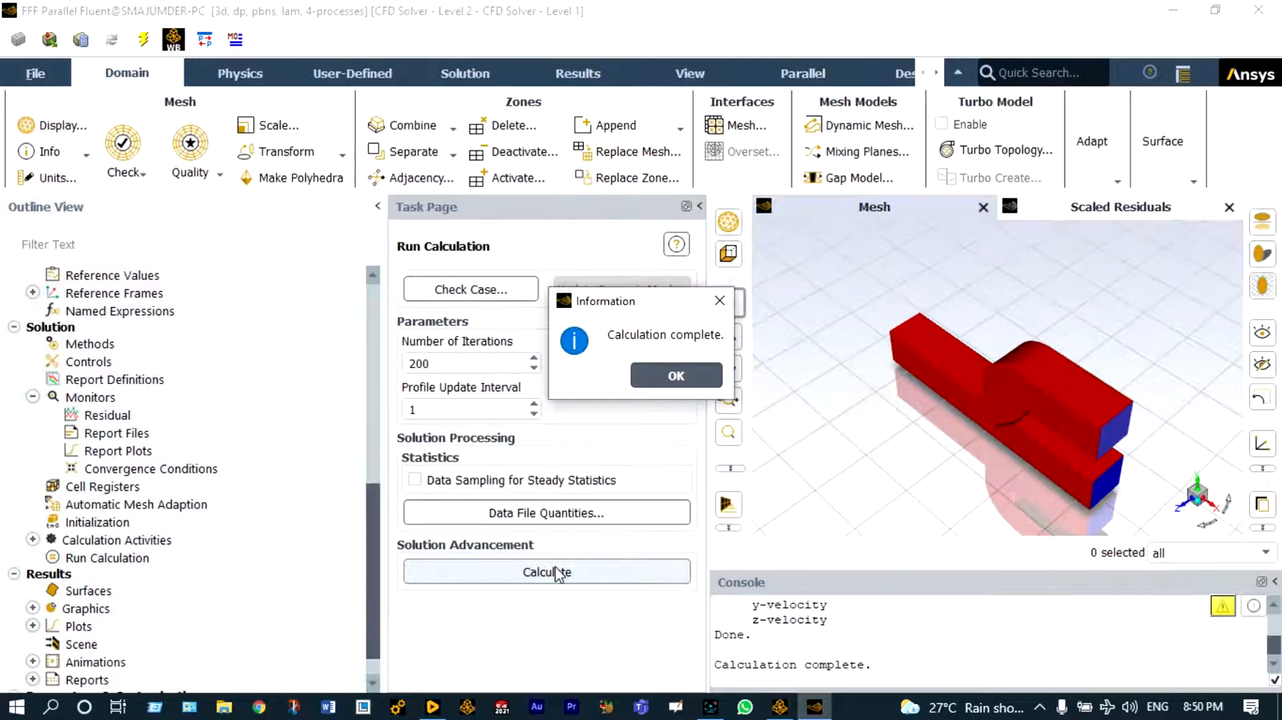
click(676, 375)
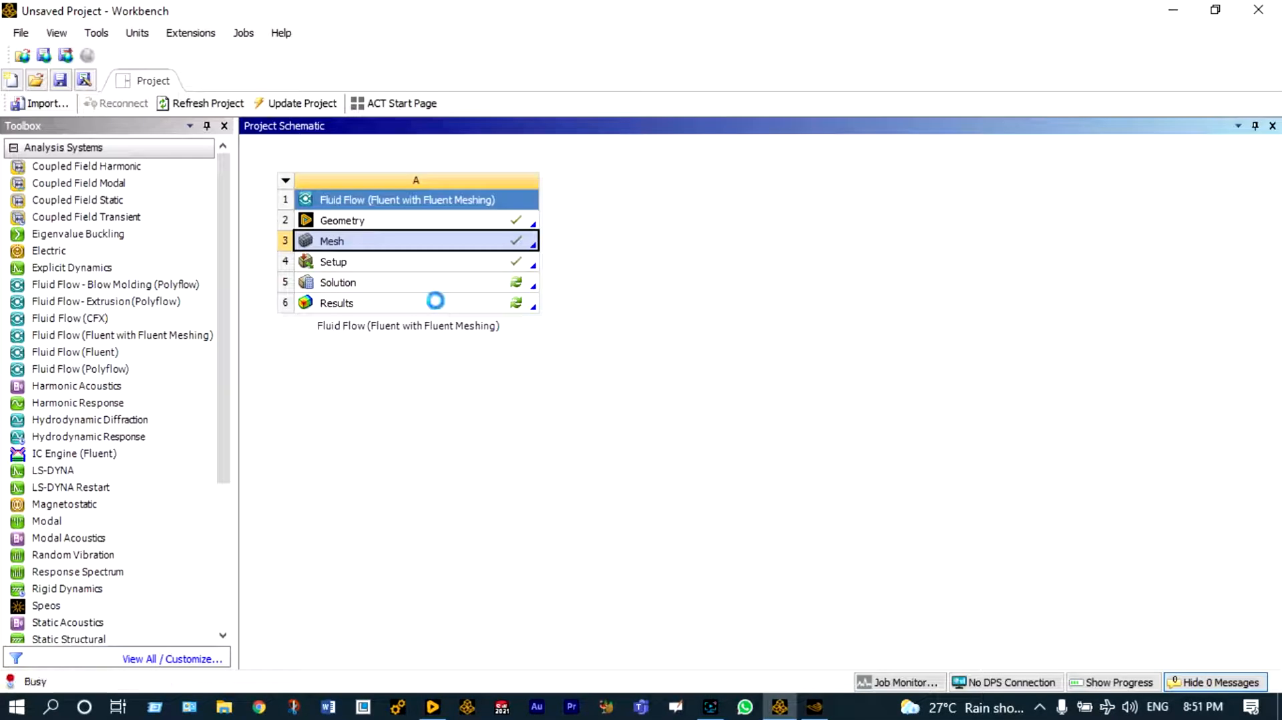
Open the Workbench system's Results in CFD-Post and insert a contour with the default name.
right_click(435, 302)
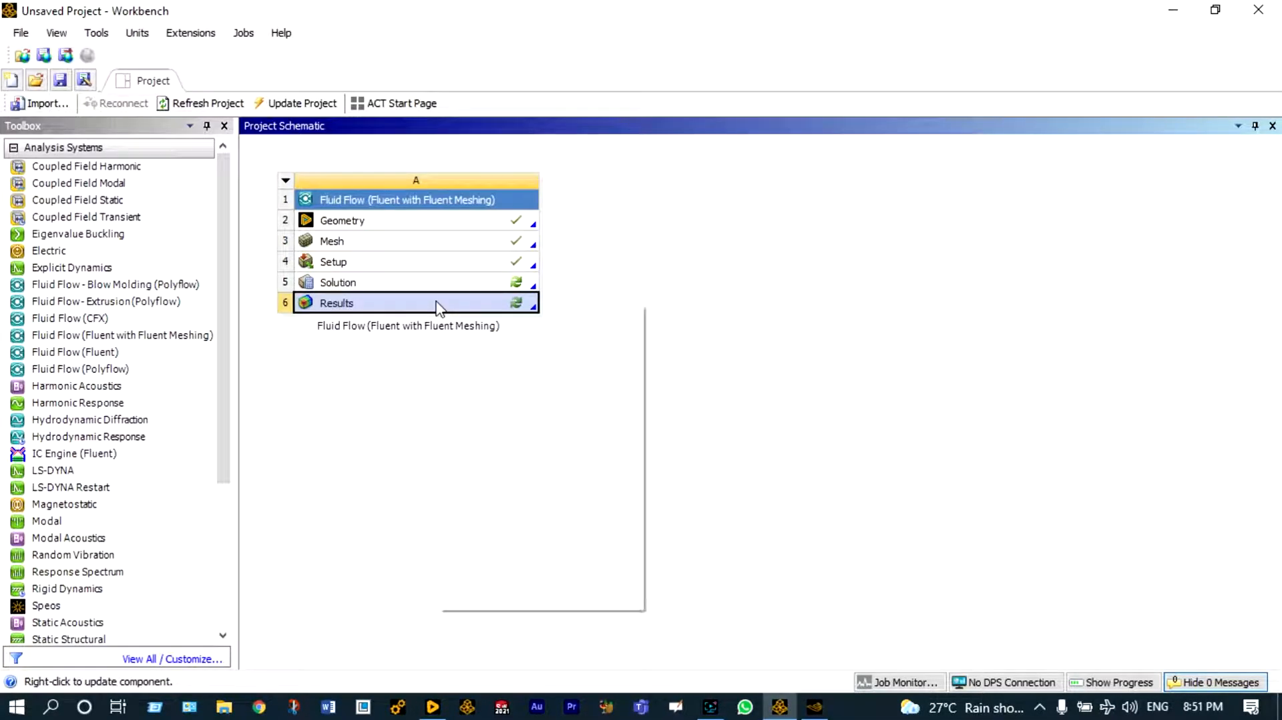
click(467, 312)
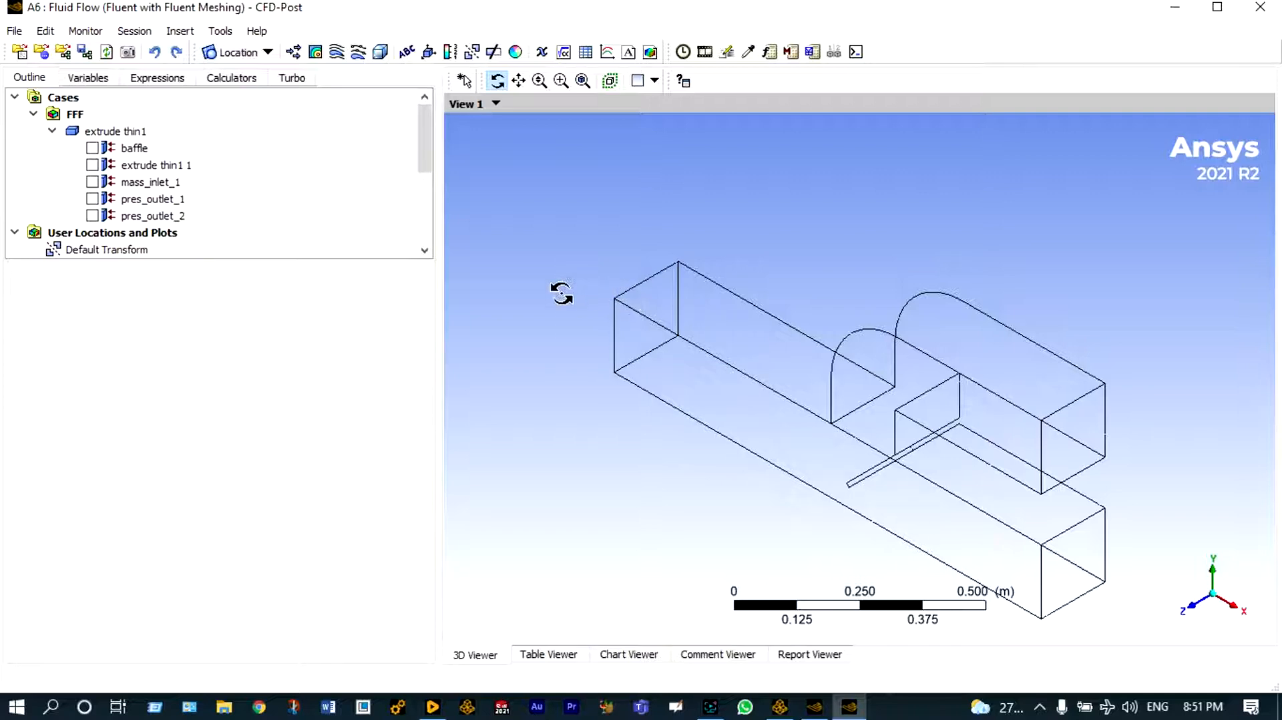
click(320, 55)
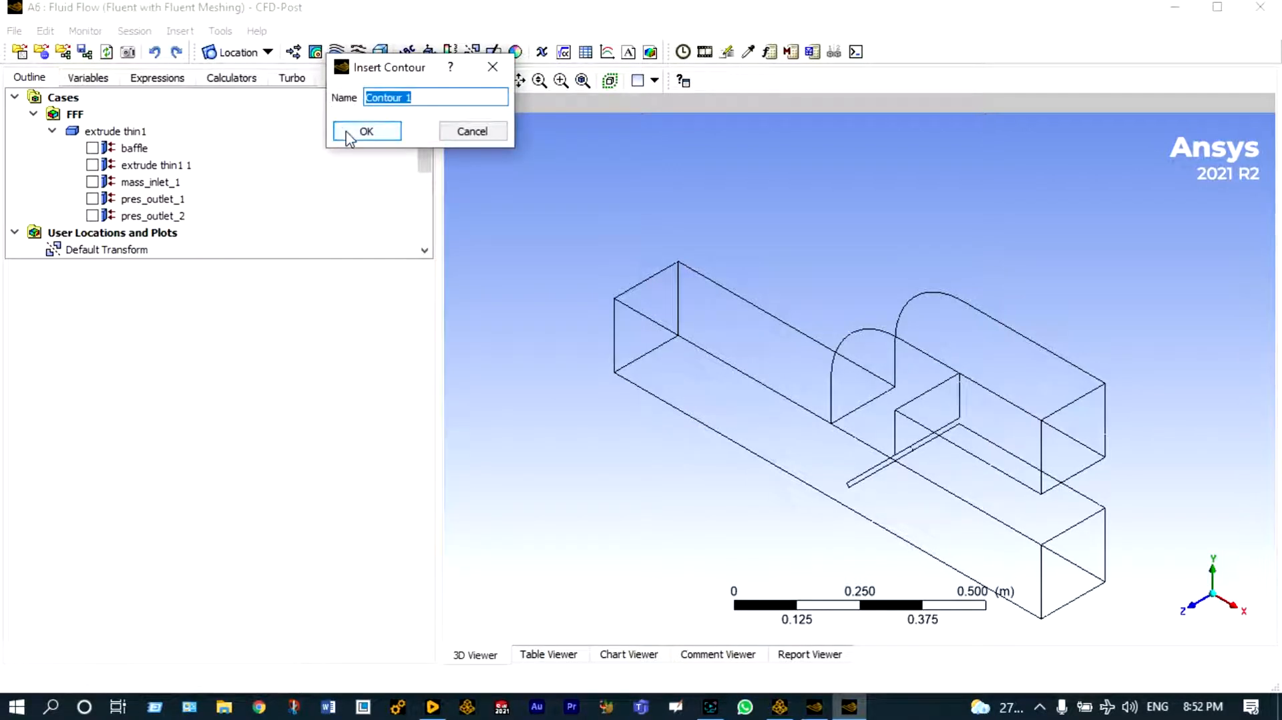
click(346, 133)
Plot the Pressure contour on the extrude thin1 1 location for All FFF Domains and show it in the XY plane view.
click(408, 324)
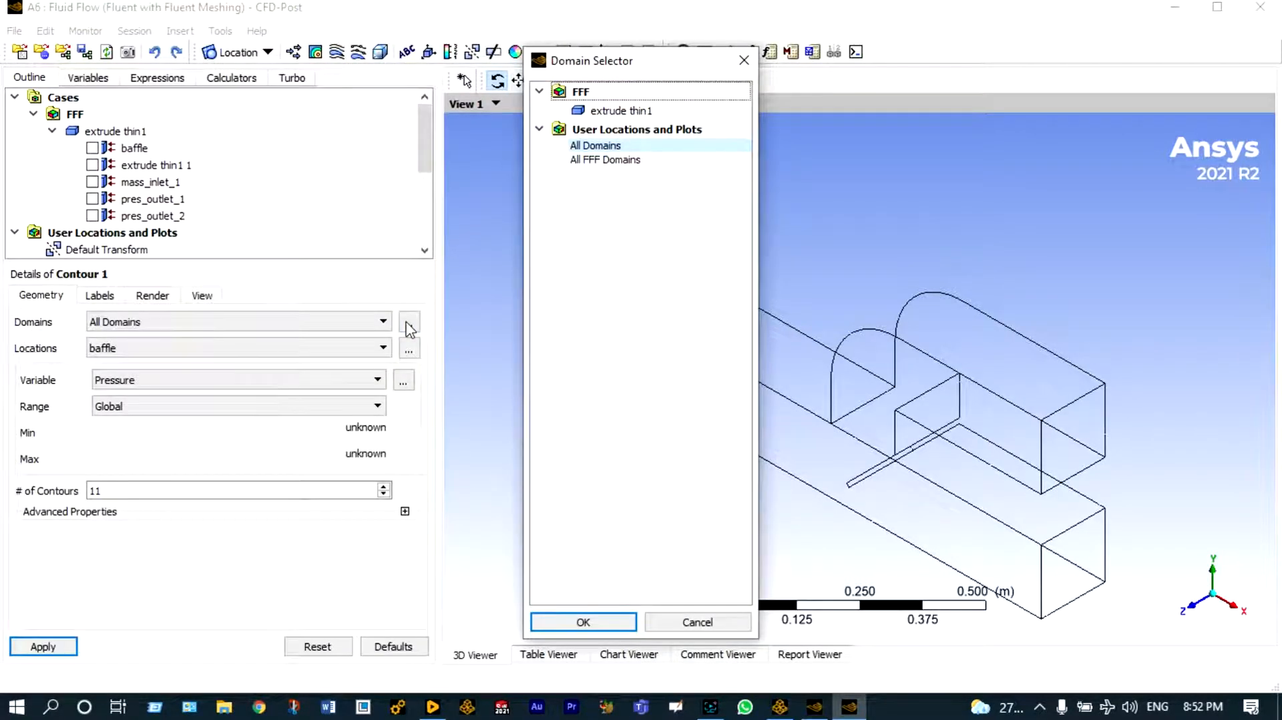
click(587, 162)
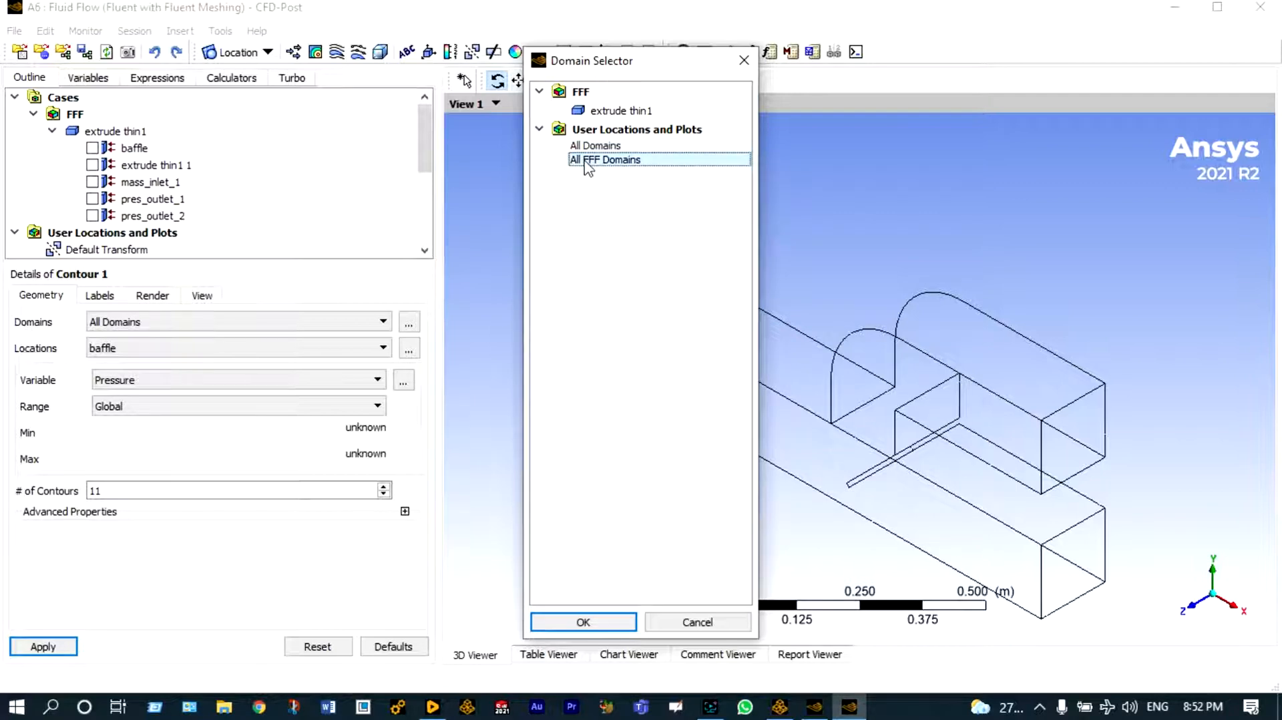
key(Return)
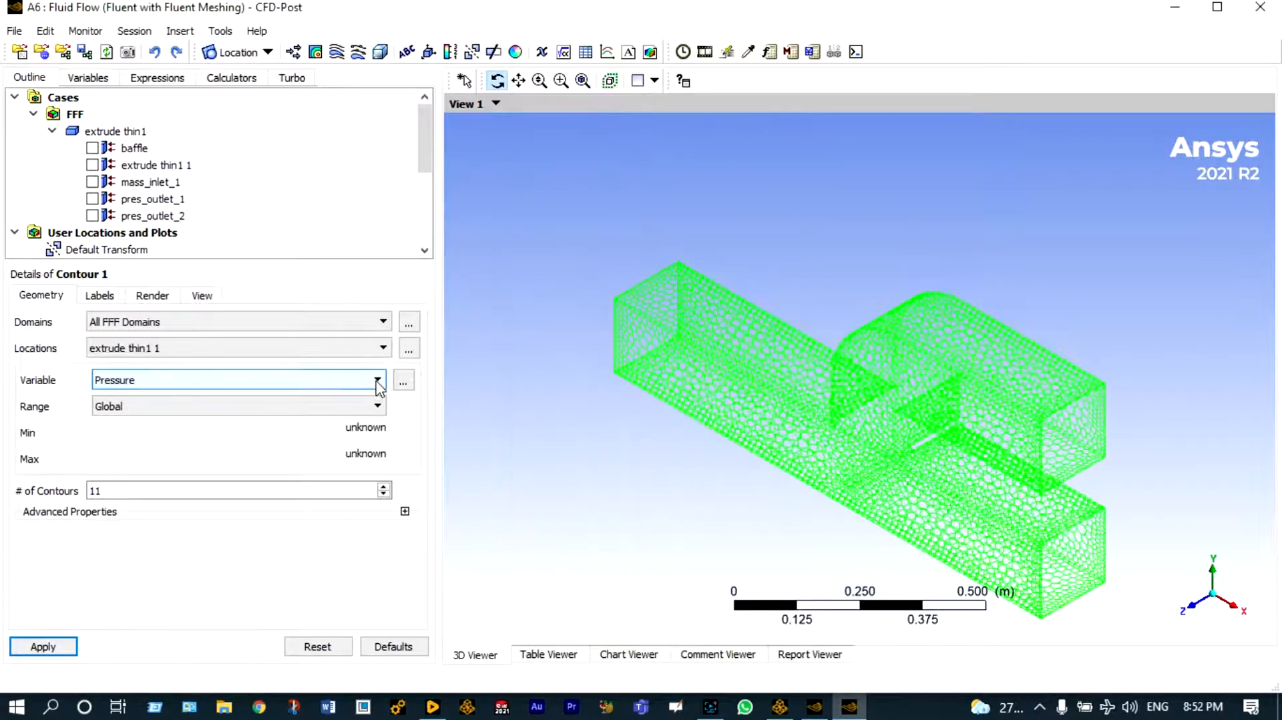
click(378, 380)
click(167, 392)
click(43, 646)
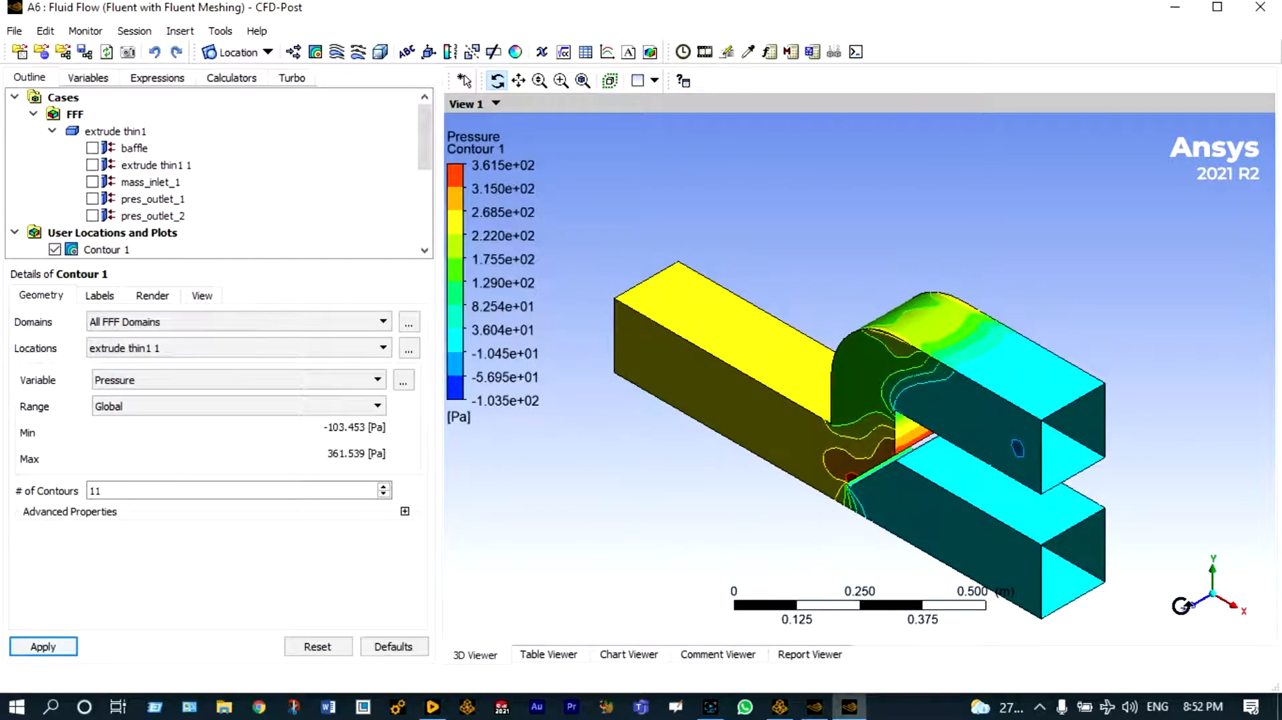
click(1190, 618)
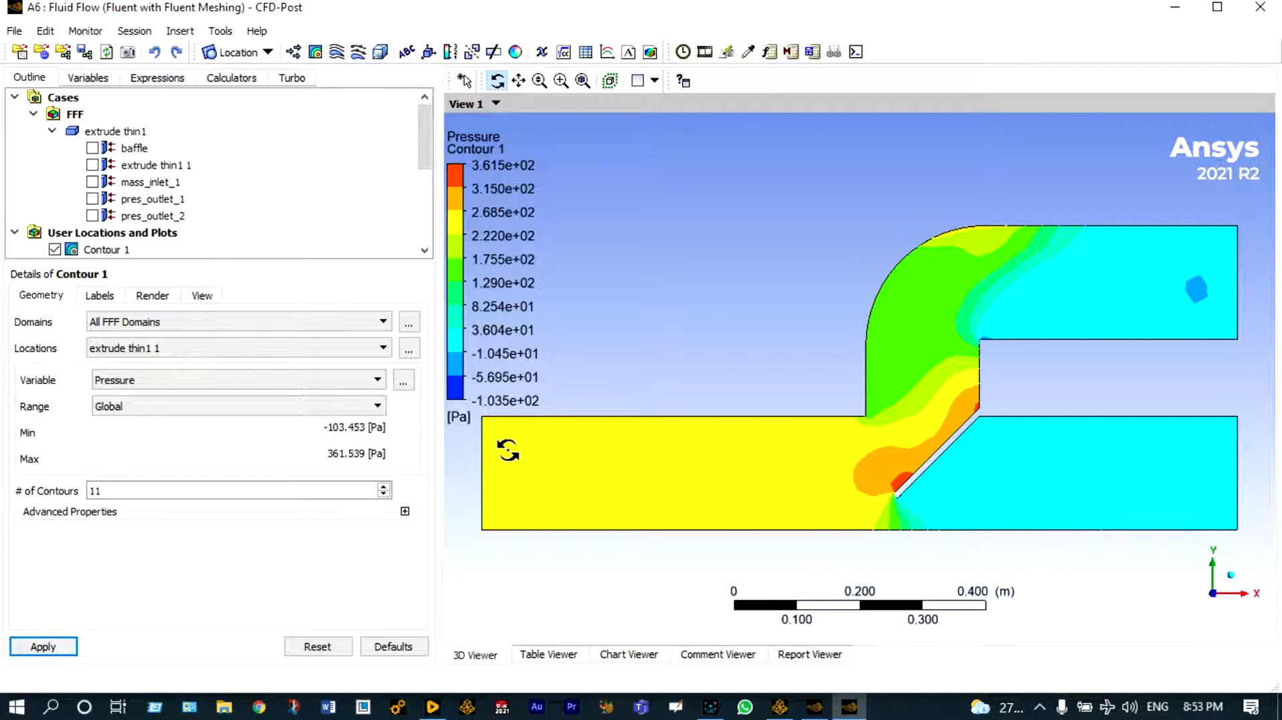
Switch Contour 1 on extrude thin1 1 to the Velocity variable and redraw it.
click(378, 380)
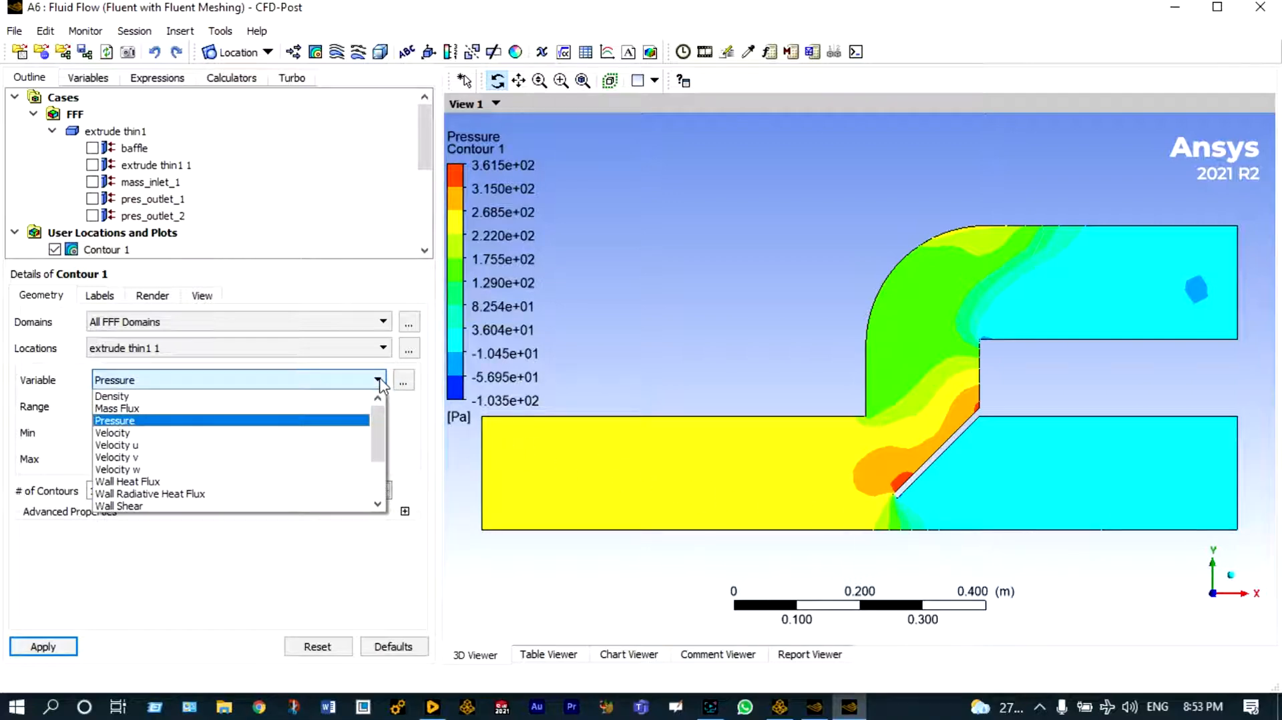
click(270, 433)
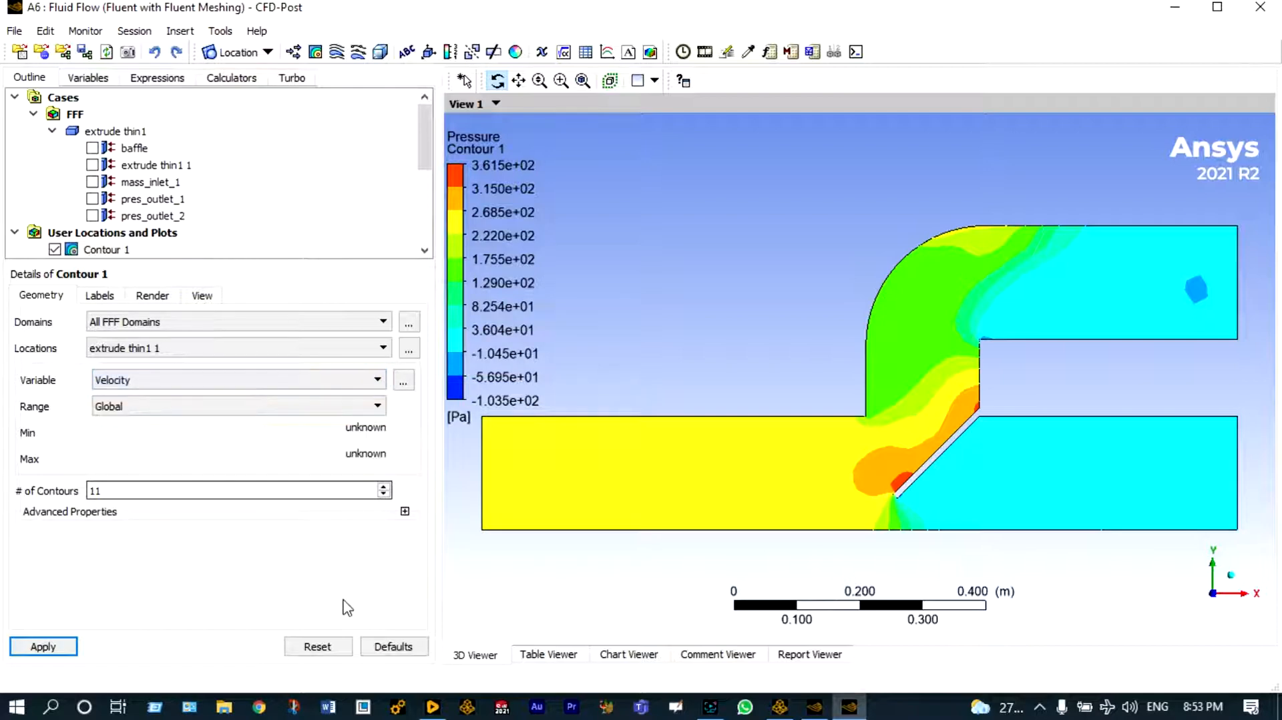
click(53, 648)
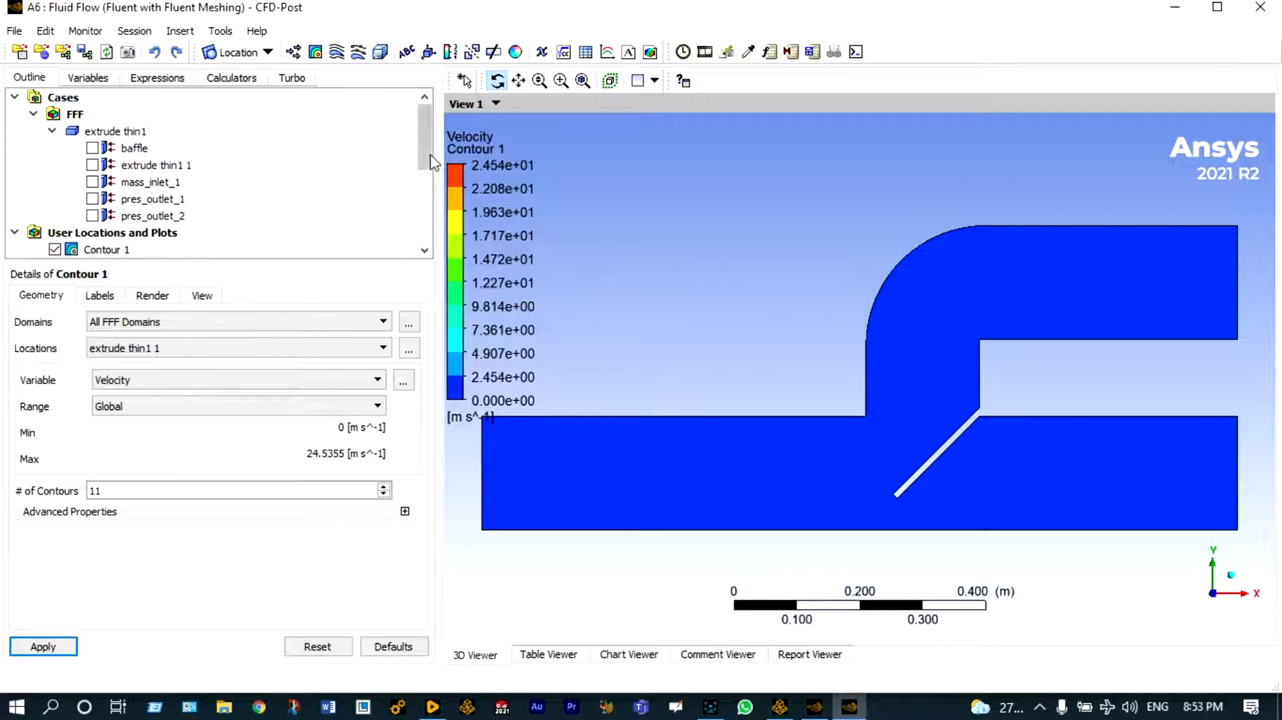
Hide the Contour 1 plot.
drag(426, 151, 427, 152)
scroll(426, 160, down, 3)
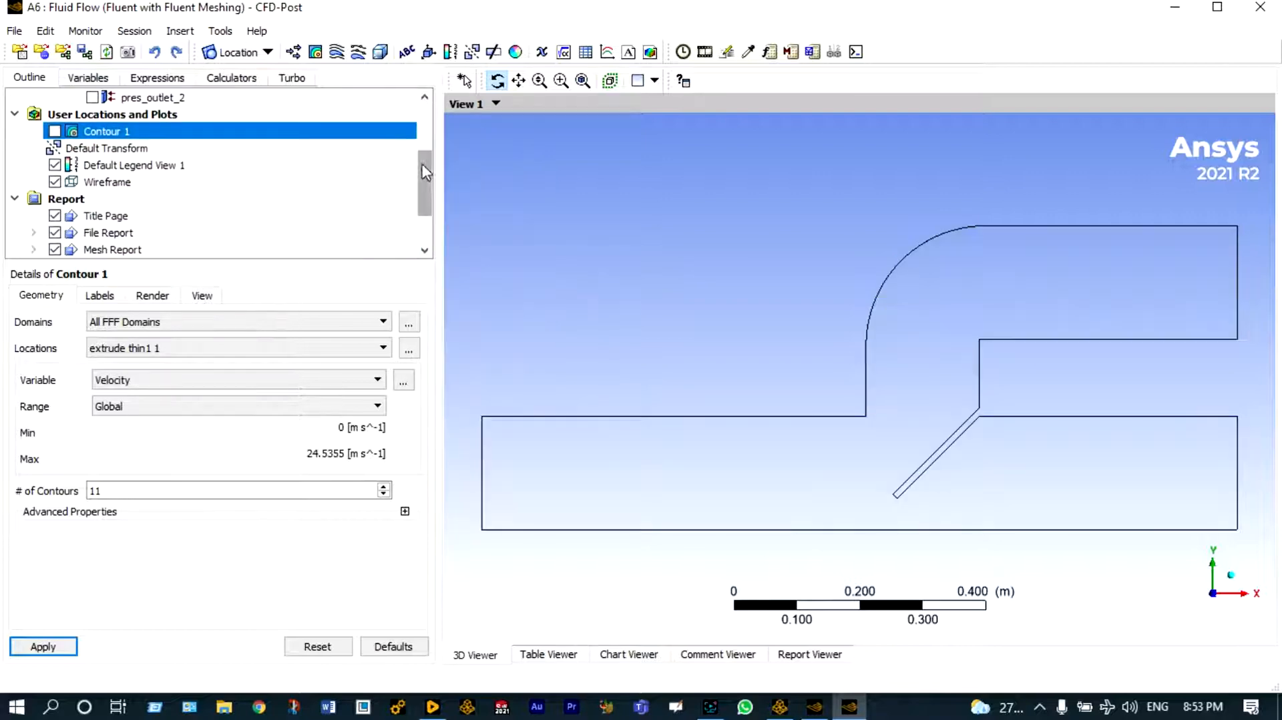
key(space)
drag(423, 166, 420, 137)
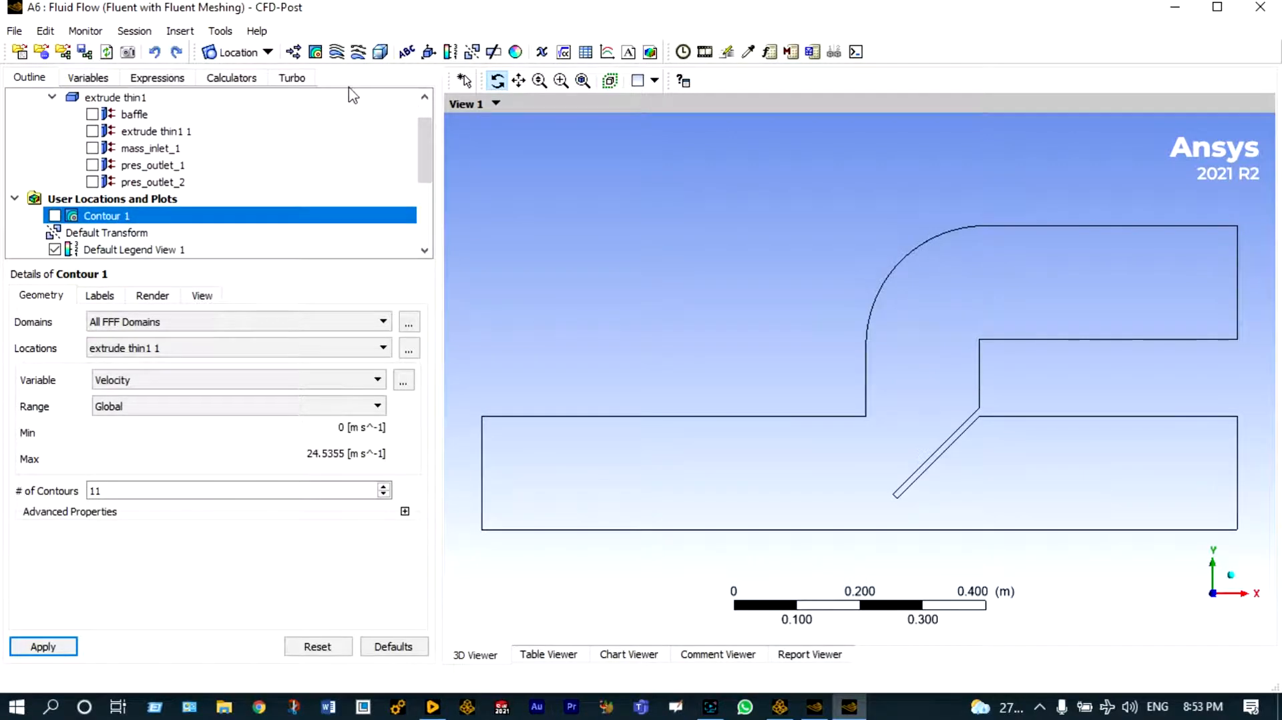
Insert a vector plot with the default name and show Velocity vectors on extrude thin1 for All Domains.
click(294, 52)
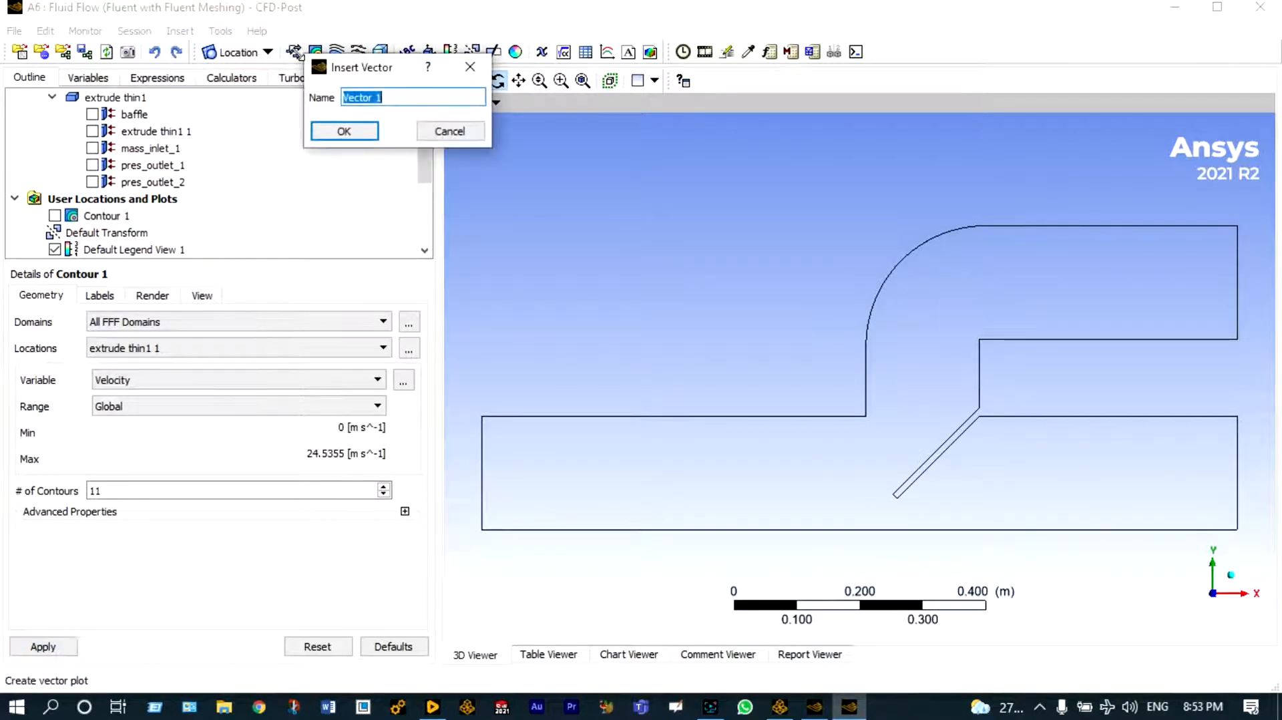
click(345, 131)
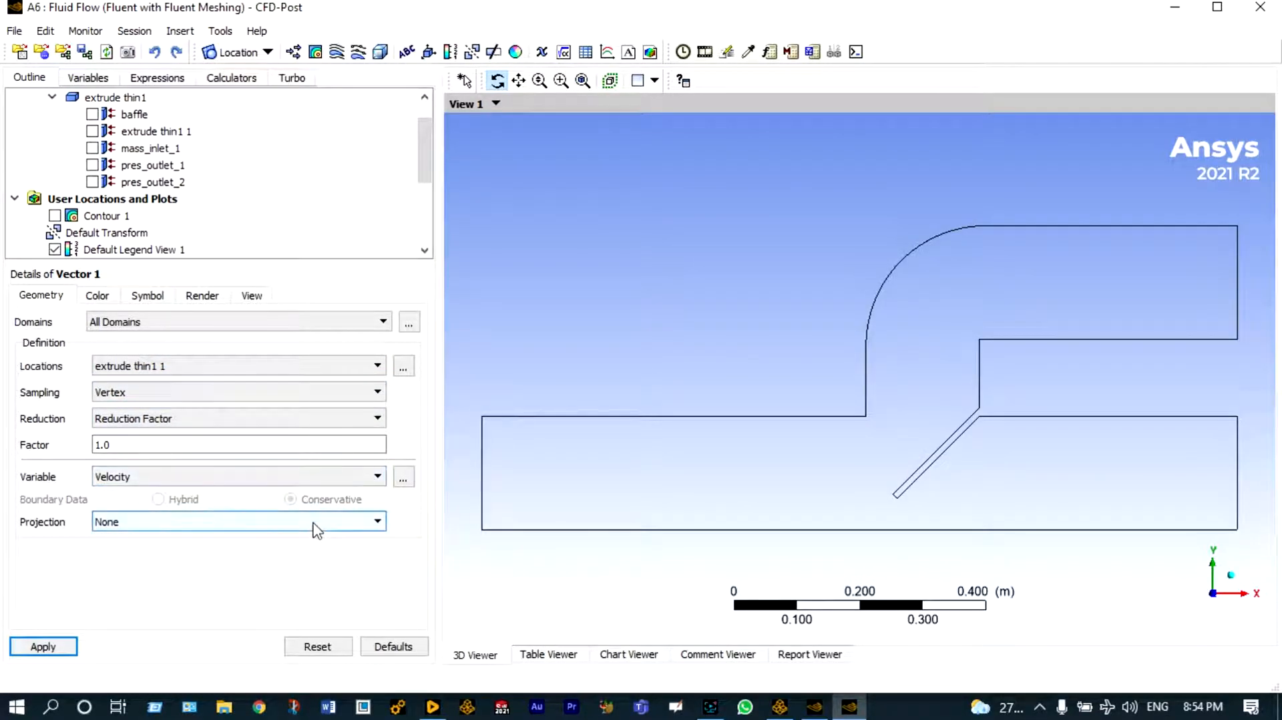
click(57, 648)
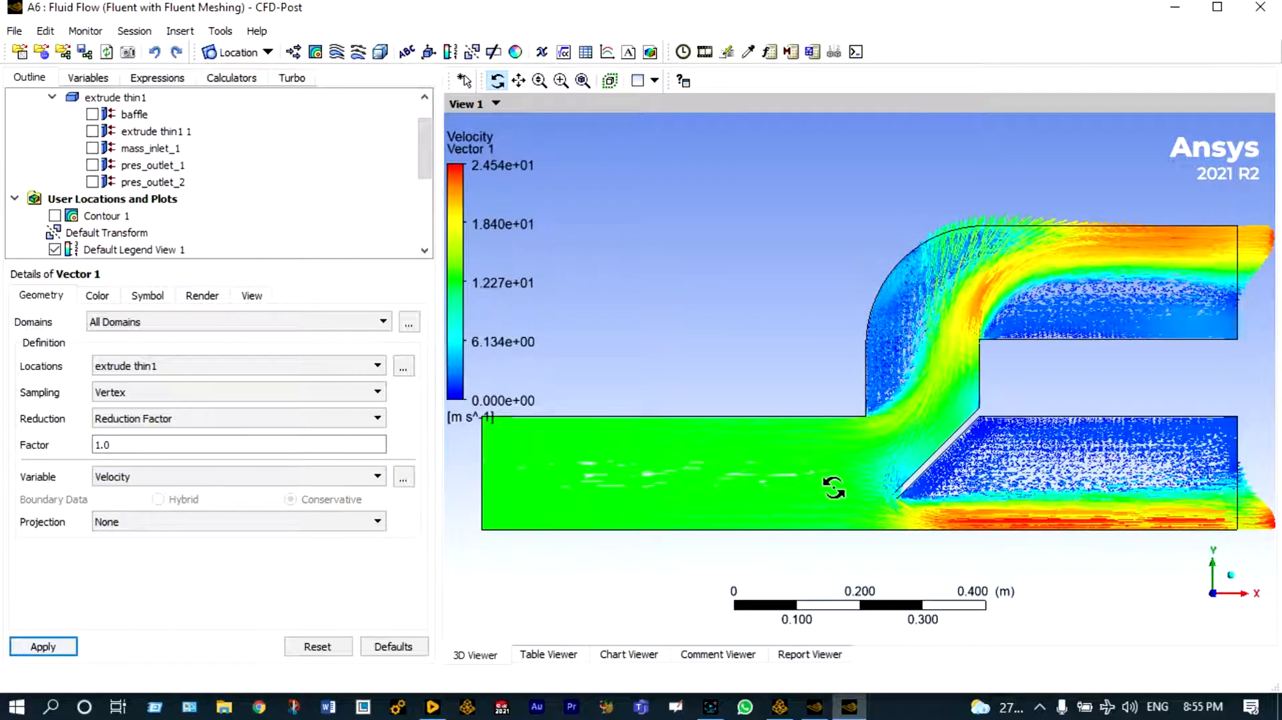
drag(1048, 410, 1038, 406)
scroll(1037, 406, up, 1)
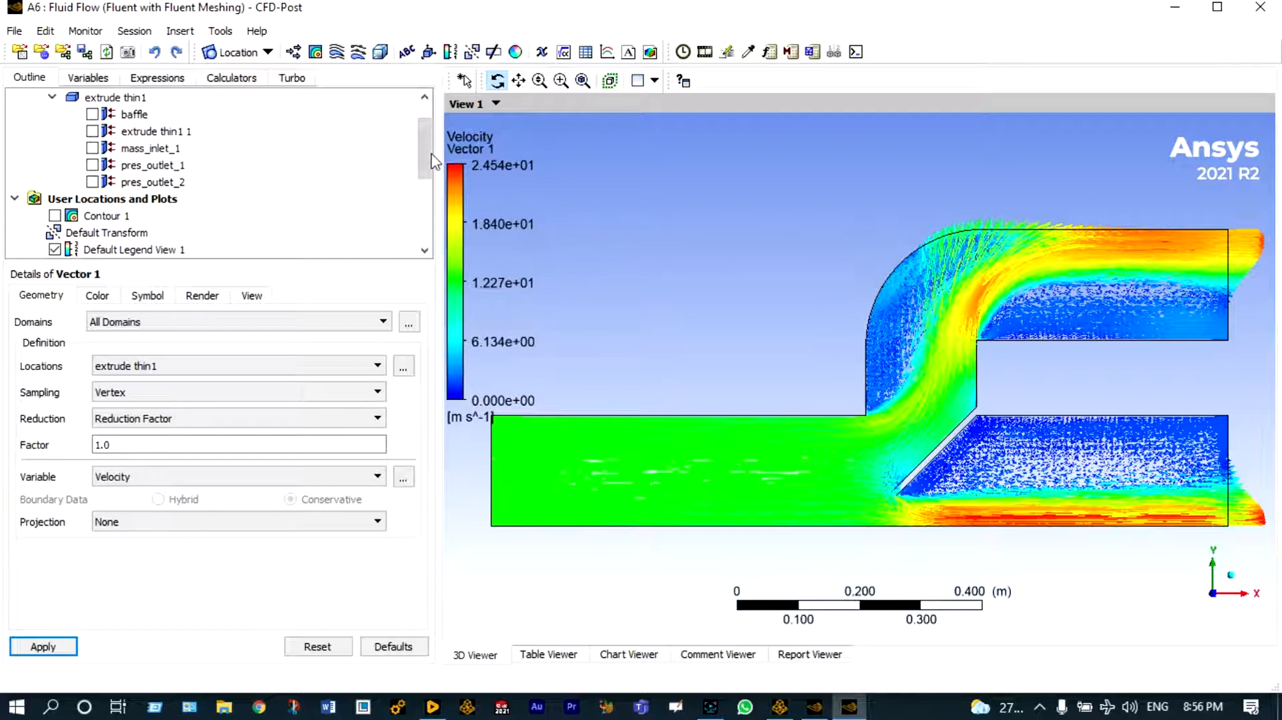
Hide Vector 1 and insert a streamline with the default name.
drag(423, 146, 420, 187)
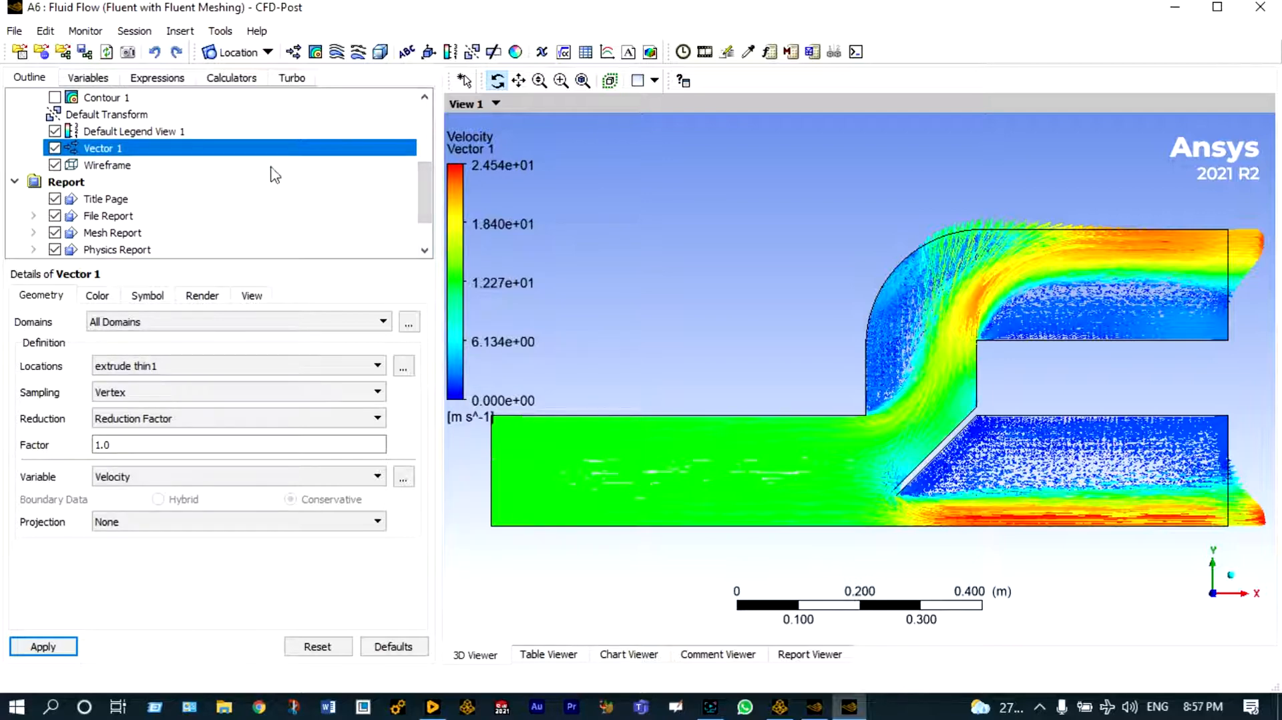
click(55, 148)
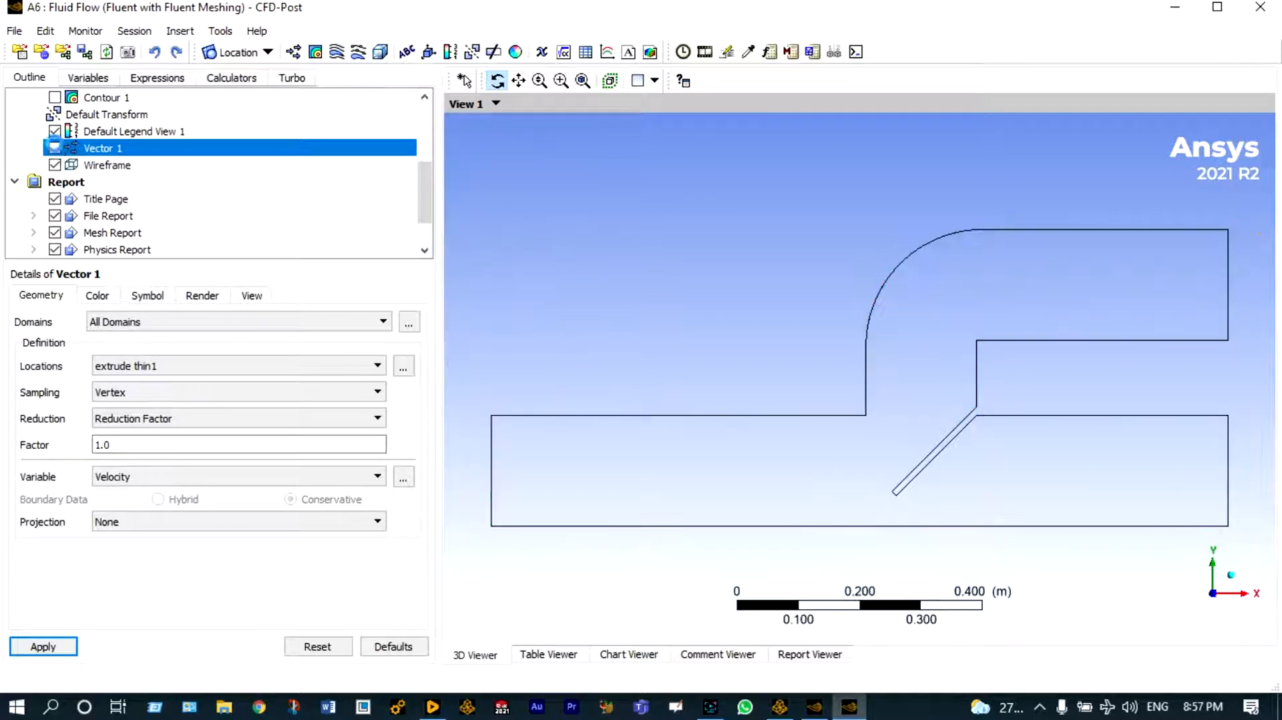
click(338, 53)
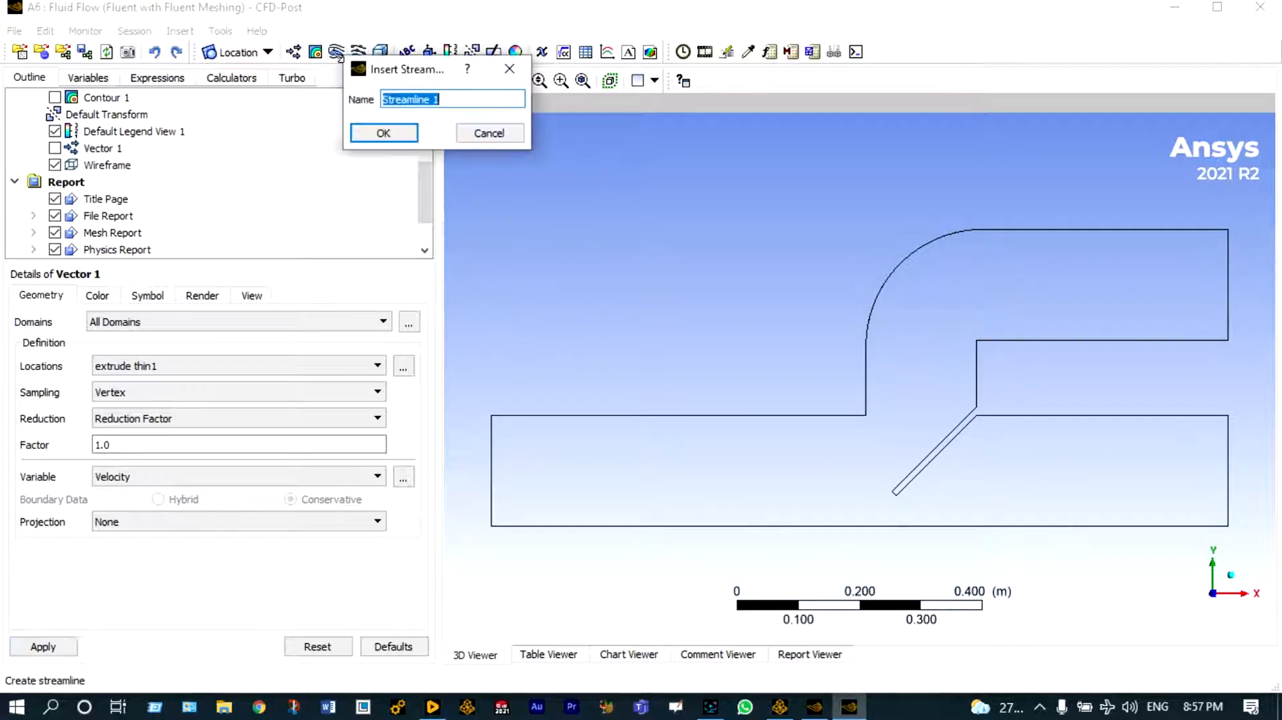
click(379, 131)
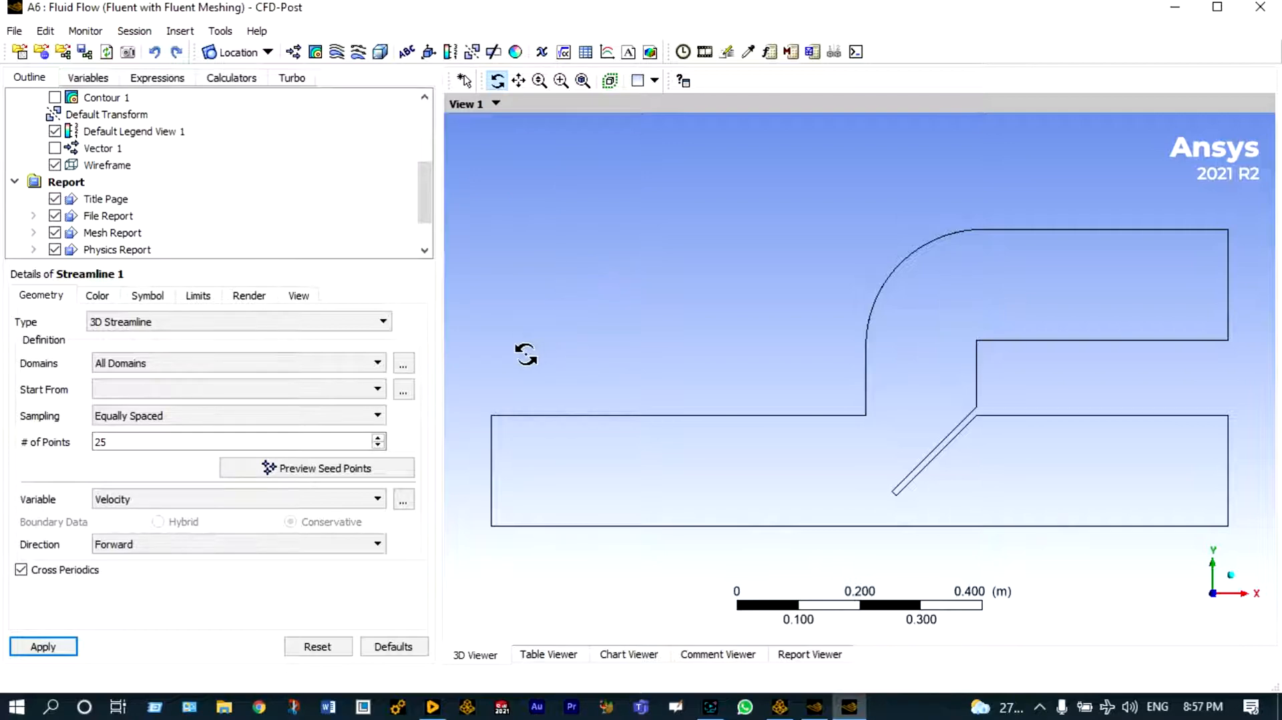
Plot the 3D velocity streamlines starting from mass_inlet_1 with 50 equally spaced points.
click(403, 393)
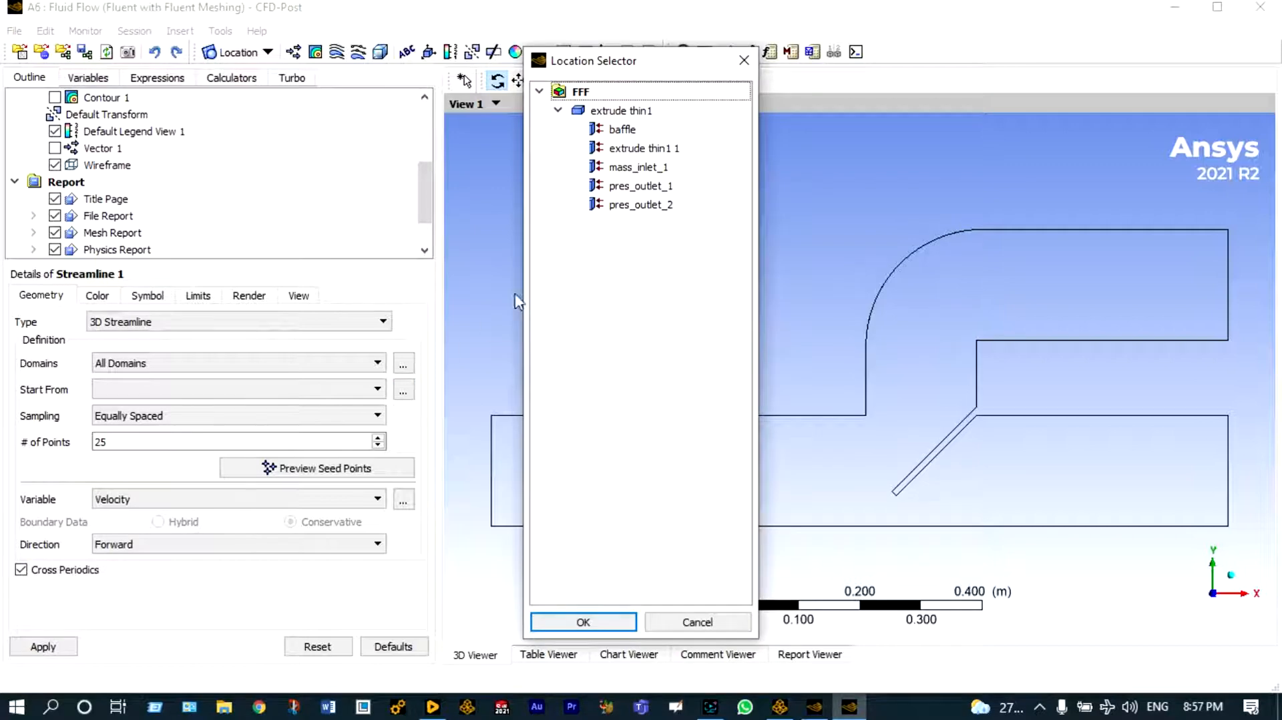
double_click(638, 167)
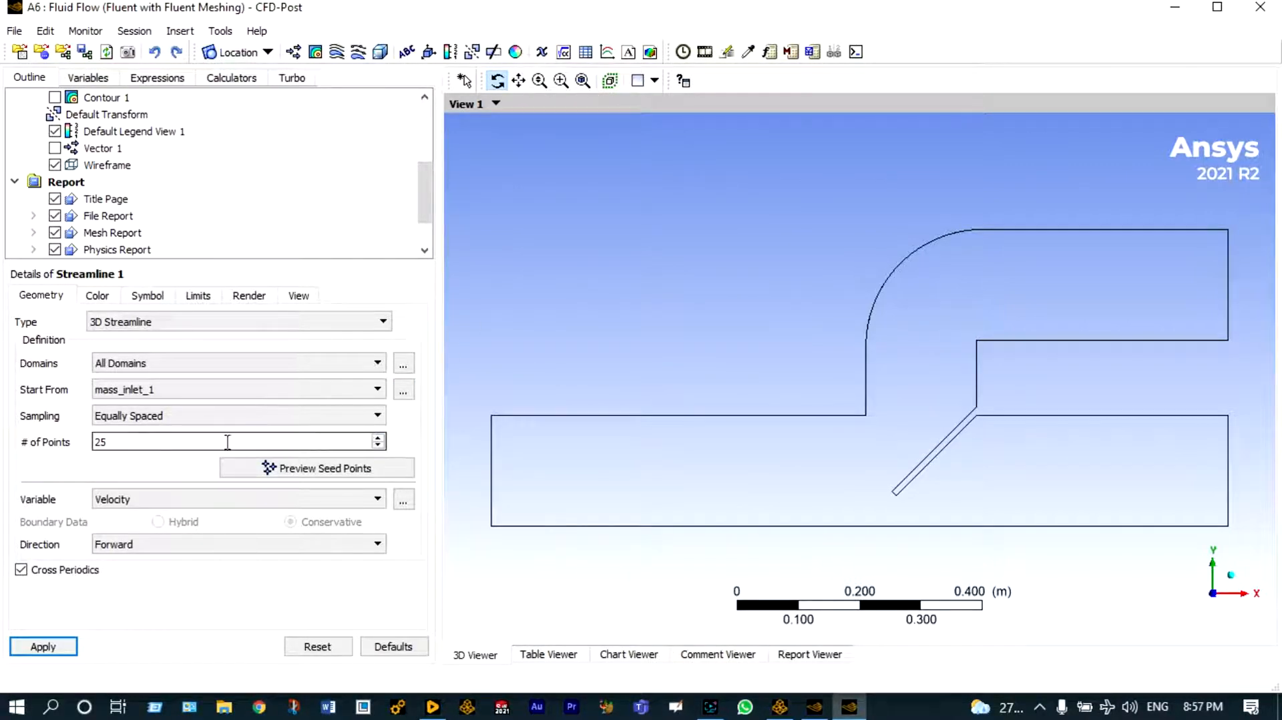
key(BackSpace)
key(BackSpace)
text(50)
key(Return)
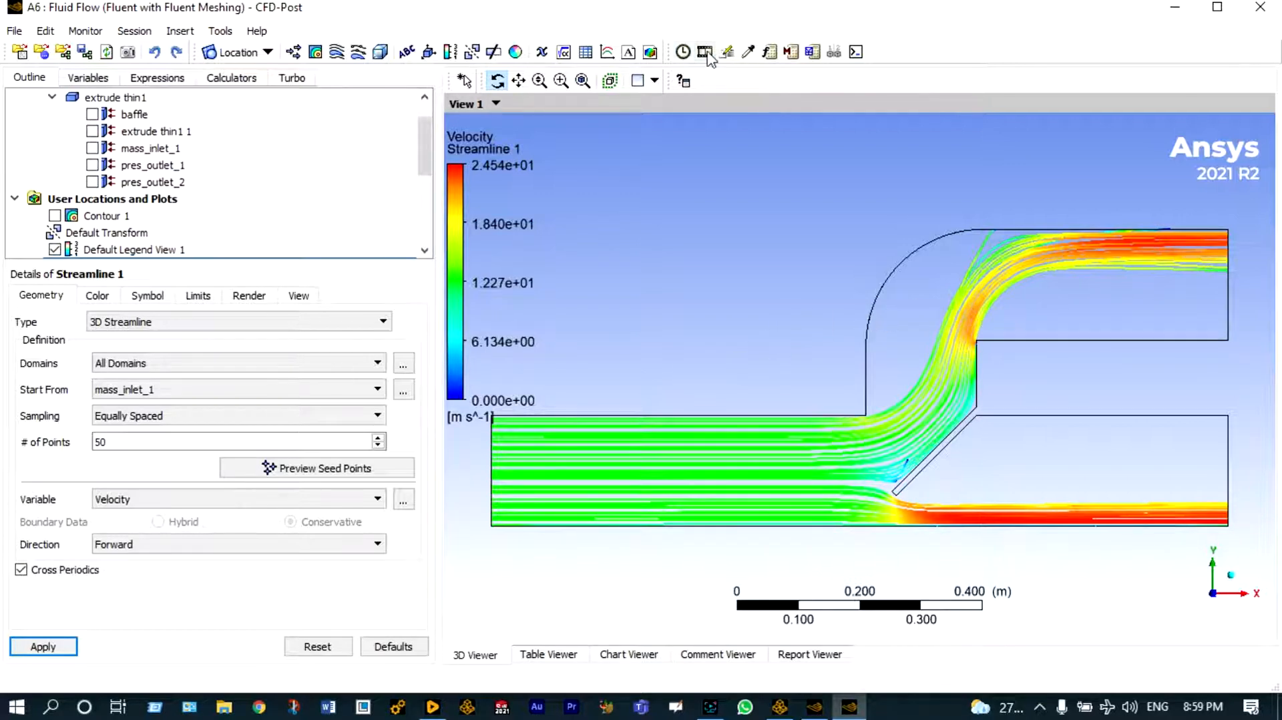
Play a Sweep Animation of Streamline 1 and close the animation settings.
click(705, 53)
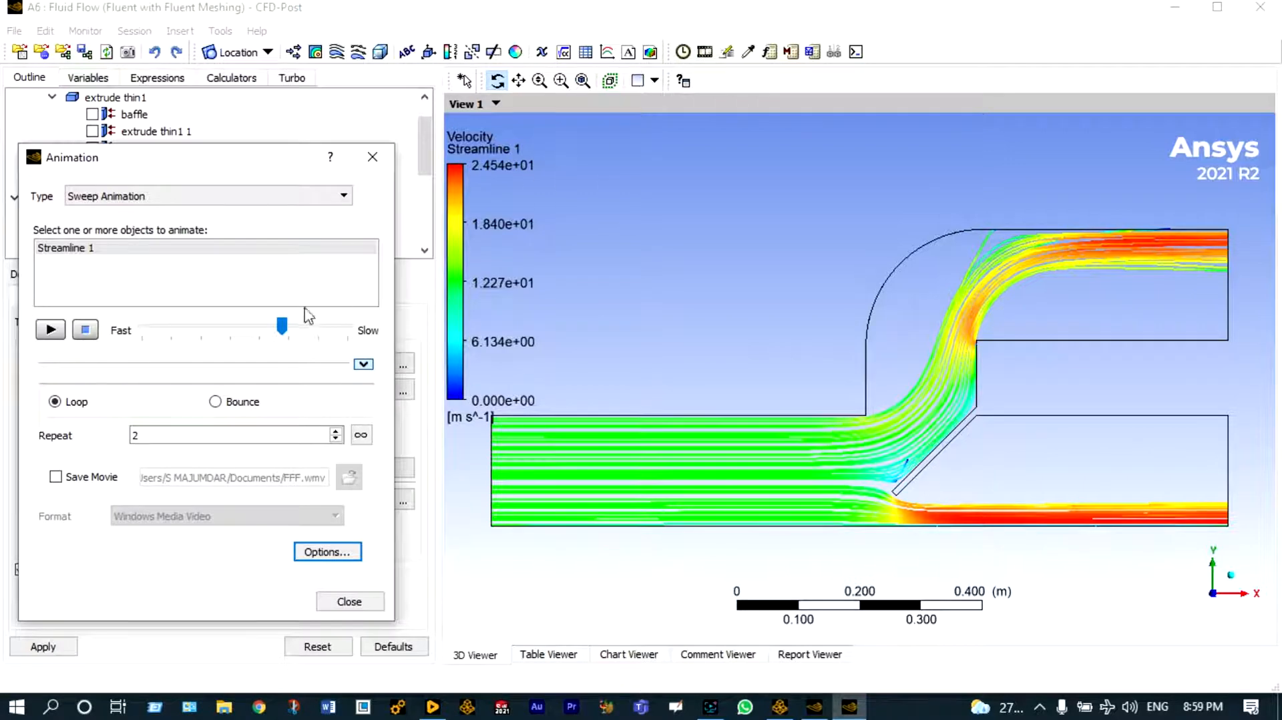
click(89, 266)
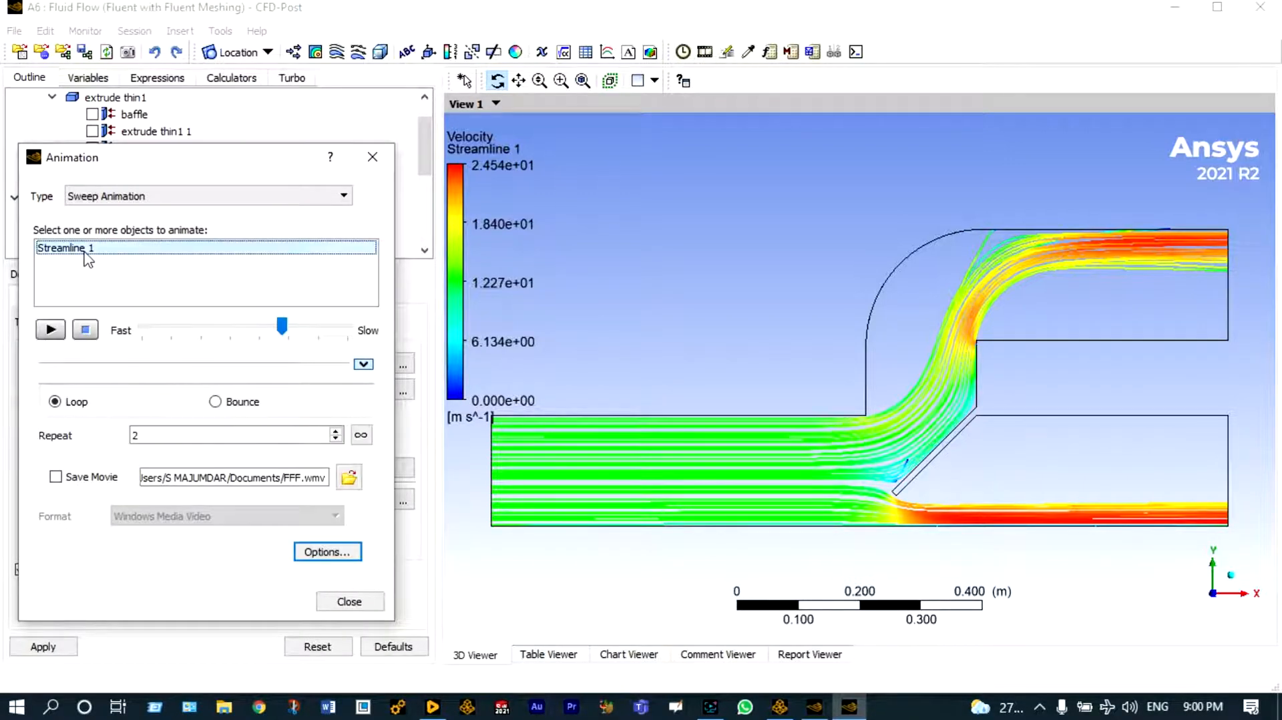
click(50, 330)
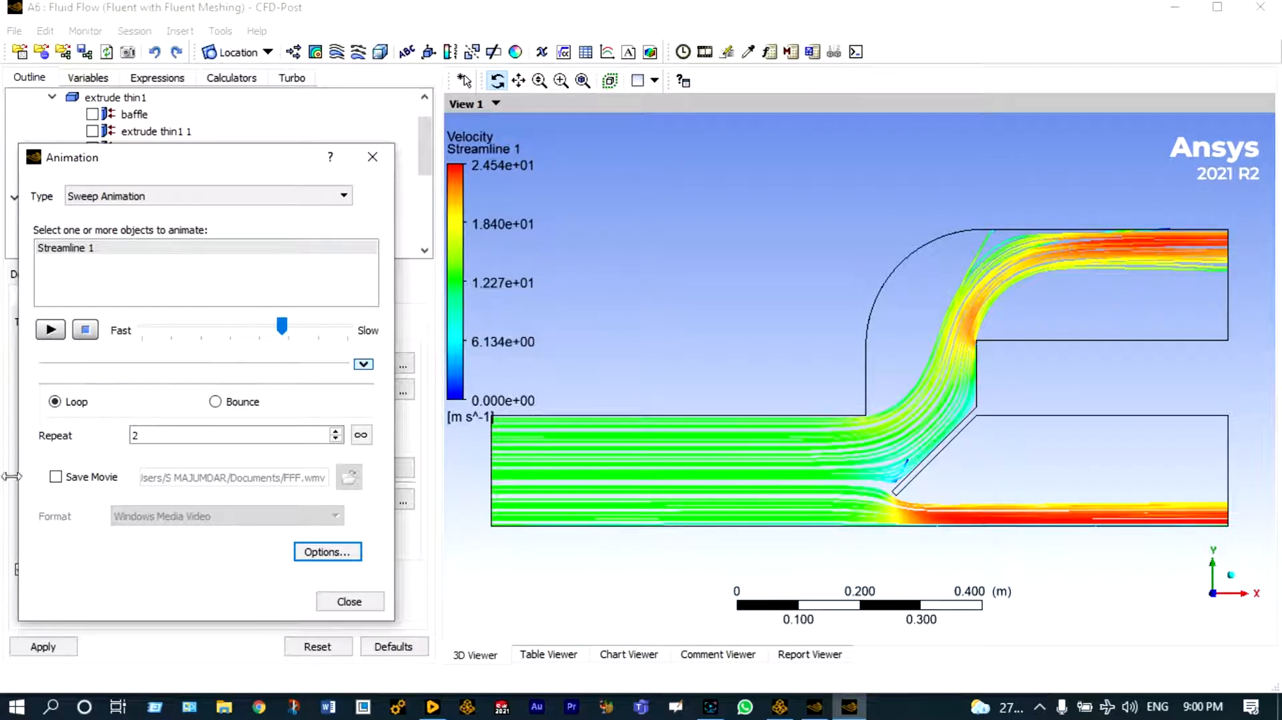
click(344, 600)
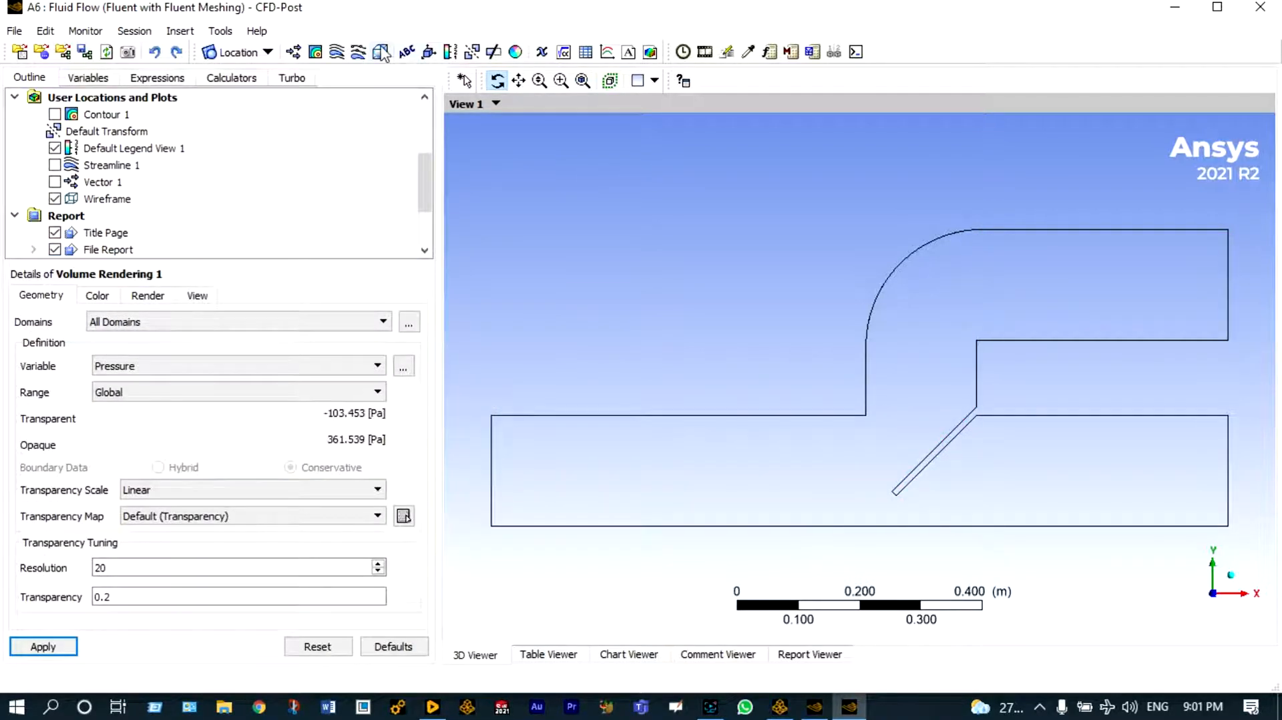
Insert a Pressure volume rendering with the default name on All Domains and apply the predefined Metal texture.
click(381, 52)
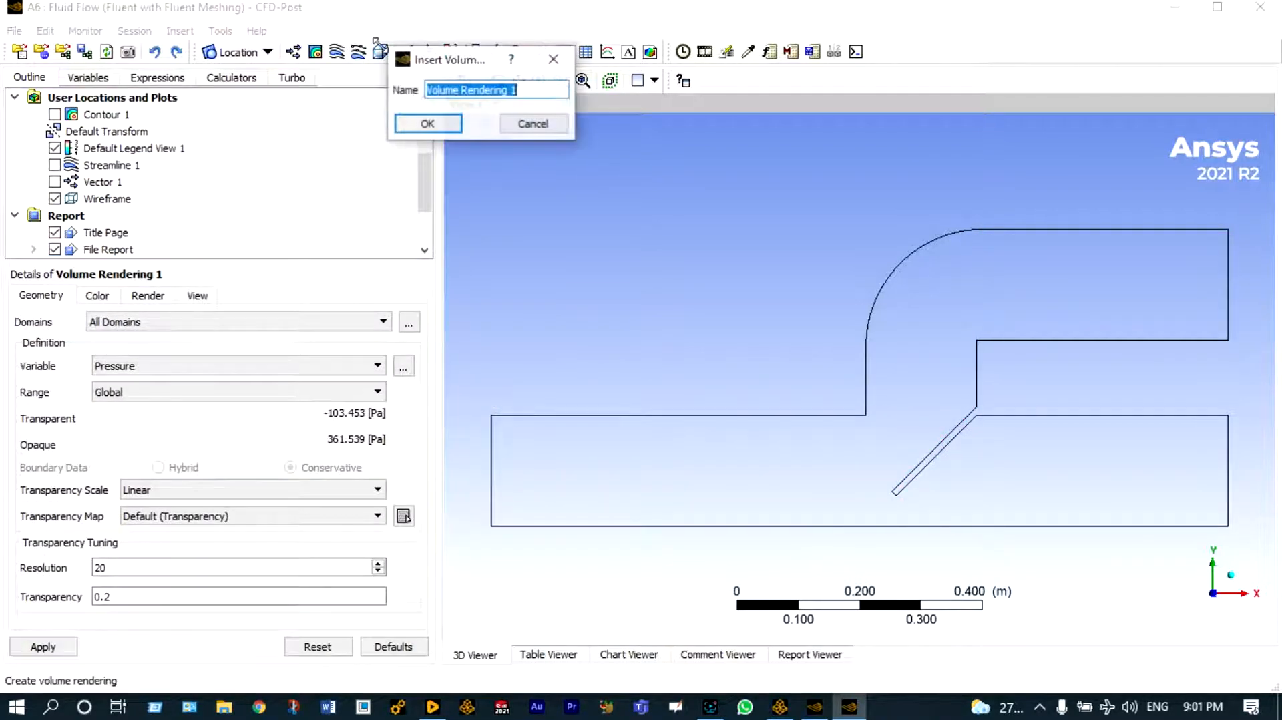
click(428, 124)
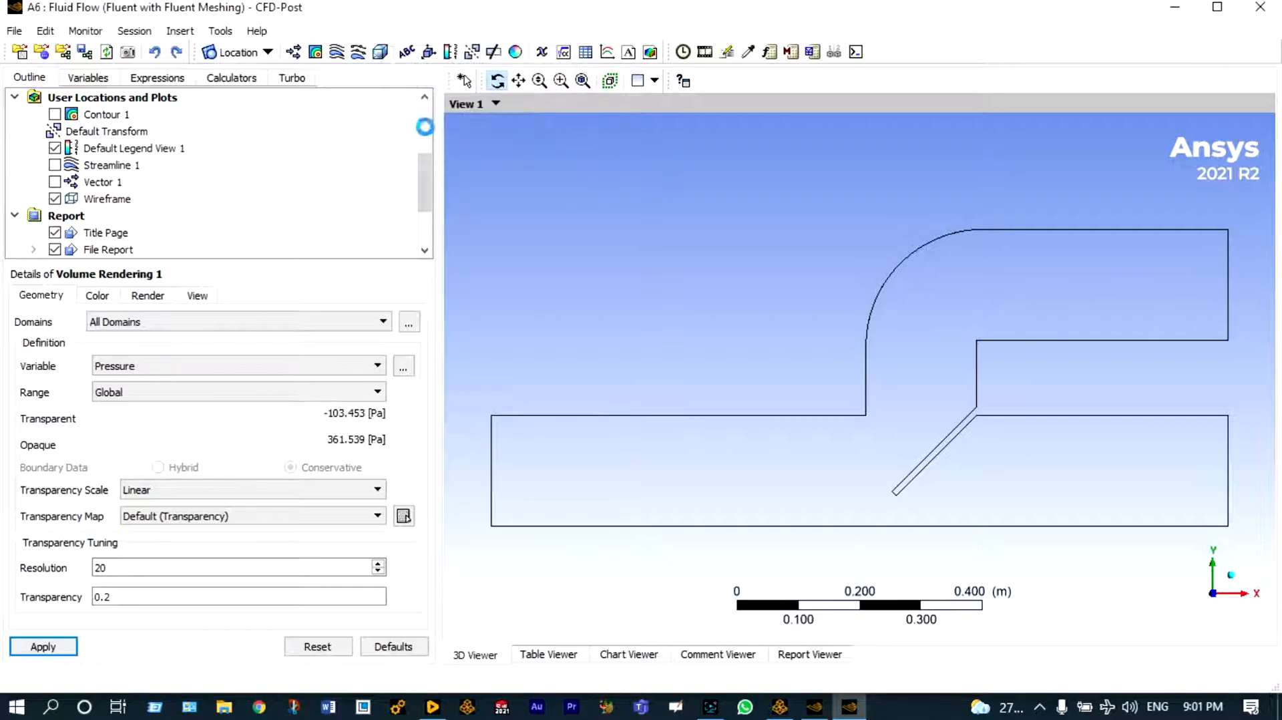
drag(430, 172, 433, 213)
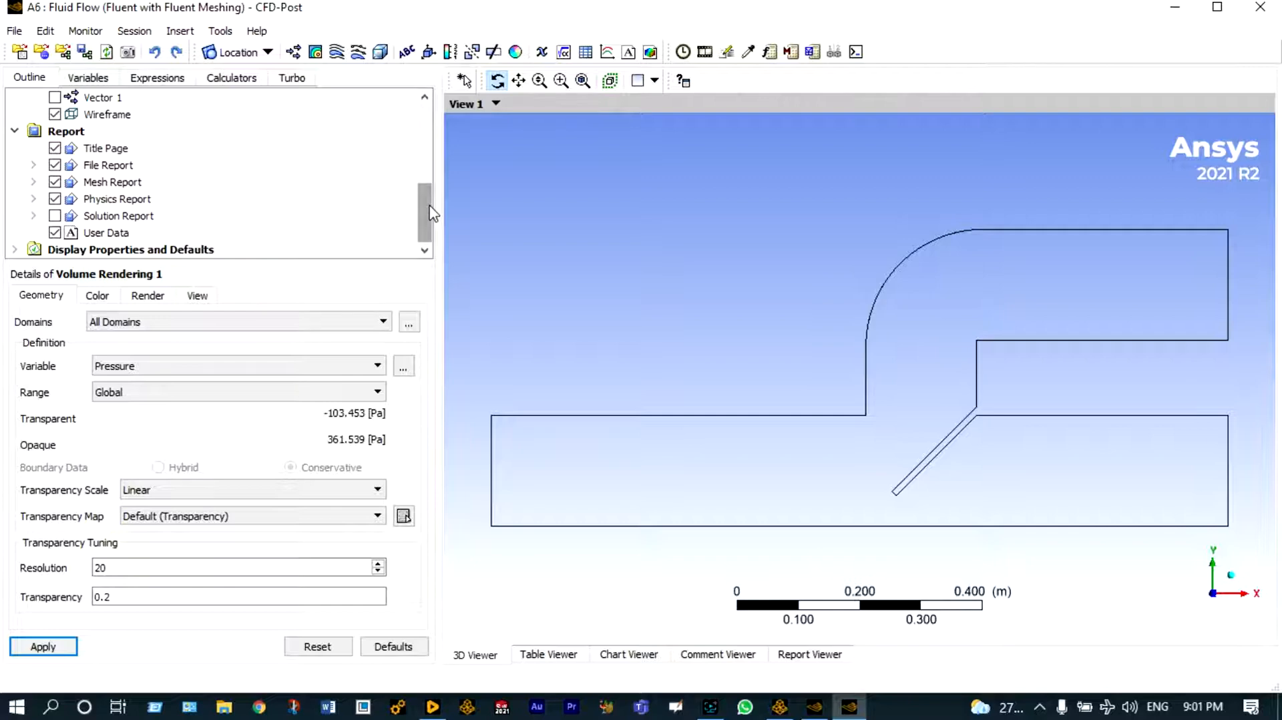
click(149, 297)
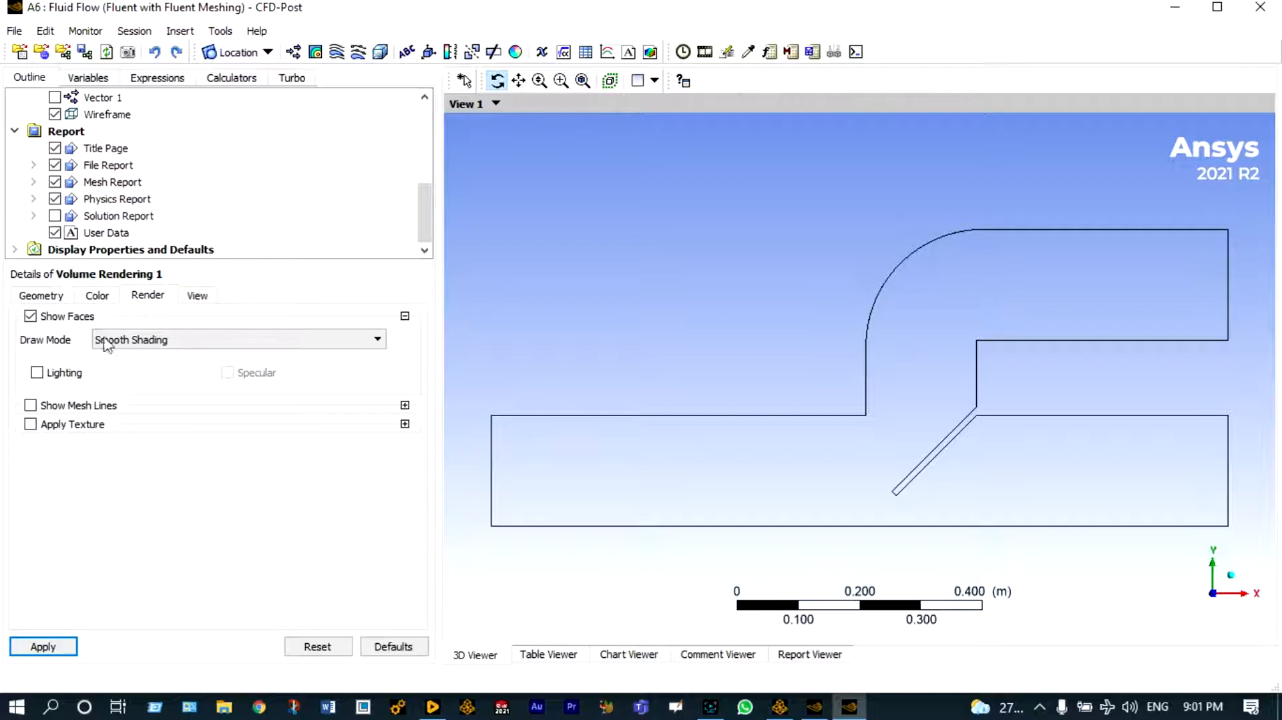
click(30, 425)
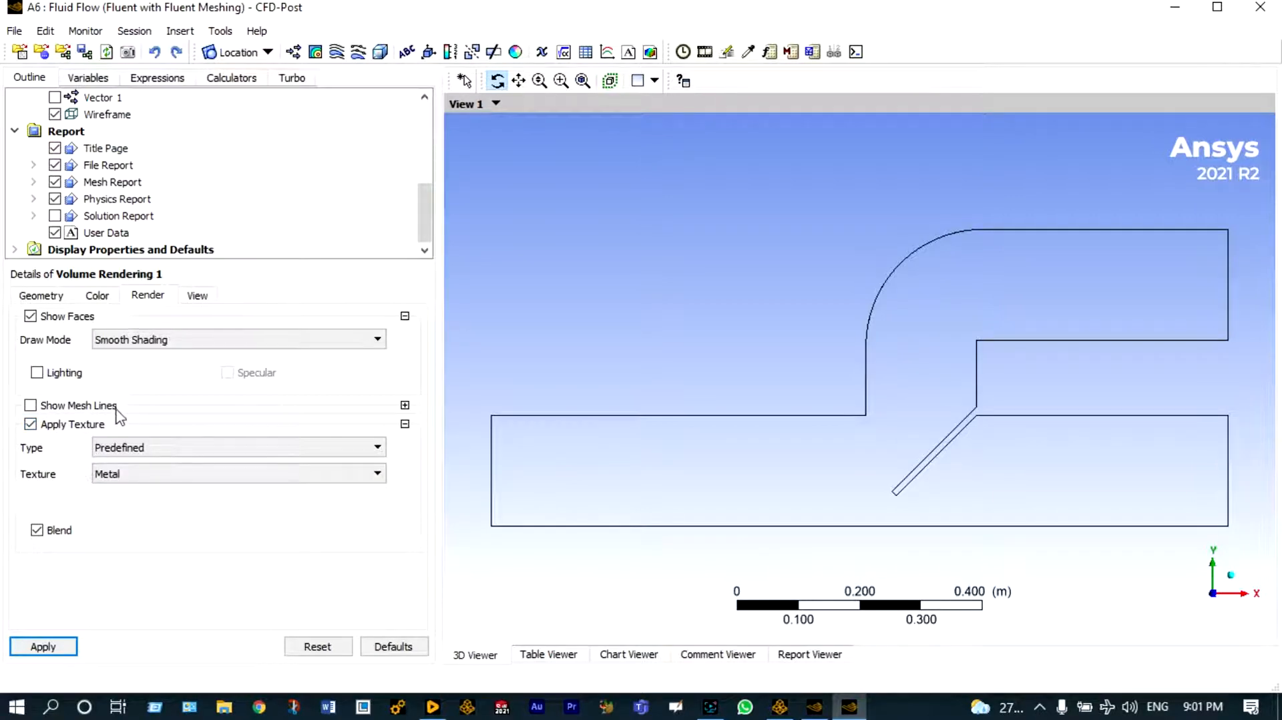
click(58, 646)
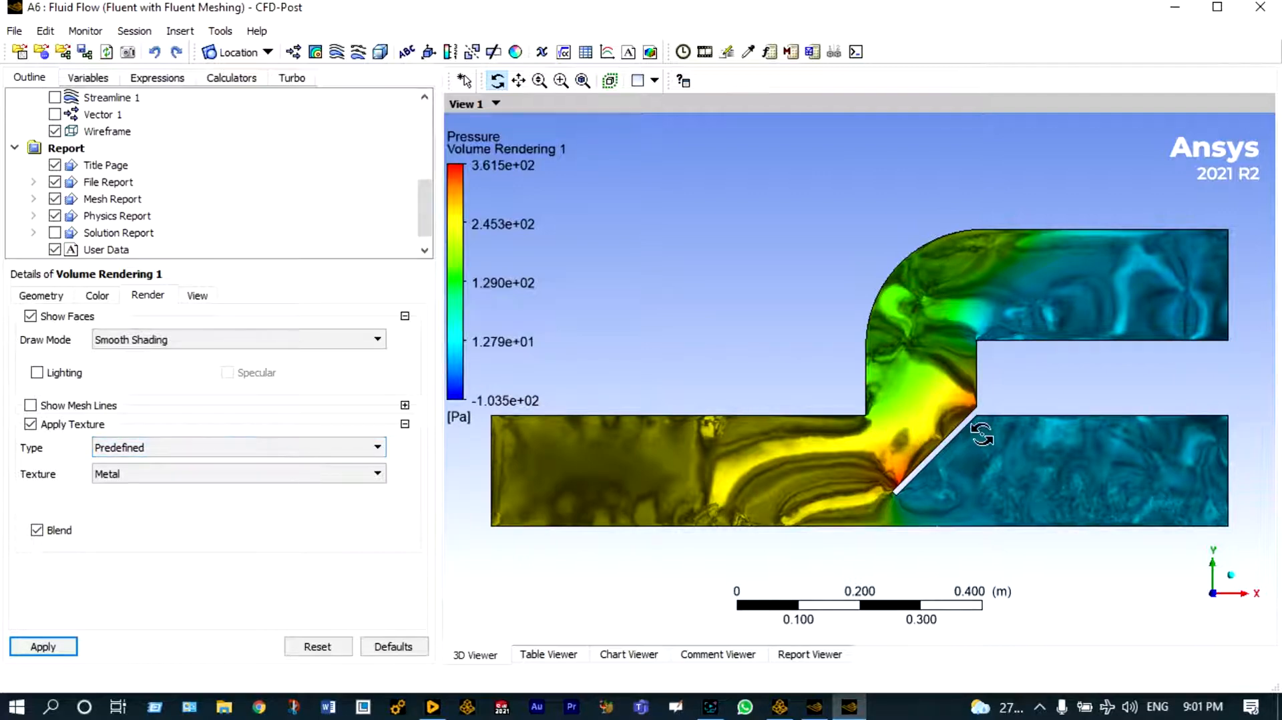
scroll(988, 435, up, 2)
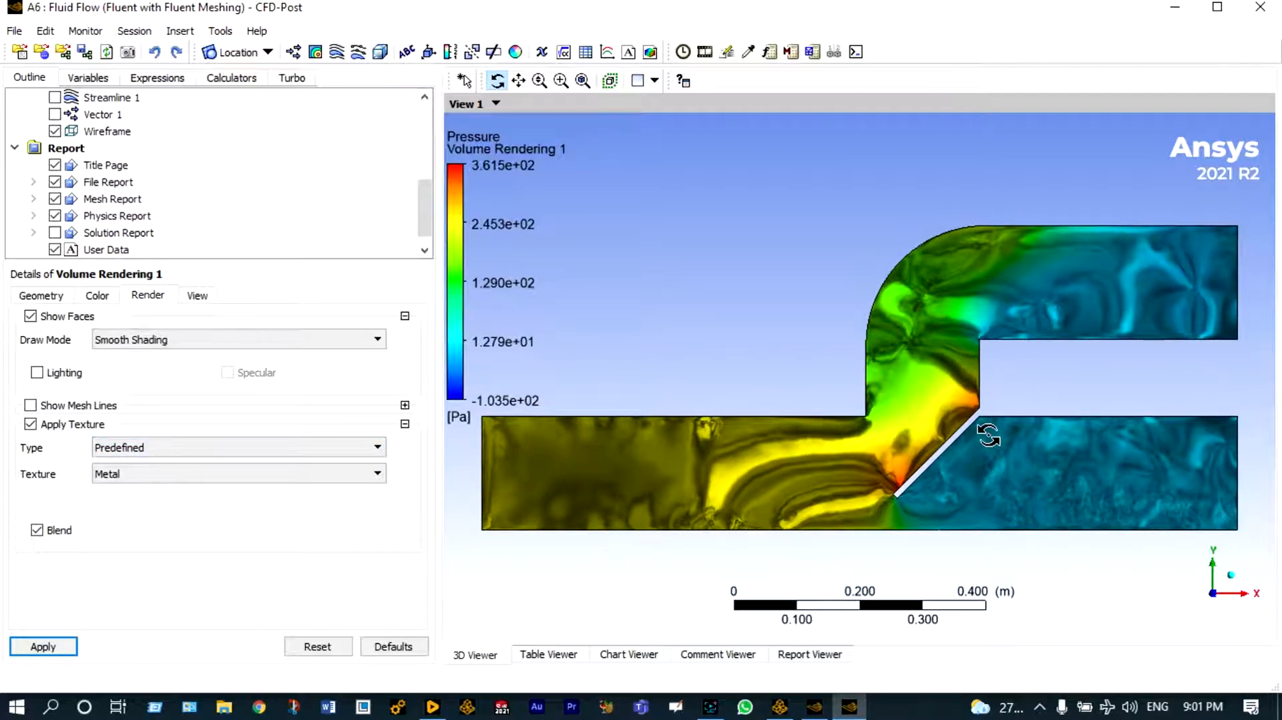
Enable Lighting for the volume rendering and redraw it.
click(37, 374)
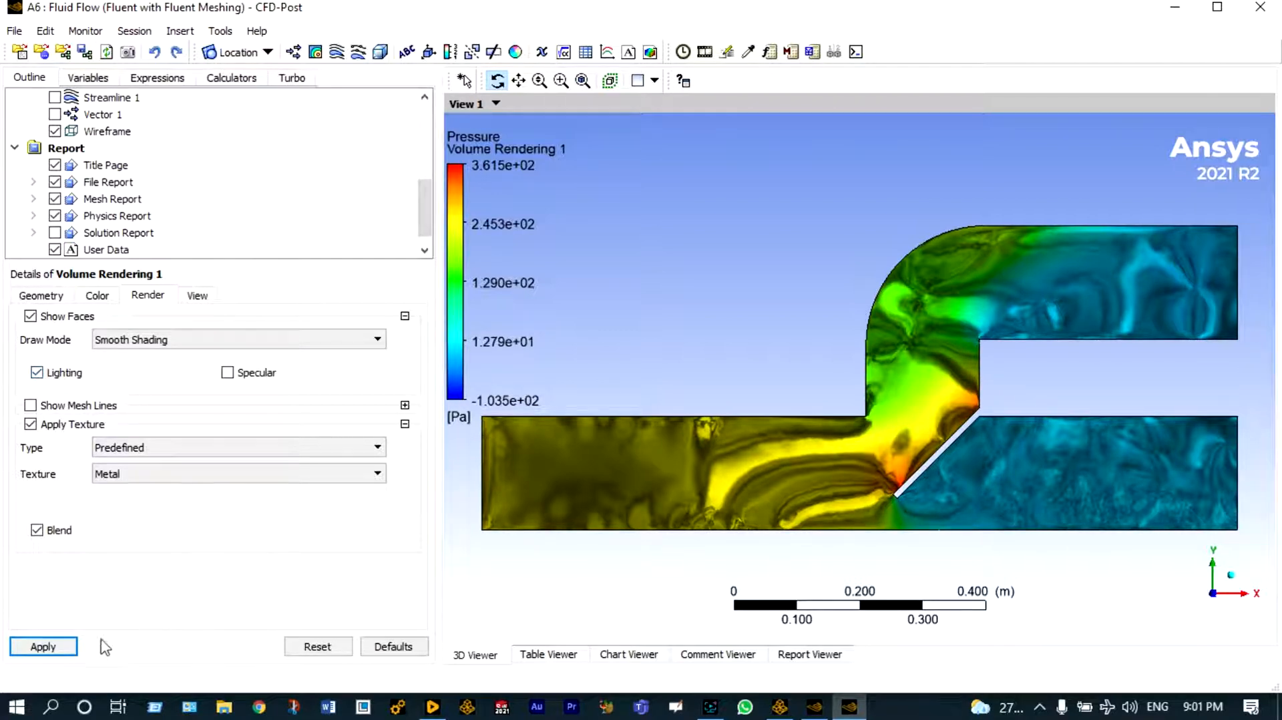
click(57, 645)
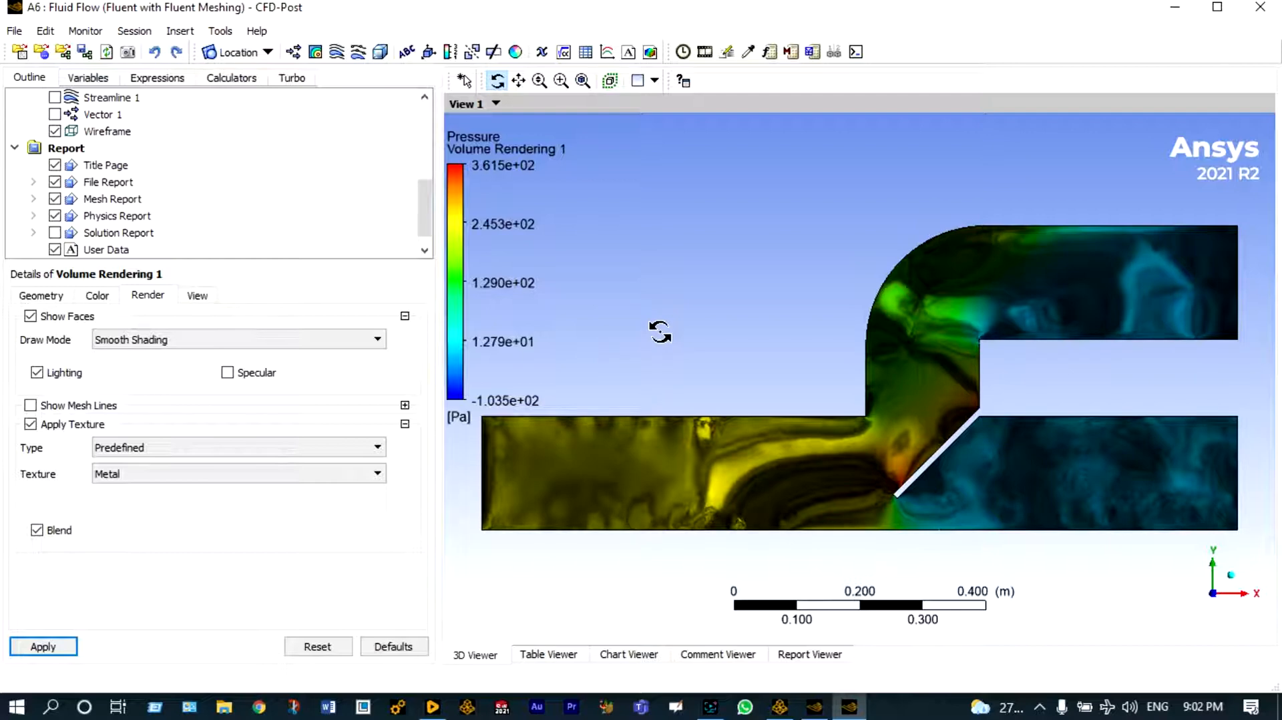
scroll(660, 331, up, 1)
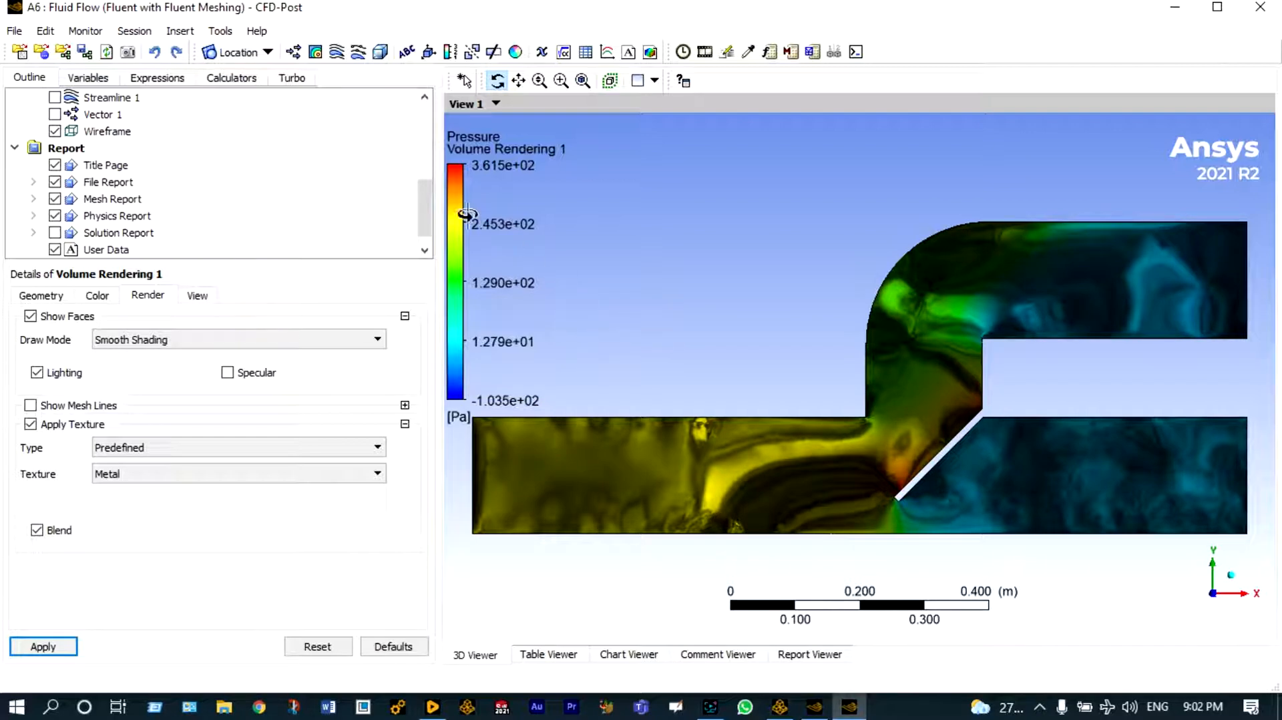
Hide the Volume Rendering 1 plot.
mouse_move(430, 215)
mouse_down()
mouse_move(418, 198)
mouse_move(412, 212)
mouse_move(416, 196)
mouse_up()
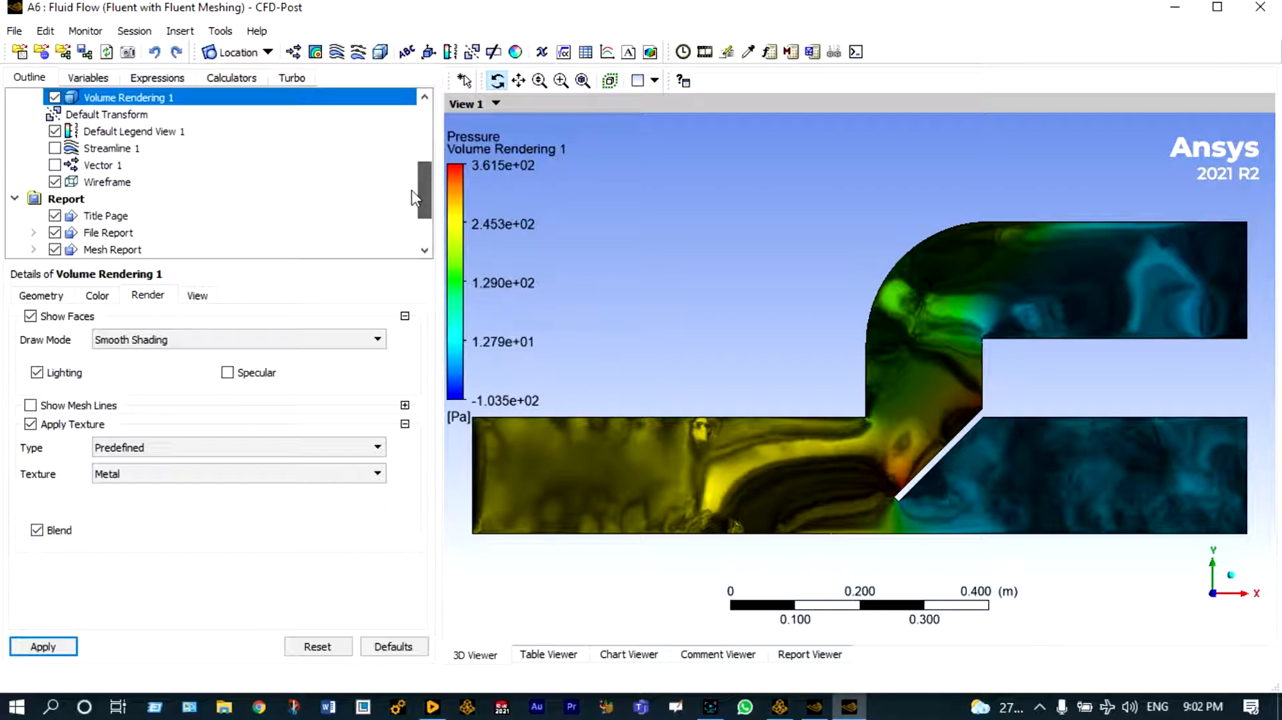
click(407, 199)
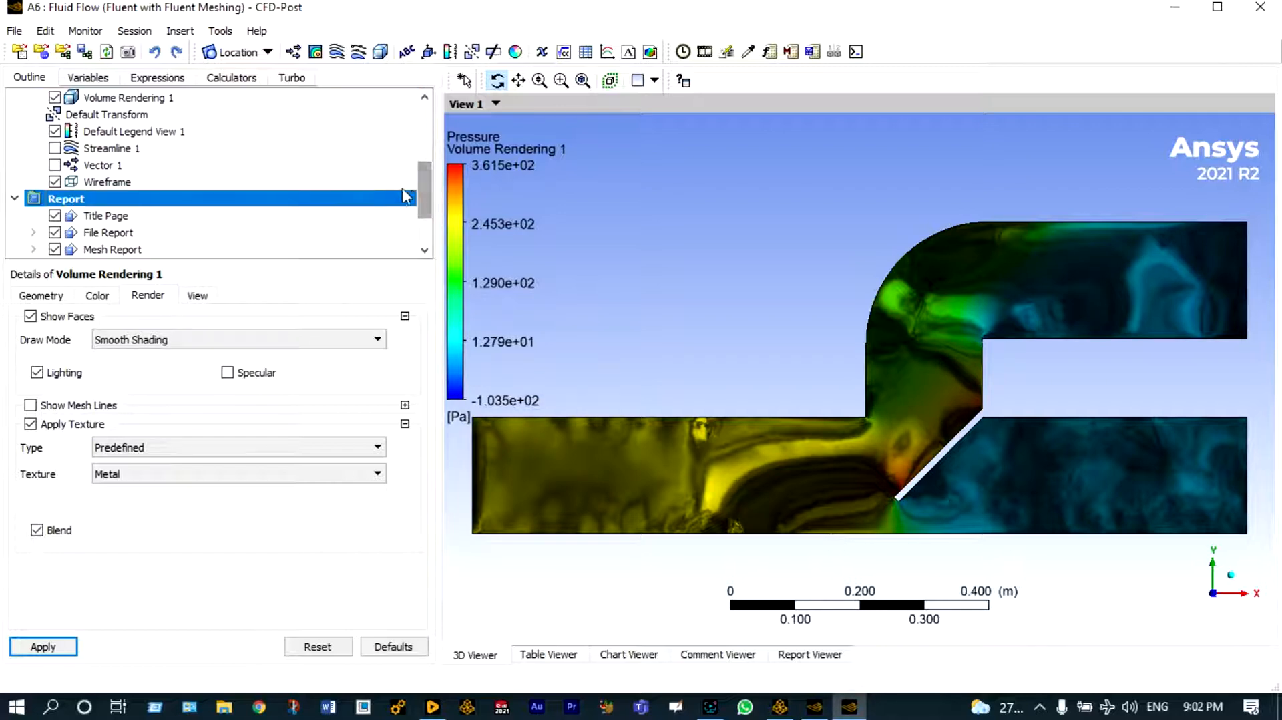
click(55, 96)
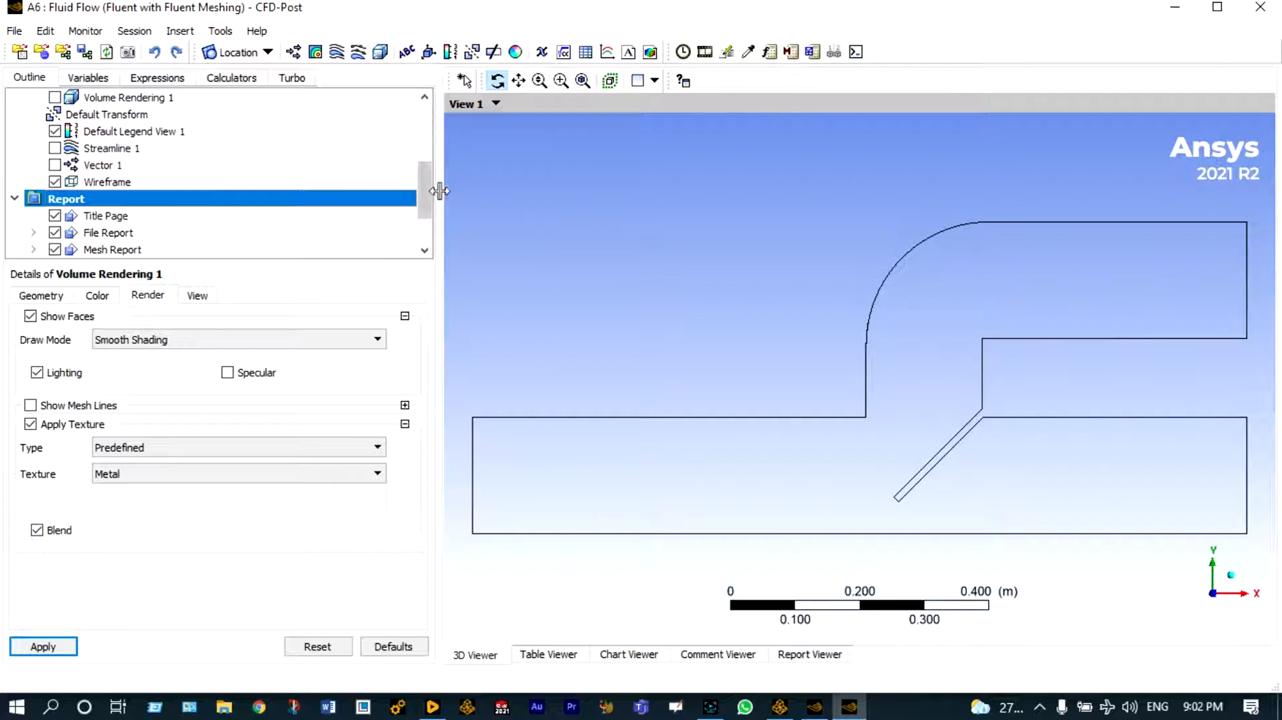
Insert an XY plane with the default name on All Domains at Z = 0.001 m and apply it.
drag(431, 203, 431, 136)
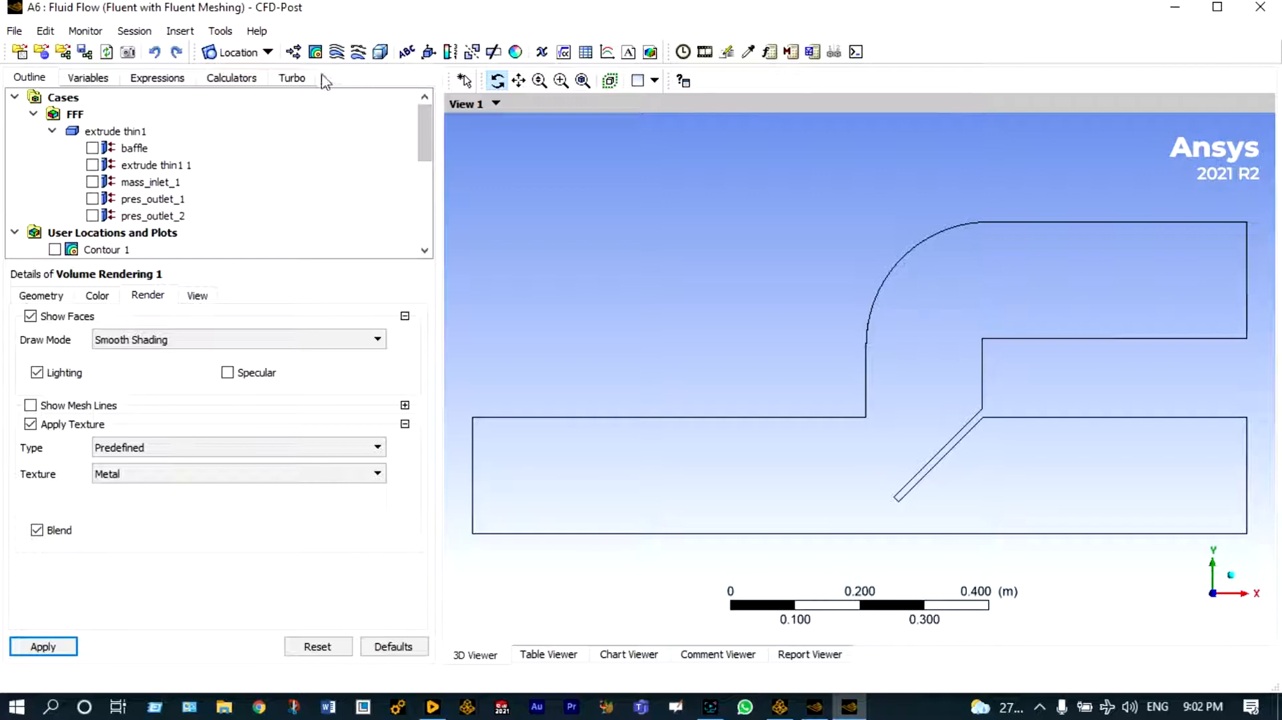
click(232, 57)
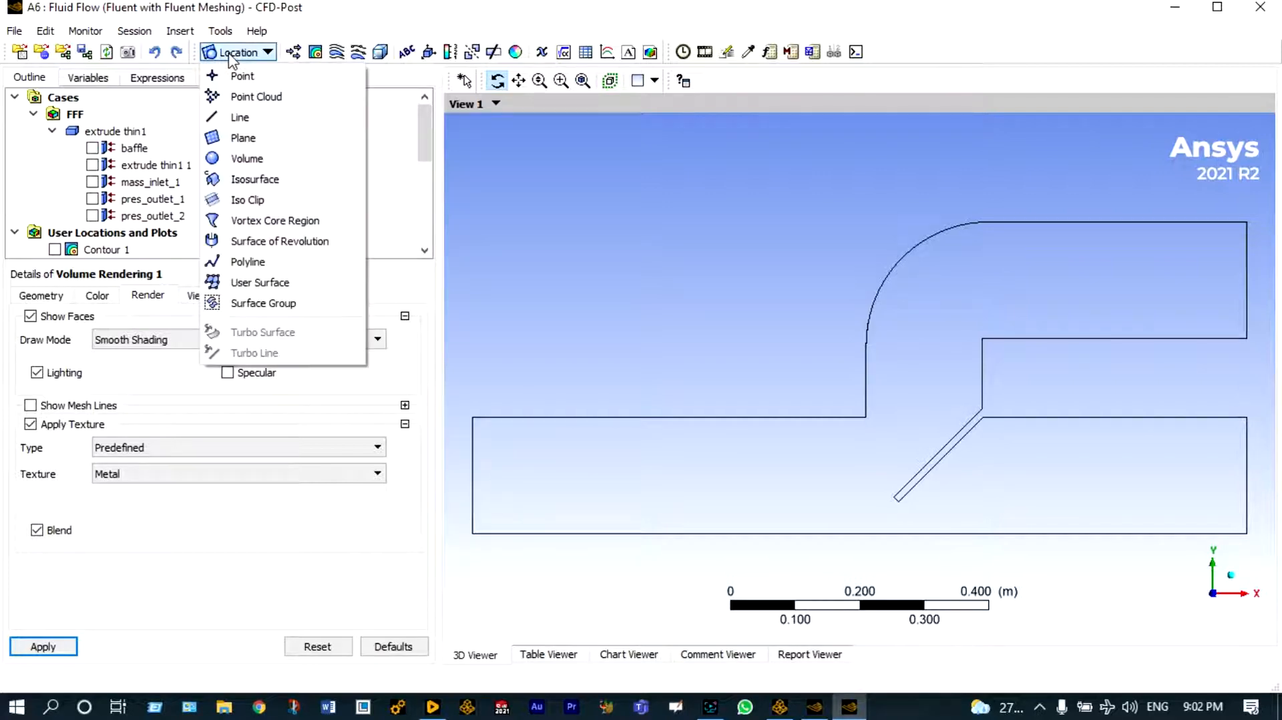
click(243, 138)
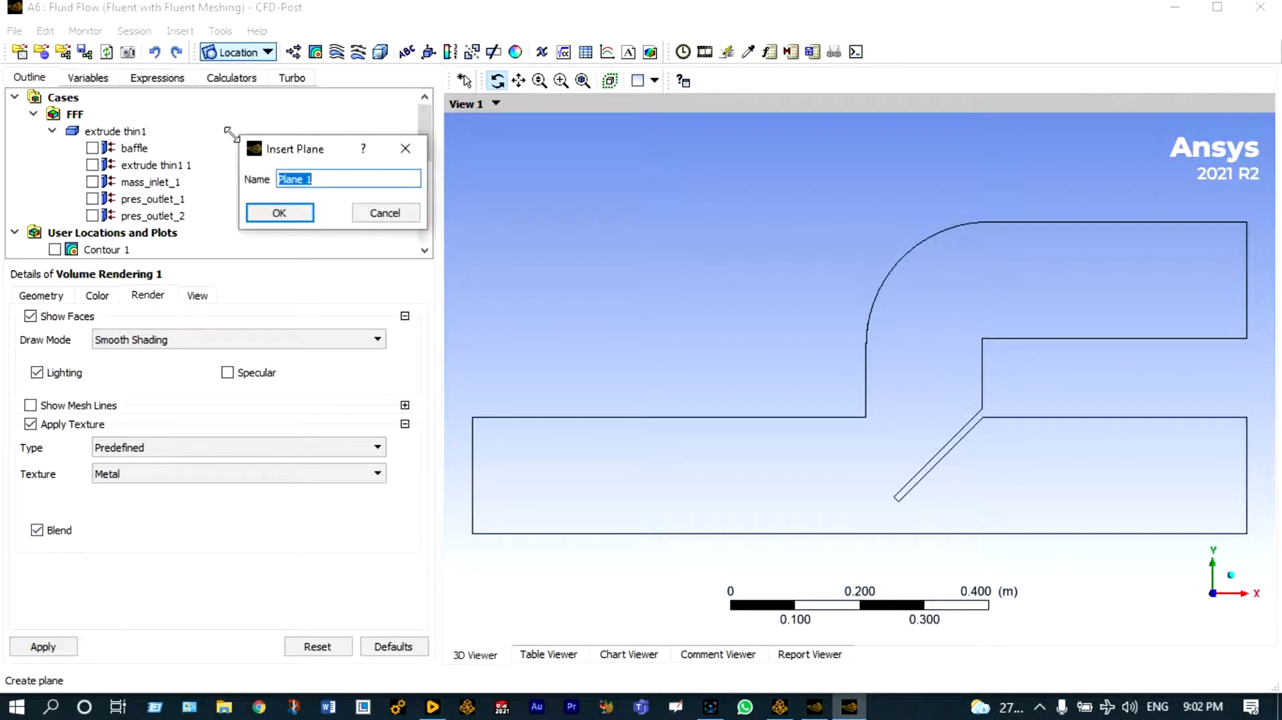
click(280, 212)
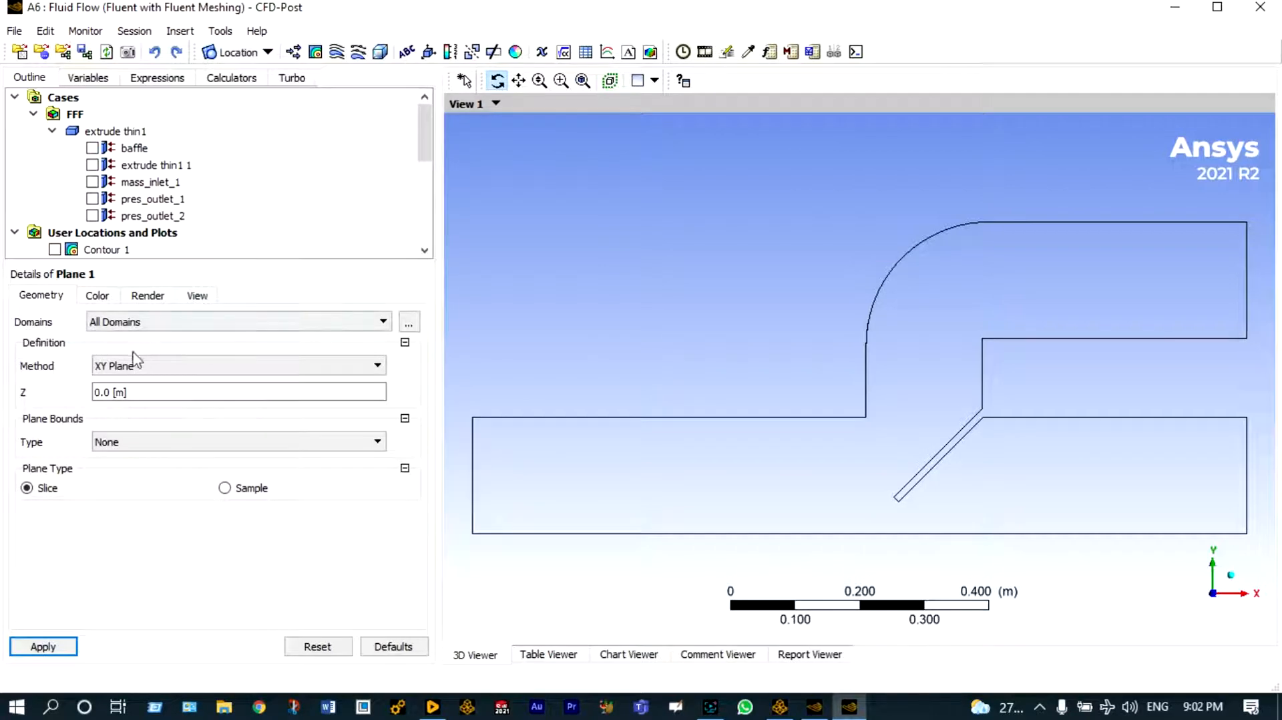
click(102, 394)
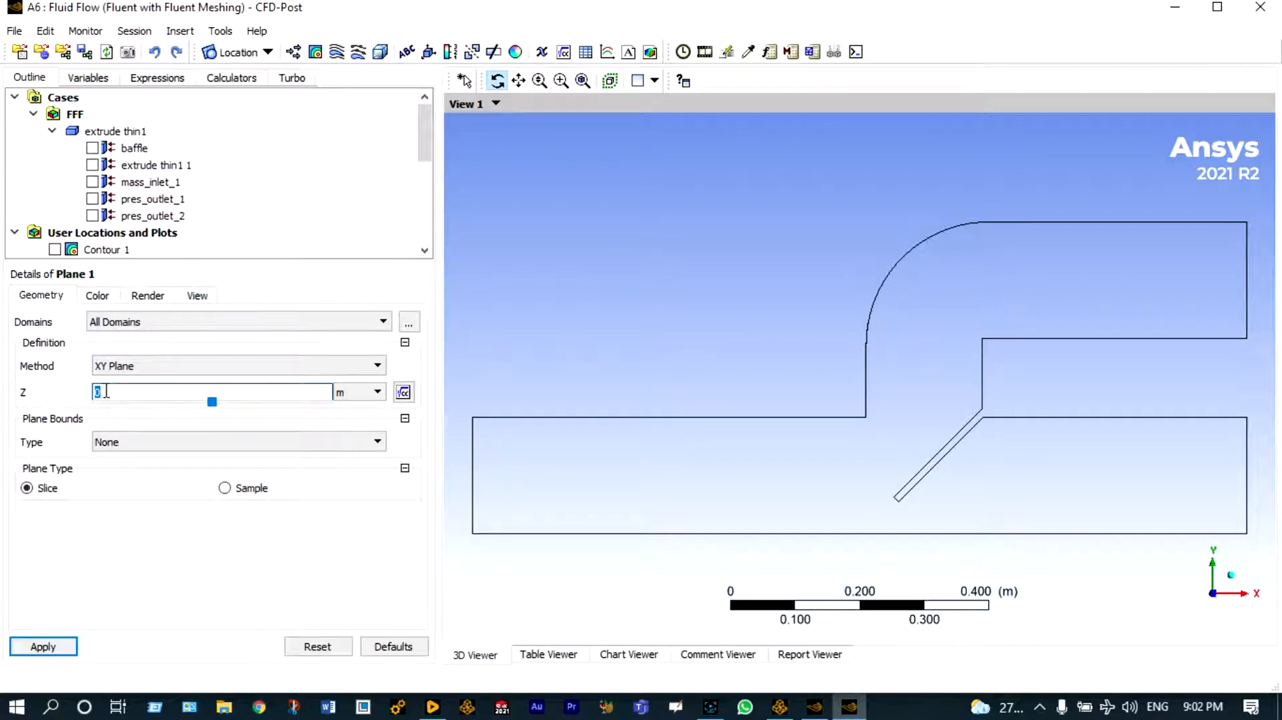
text(0.001)
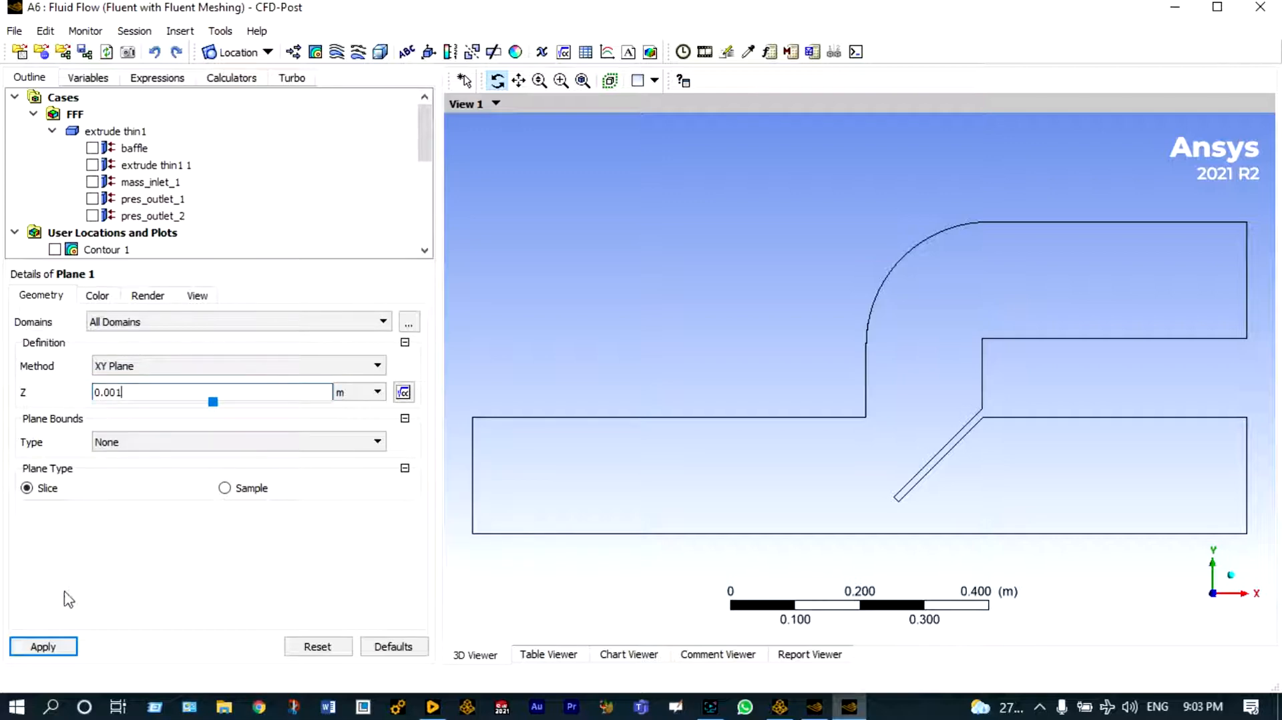
click(49, 648)
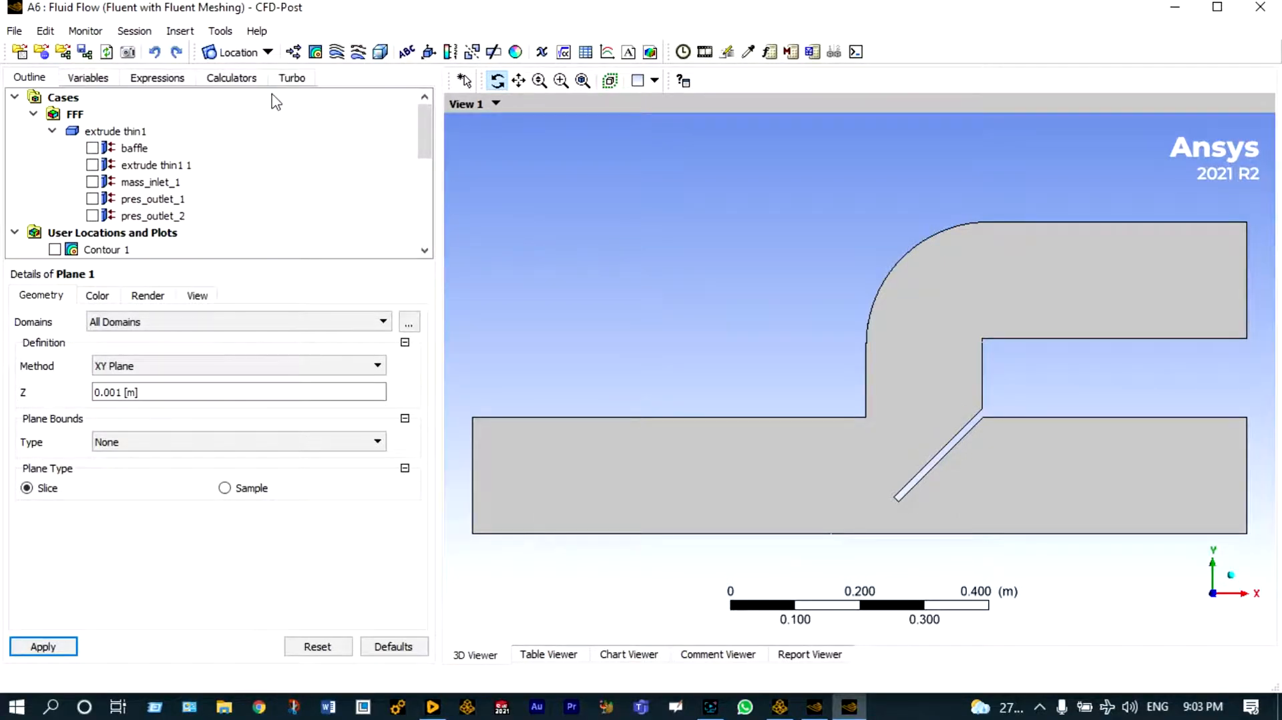
Insert a Pressure contour with the default name, select all the available locations for it, and apply it.
click(315, 52)
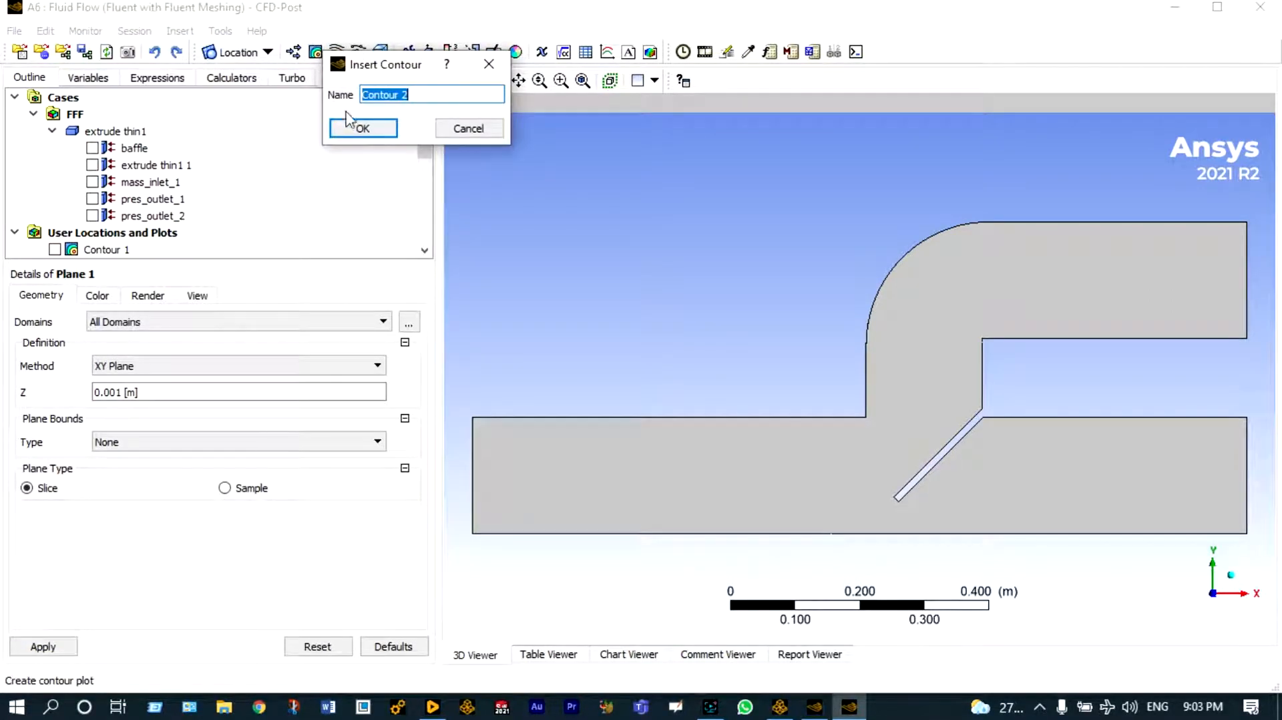
click(358, 126)
click(408, 348)
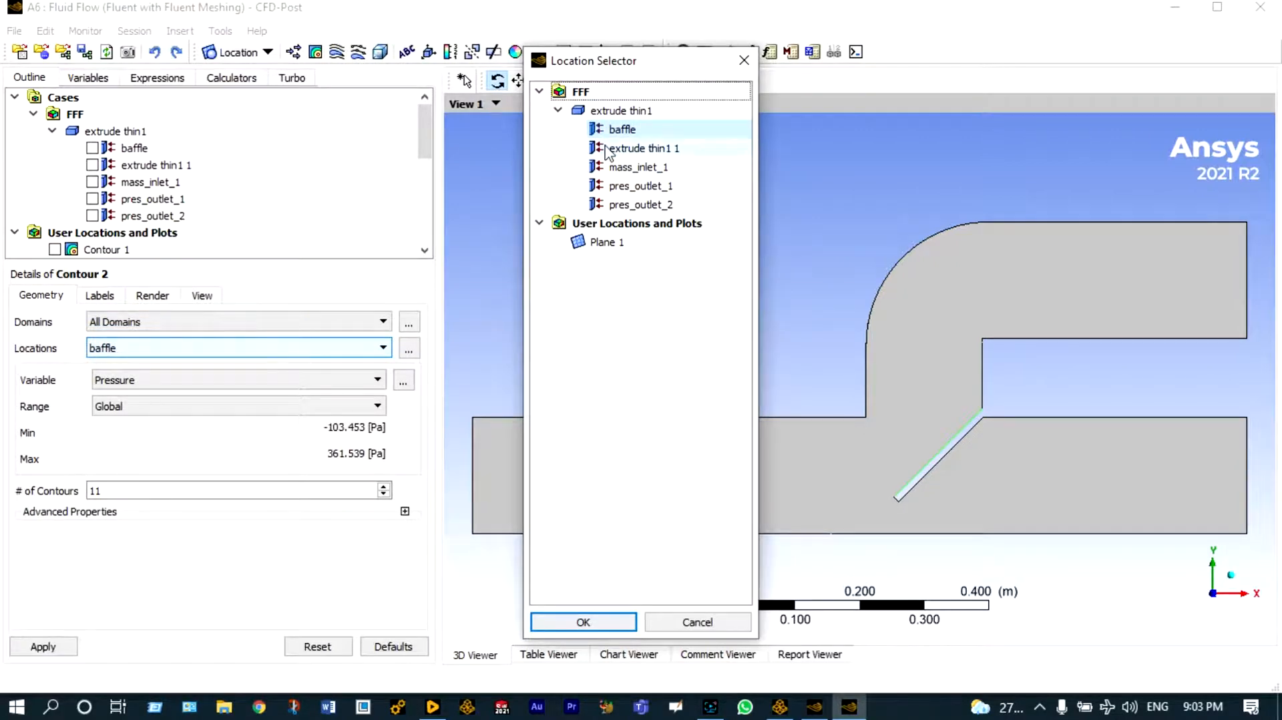
key(ctrl+a)
key(Return)
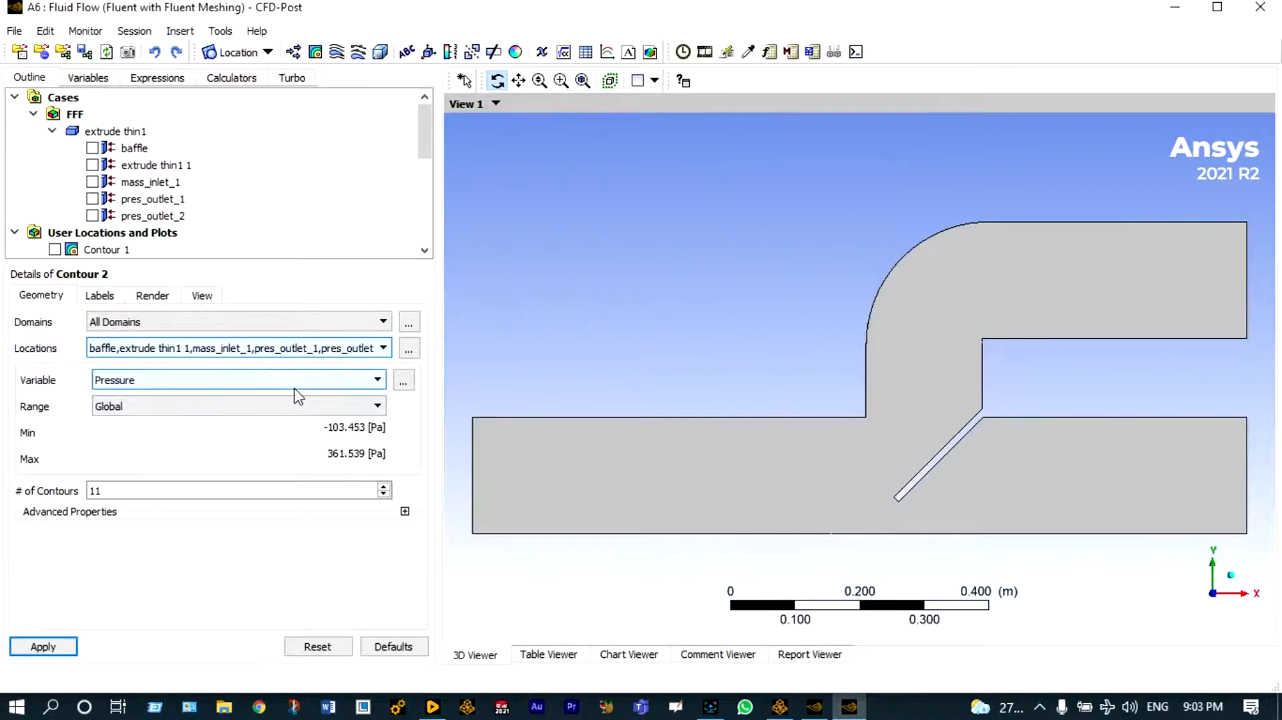
click(52, 646)
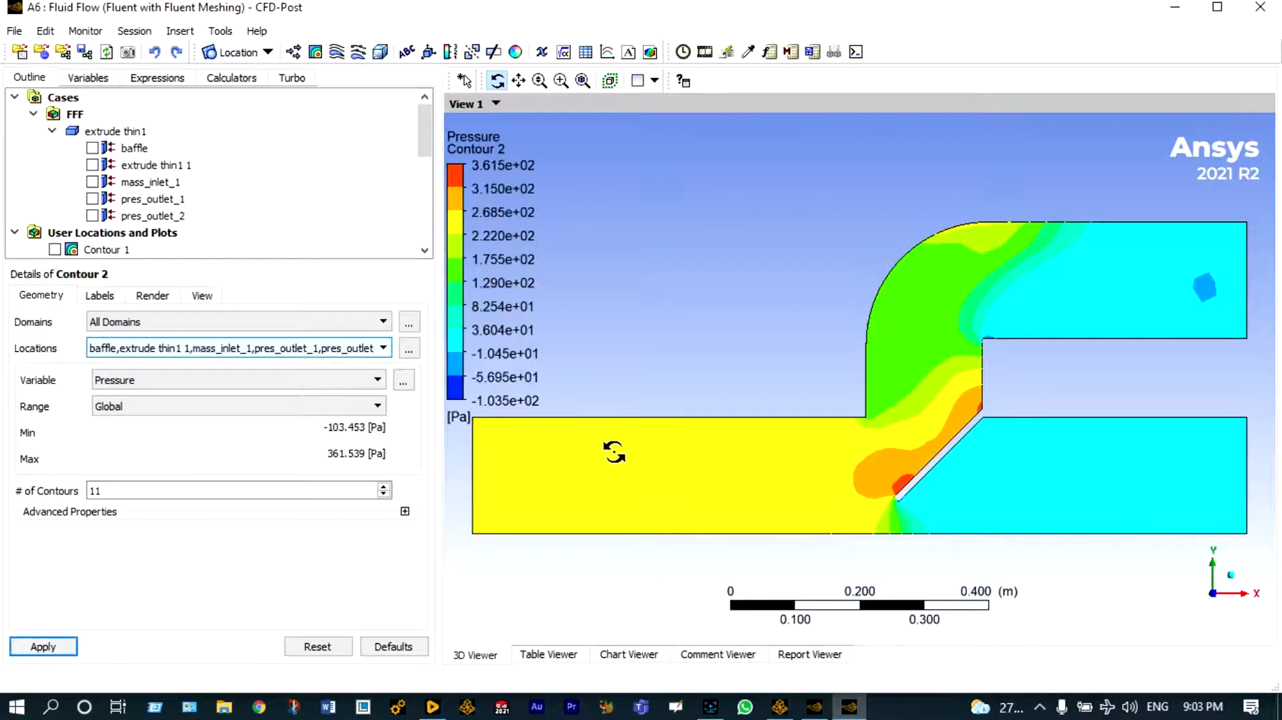